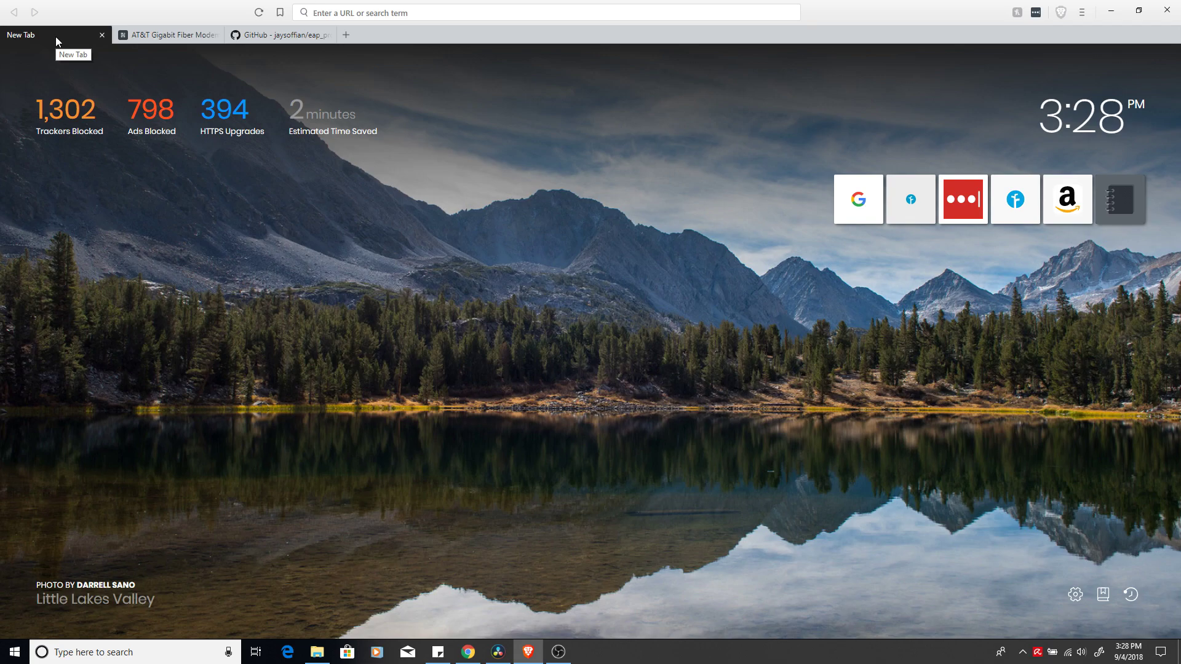
Read the Prerequisites in the AT&T Gigabit Fiber bypass article, then switch to the eap_proxy GitHub page.
click(155, 37)
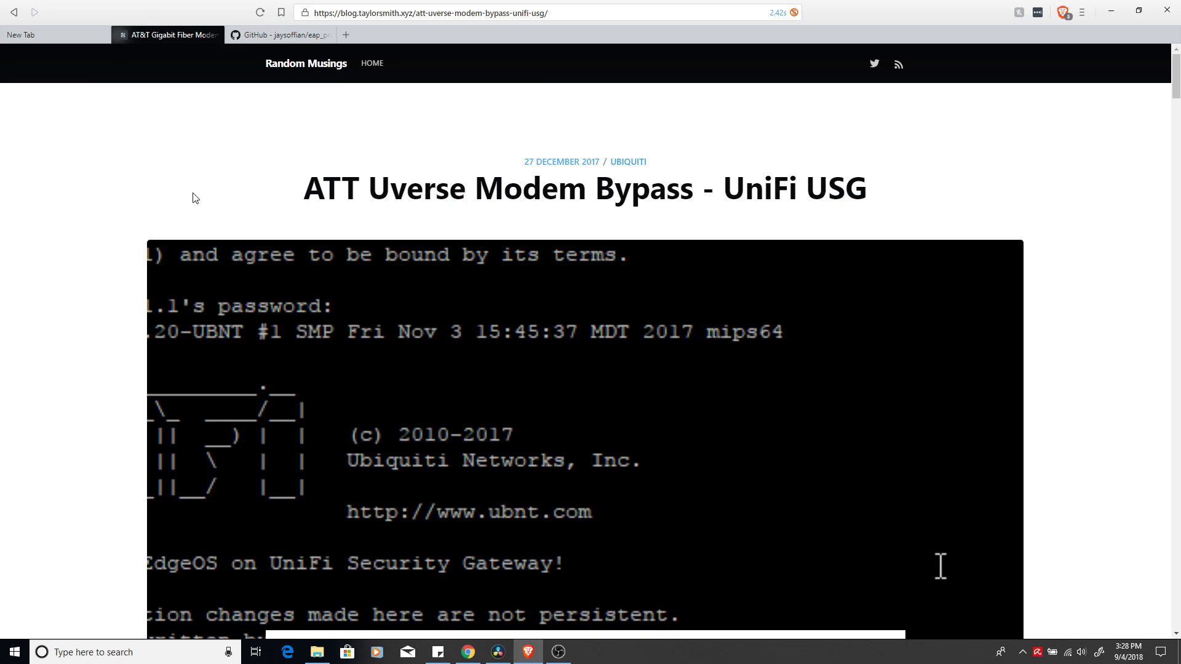
scroll(194, 197, down, 10)
scroll(194, 202, down, 6)
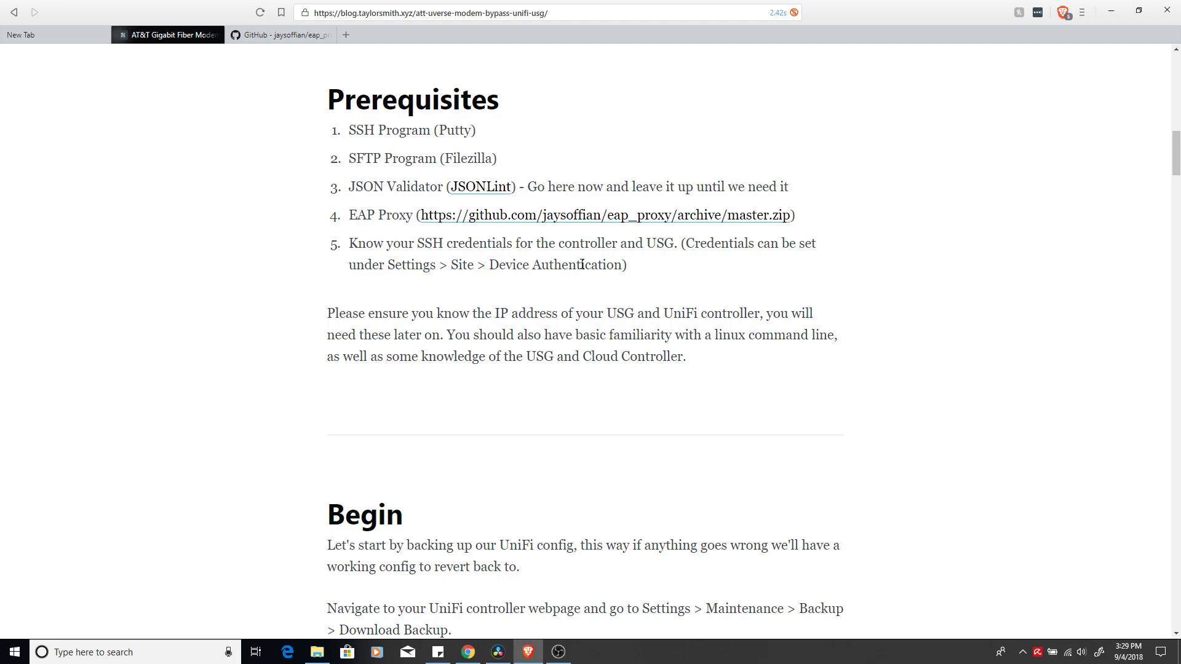
click(245, 35)
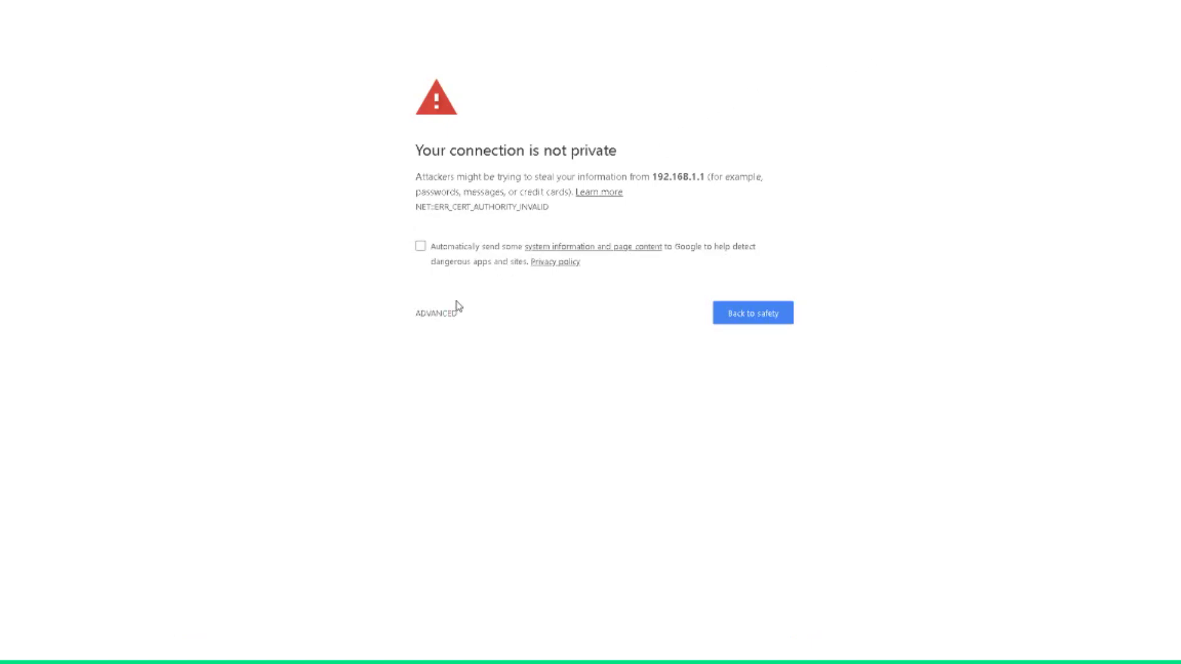
Proceed past the certificate warning to the USG at 192.168.1.1 (unsafe).
click(448, 322)
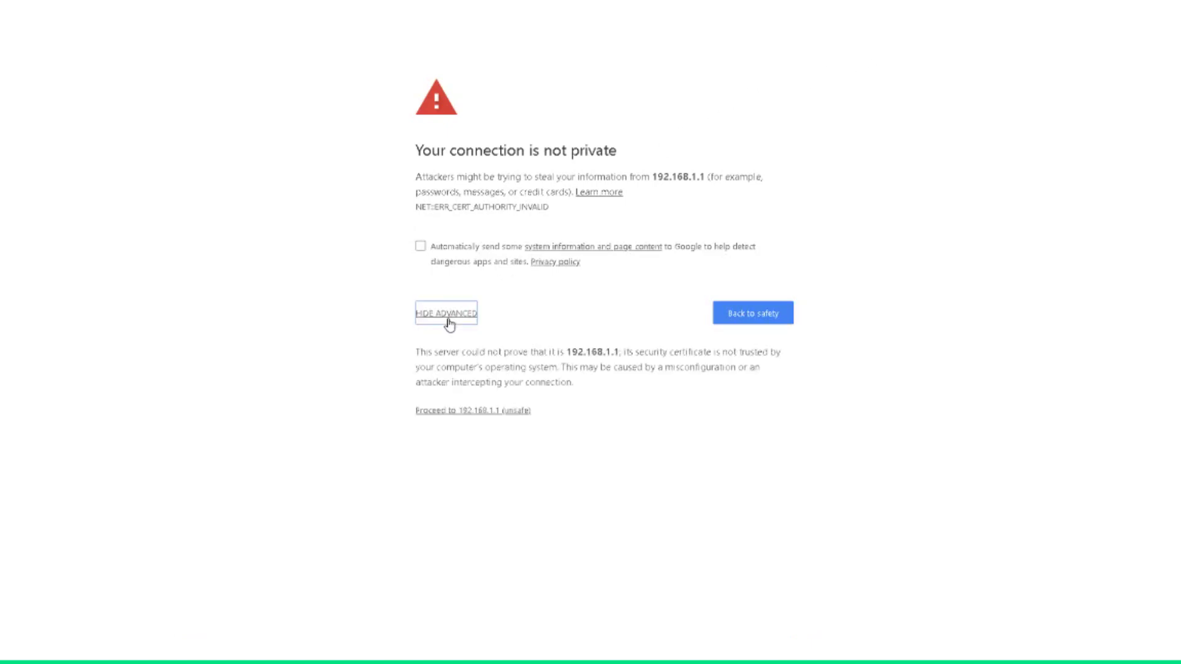
click(455, 412)
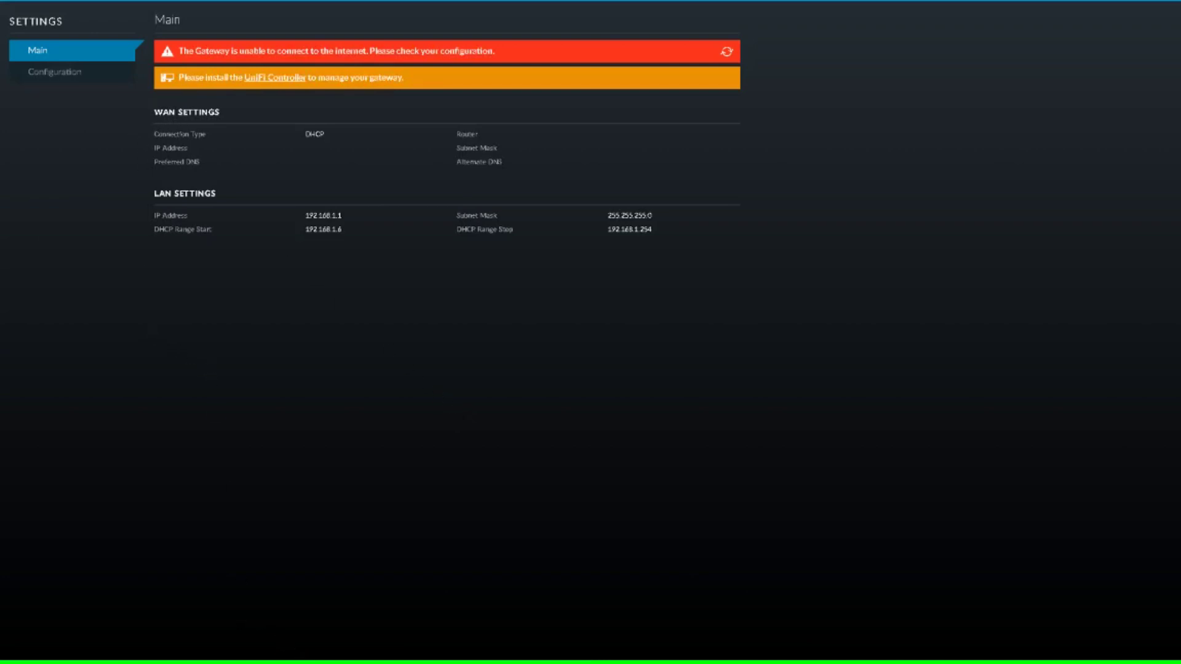
Install the new UniFi release over version 4.8.12 and finish with the controller starting.
click(323, 612)
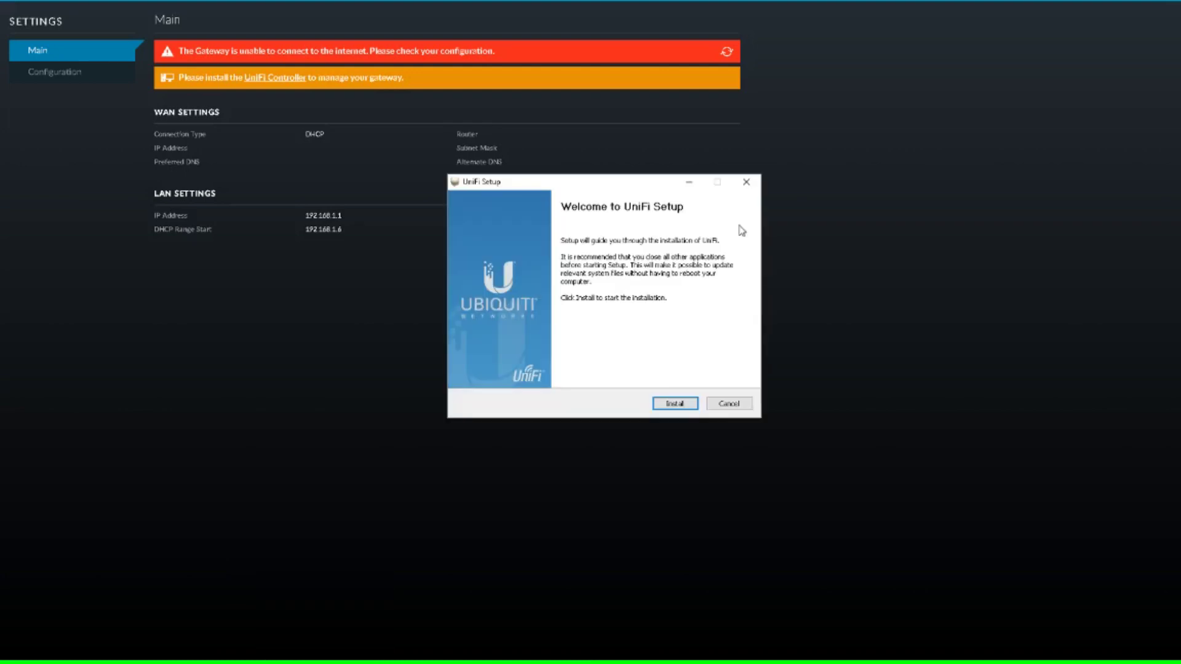
click(665, 405)
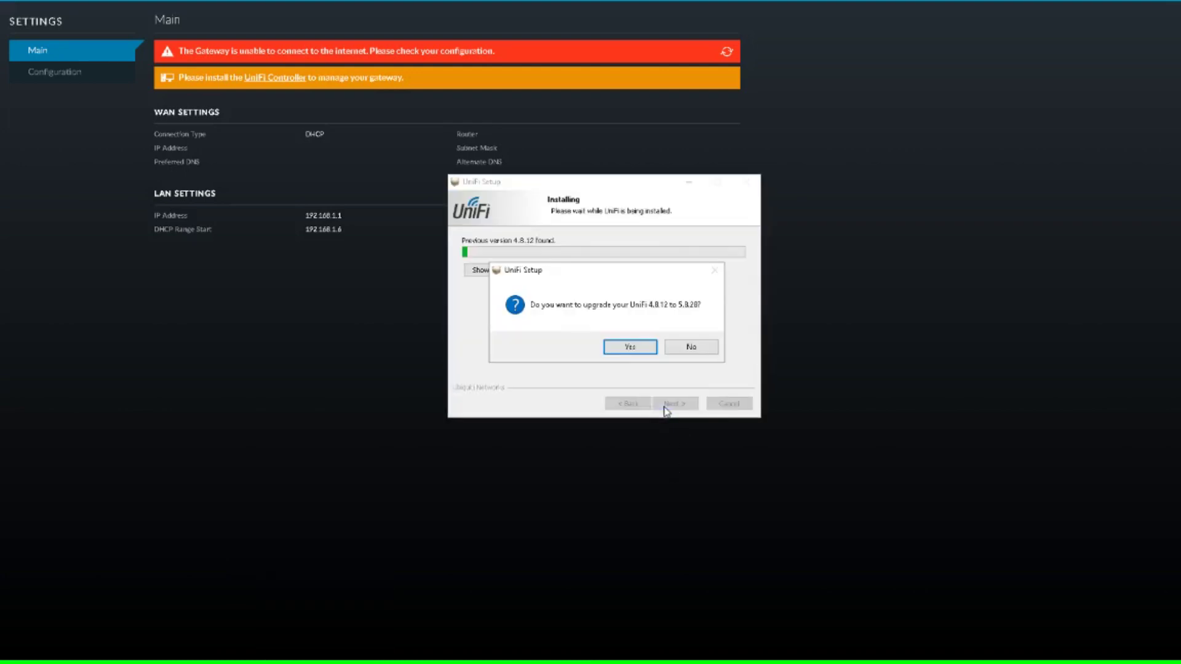
click(621, 352)
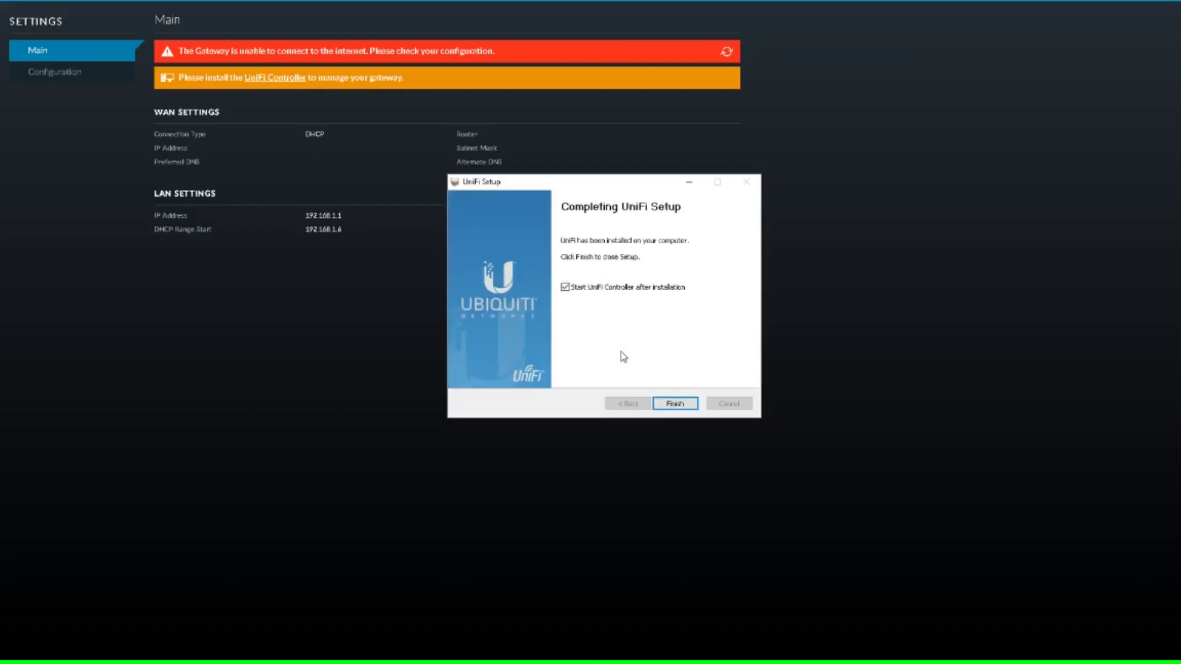
click(688, 406)
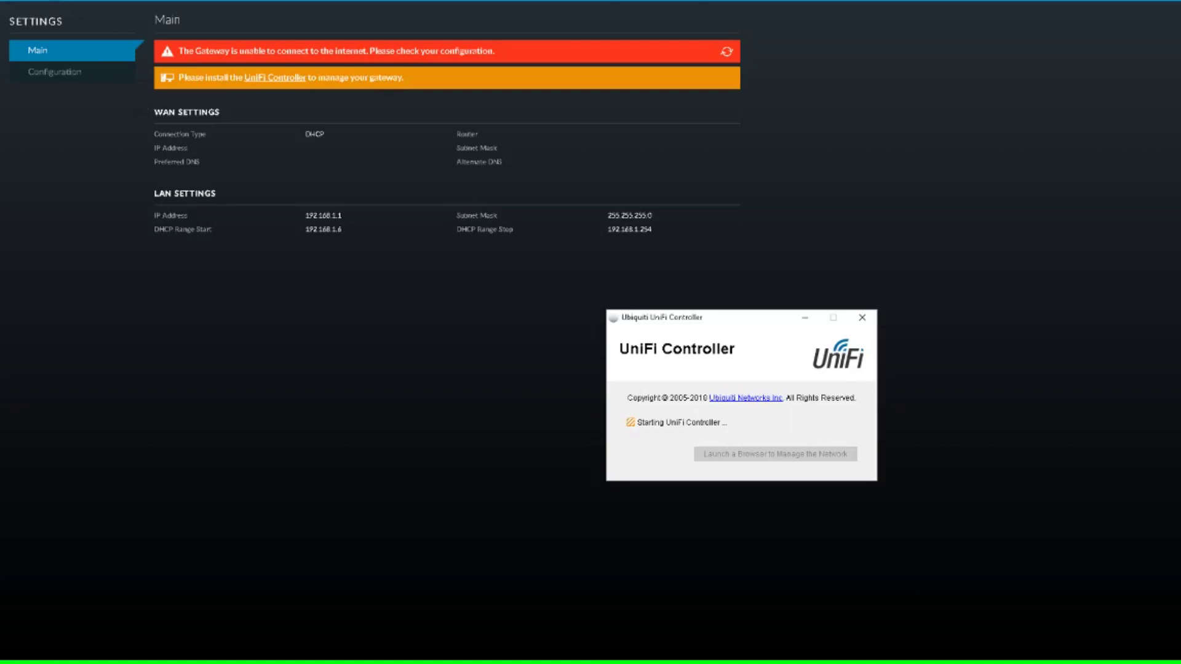
key(alt+Tab)
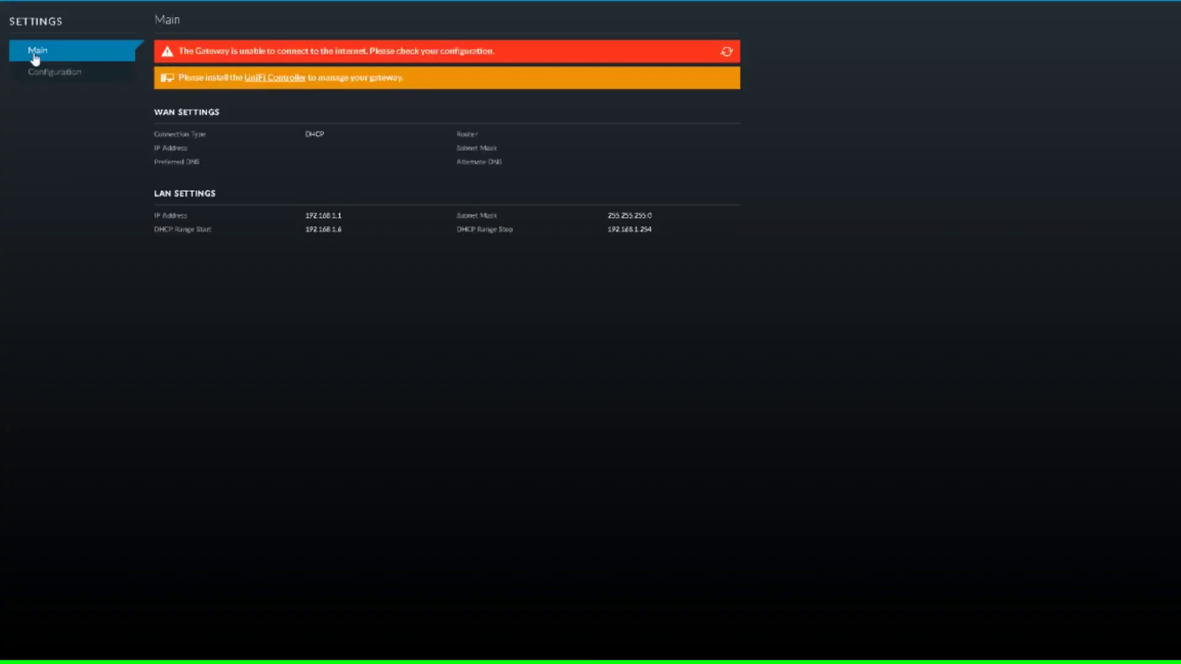
click(45, 74)
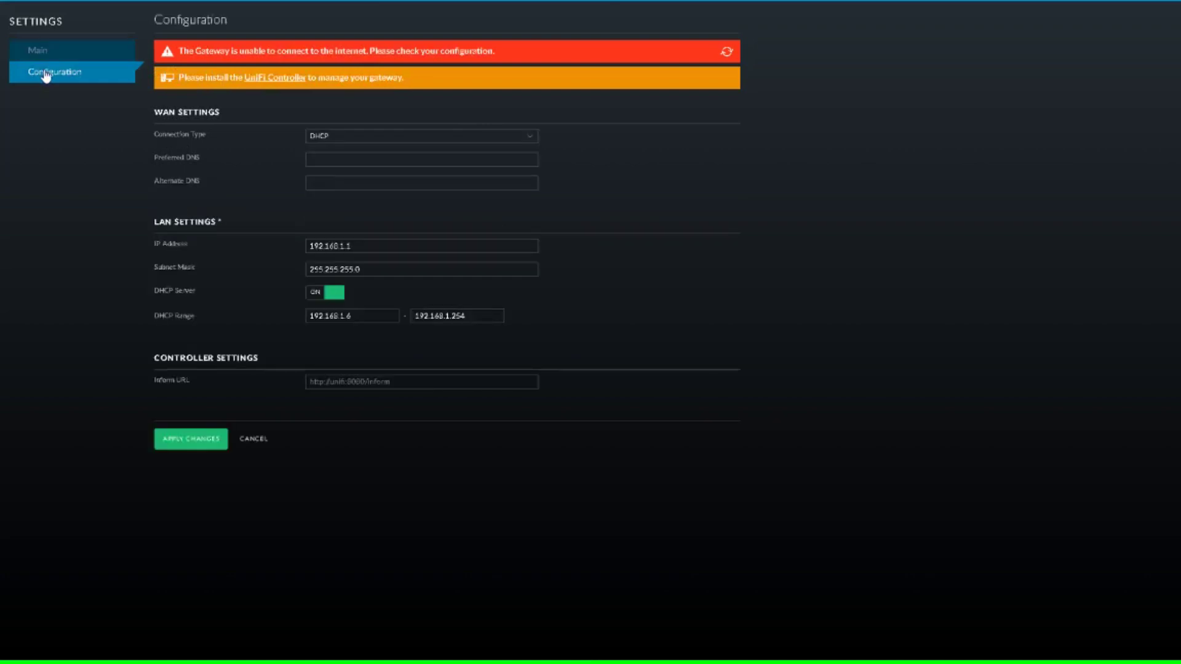
click(377, 245)
click(66, 59)
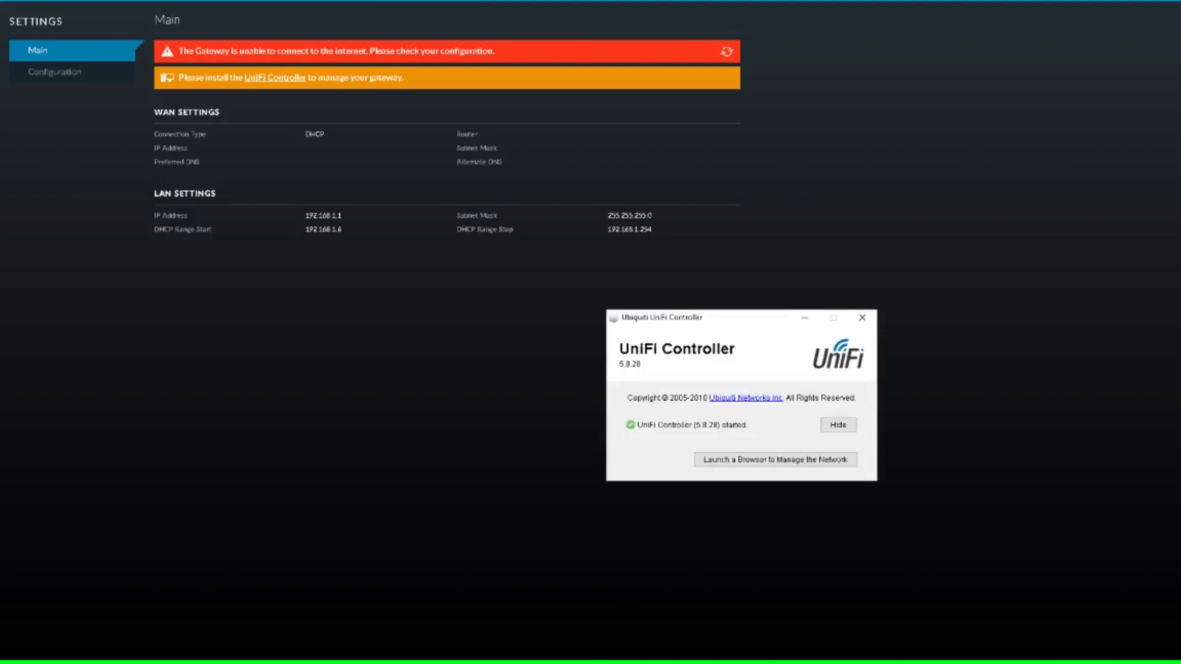
Open the controller in a browser, select the UniFi Security Gateway 3P, and skip WiFi setup.
click(704, 462)
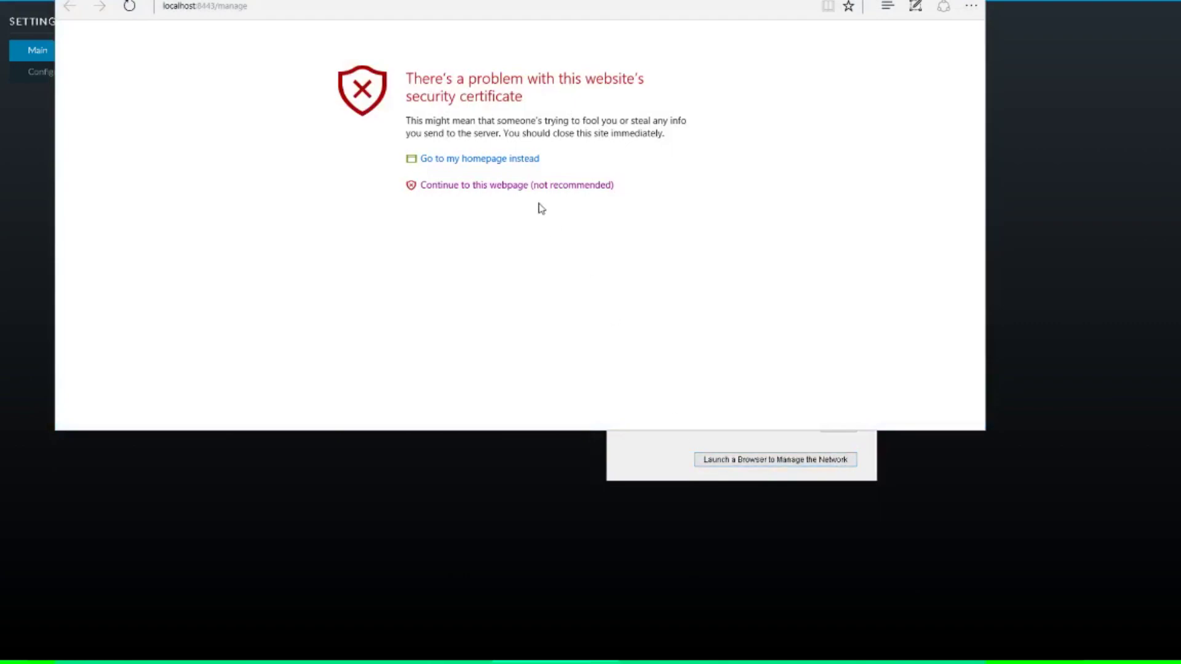
click(528, 186)
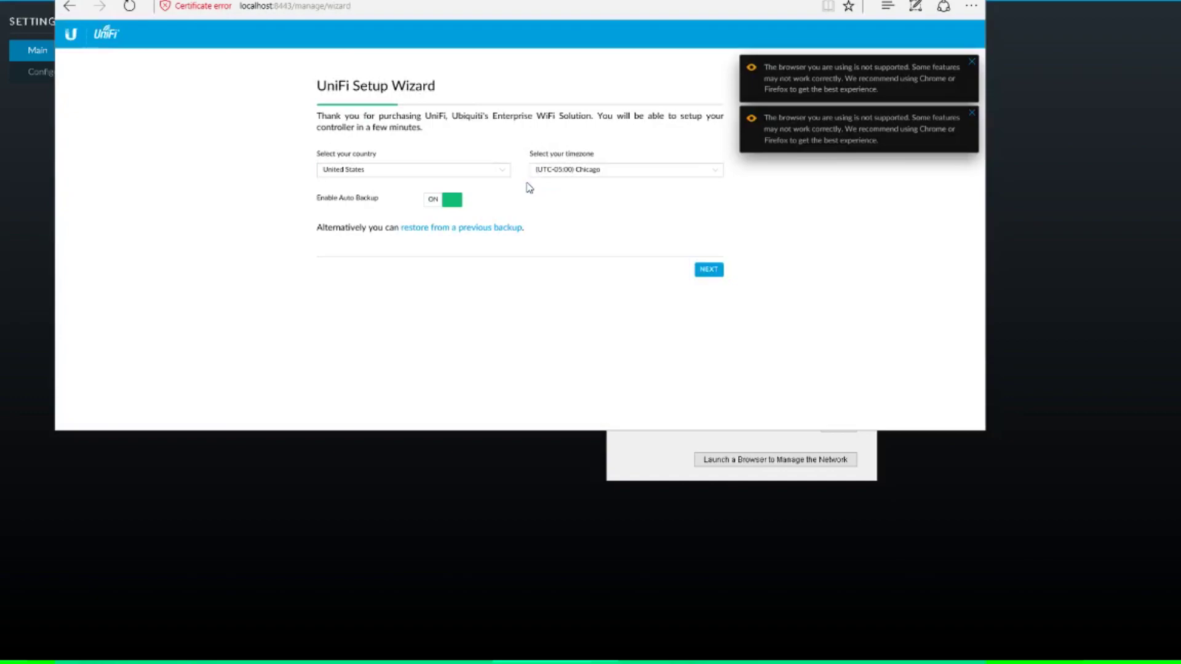
click(970, 61)
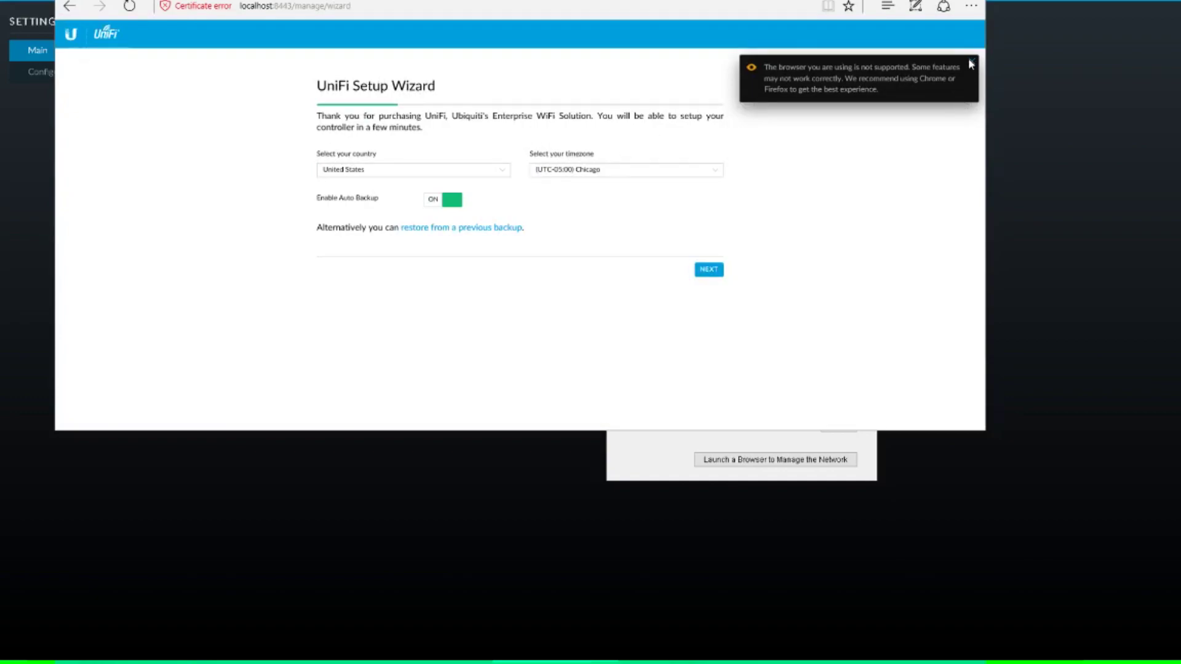
click(971, 63)
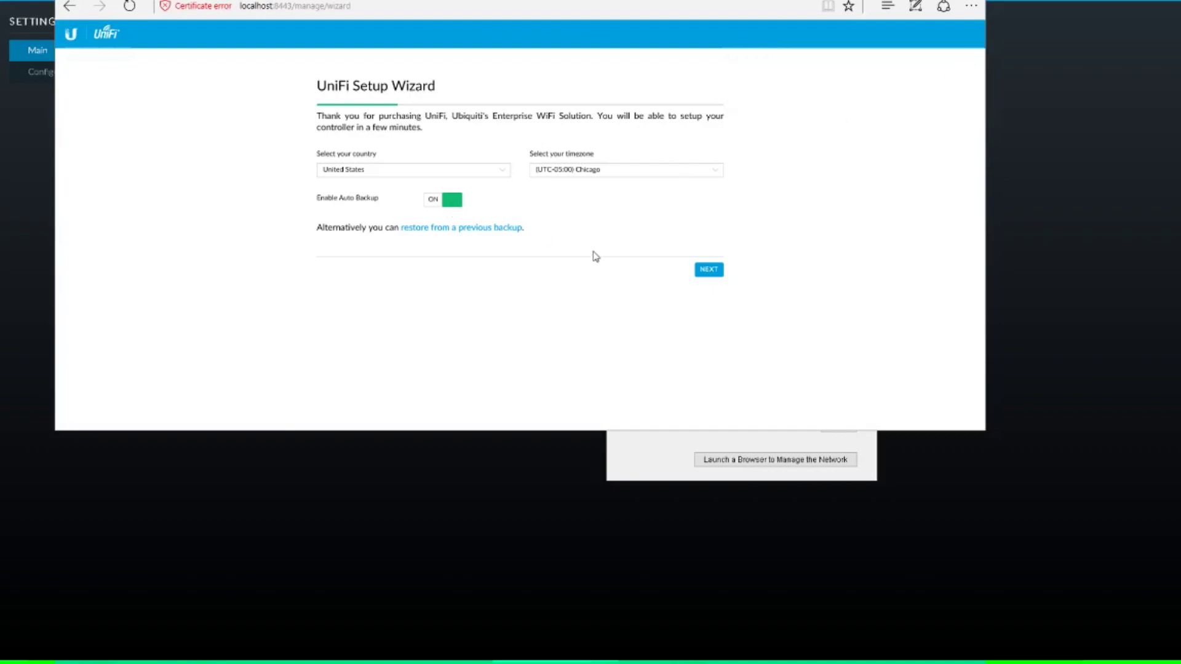
click(712, 270)
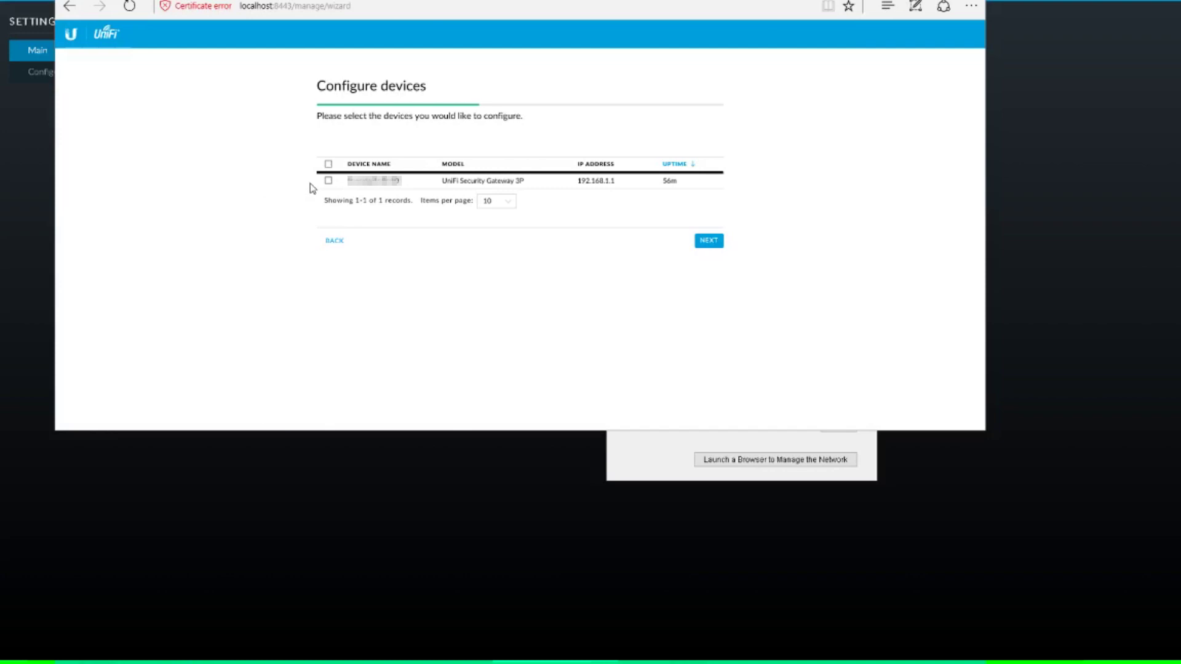
click(327, 182)
click(701, 245)
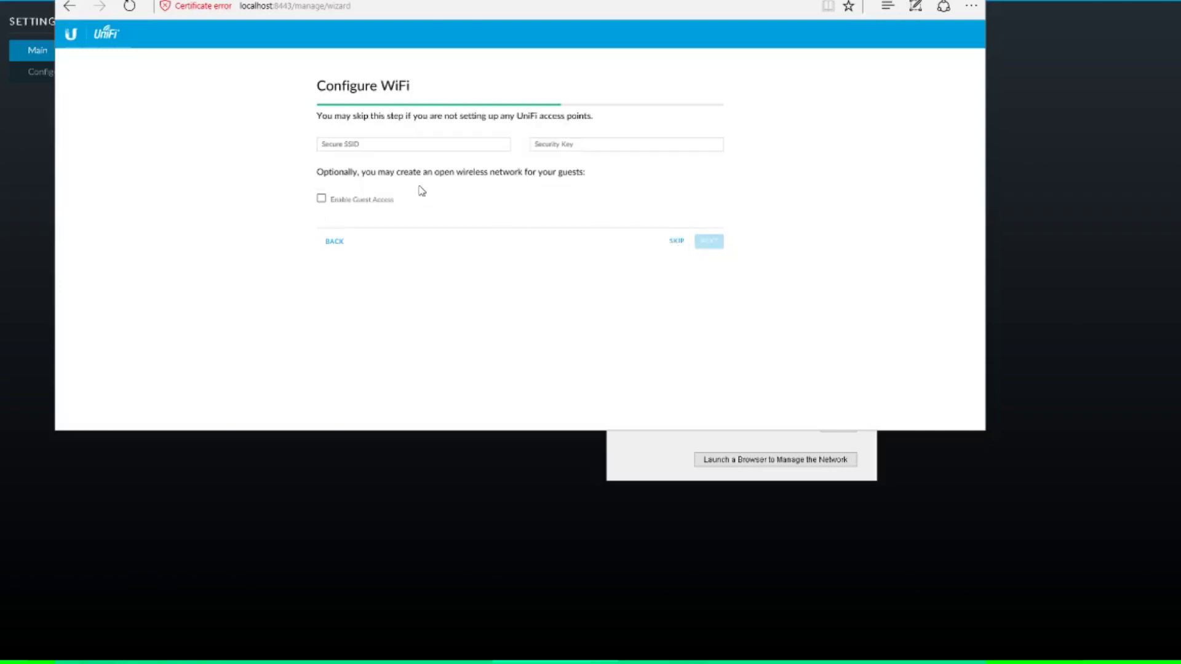
click(676, 241)
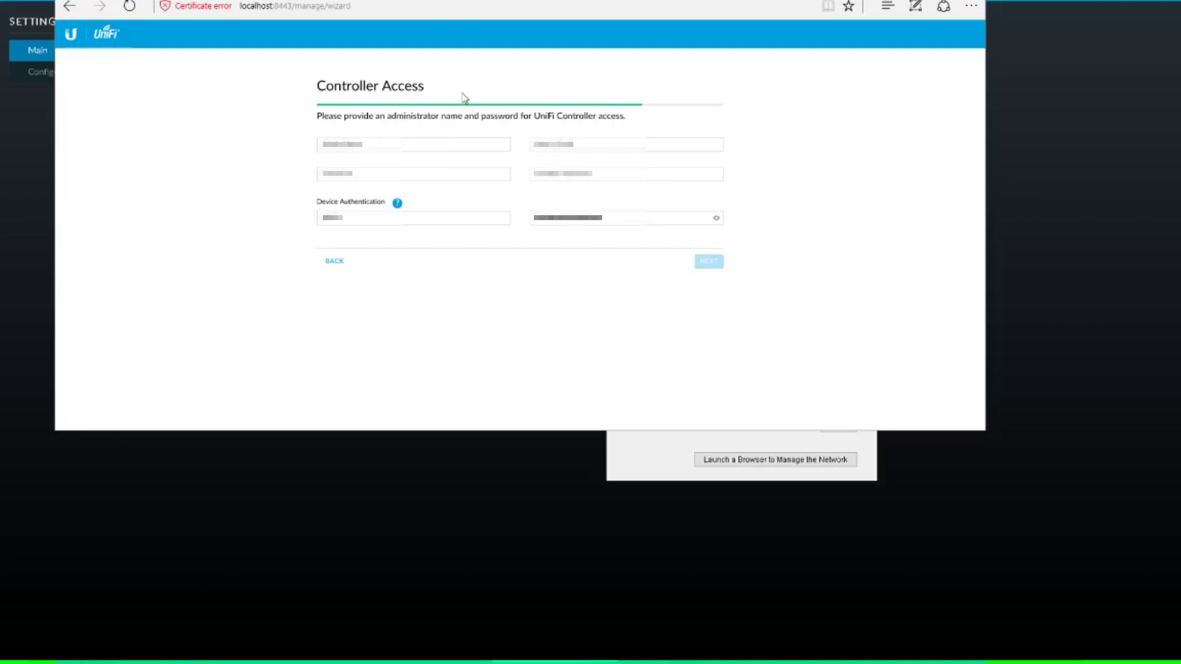
Enter administrator name, e-mail and password plus device login credentials, then continue to Confirm.
click(452, 143)
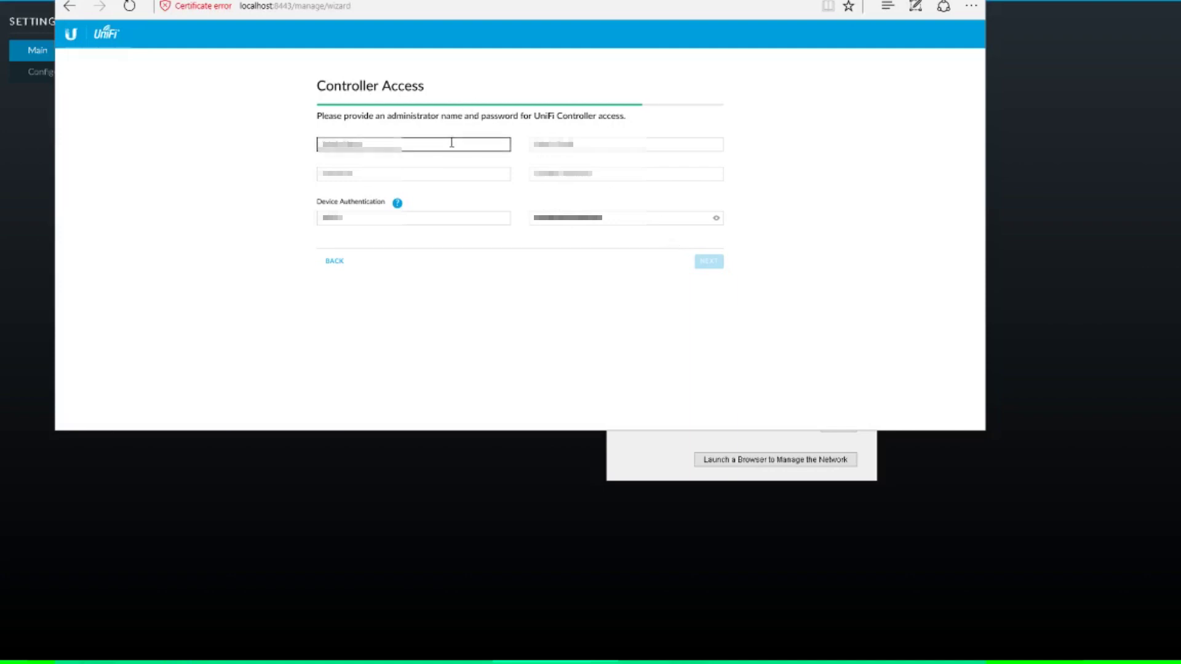
text(admin)
key(Tab)
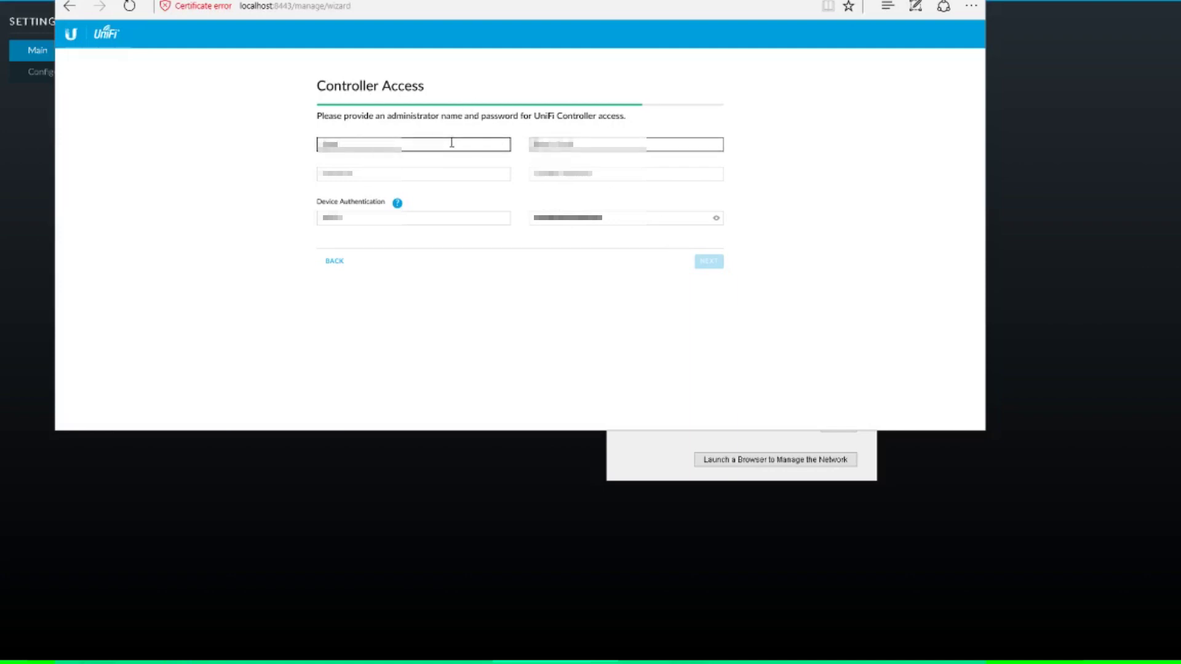
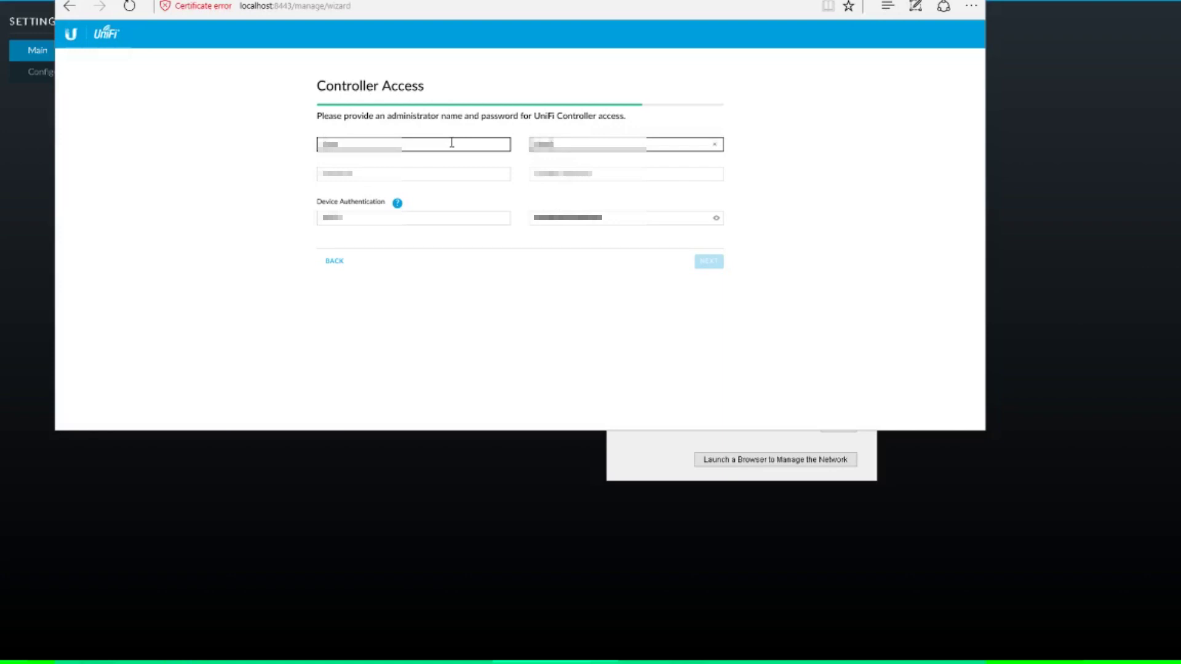
key(Tab)
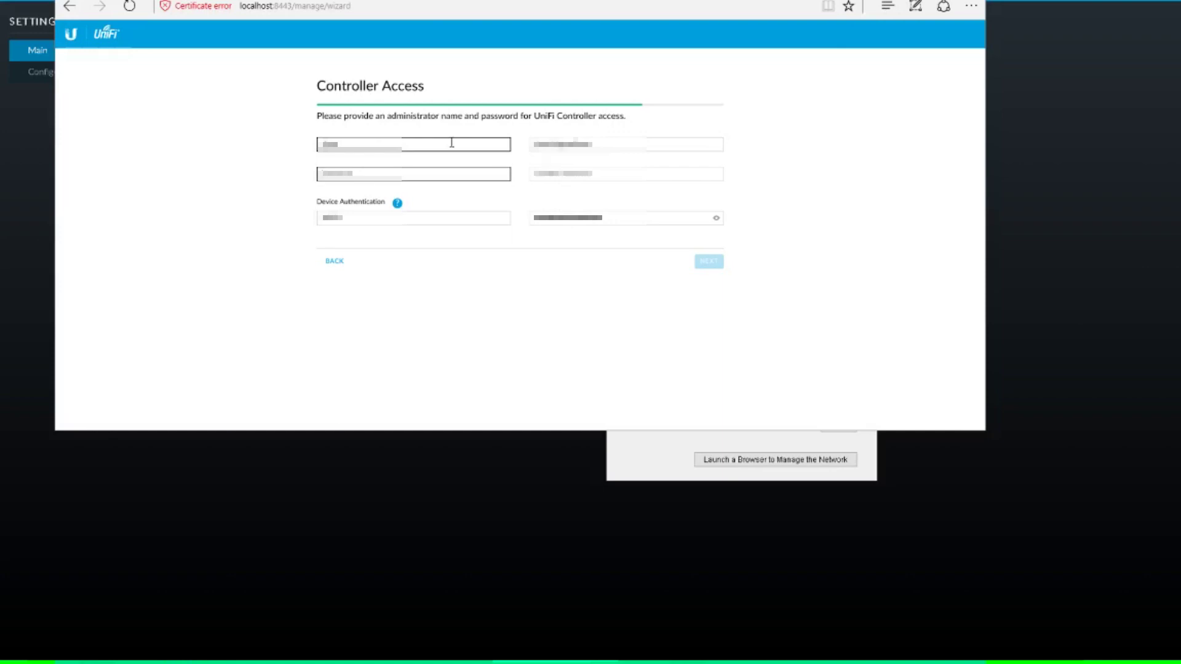
text(*******)
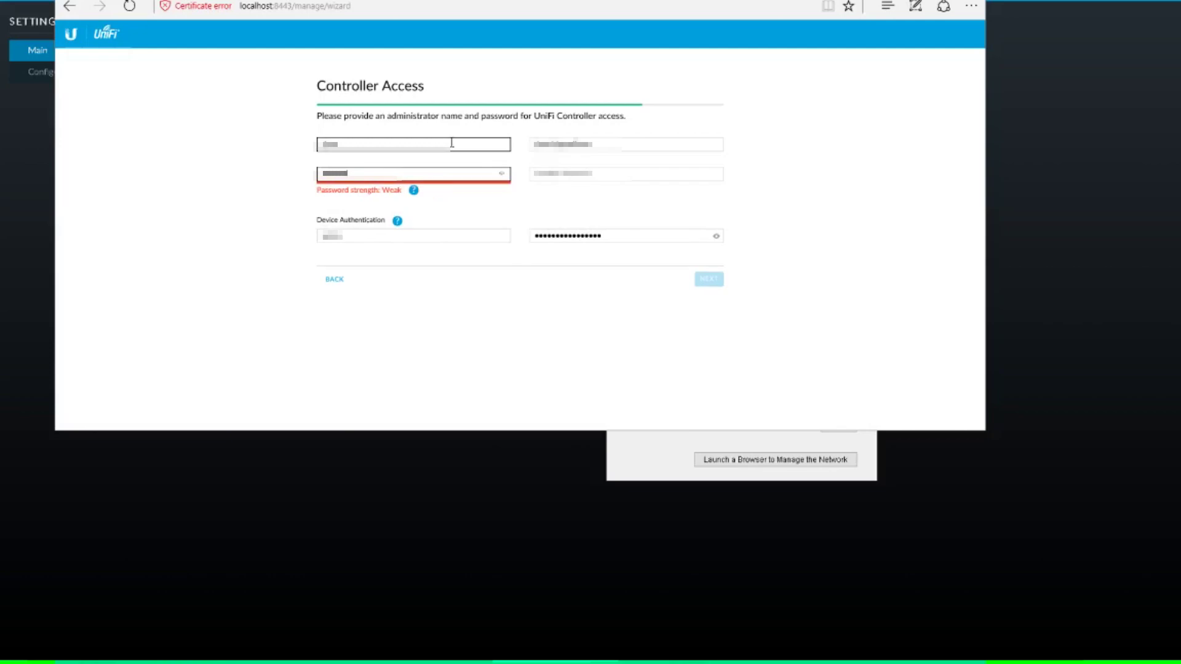
text(****)
key(Tab)
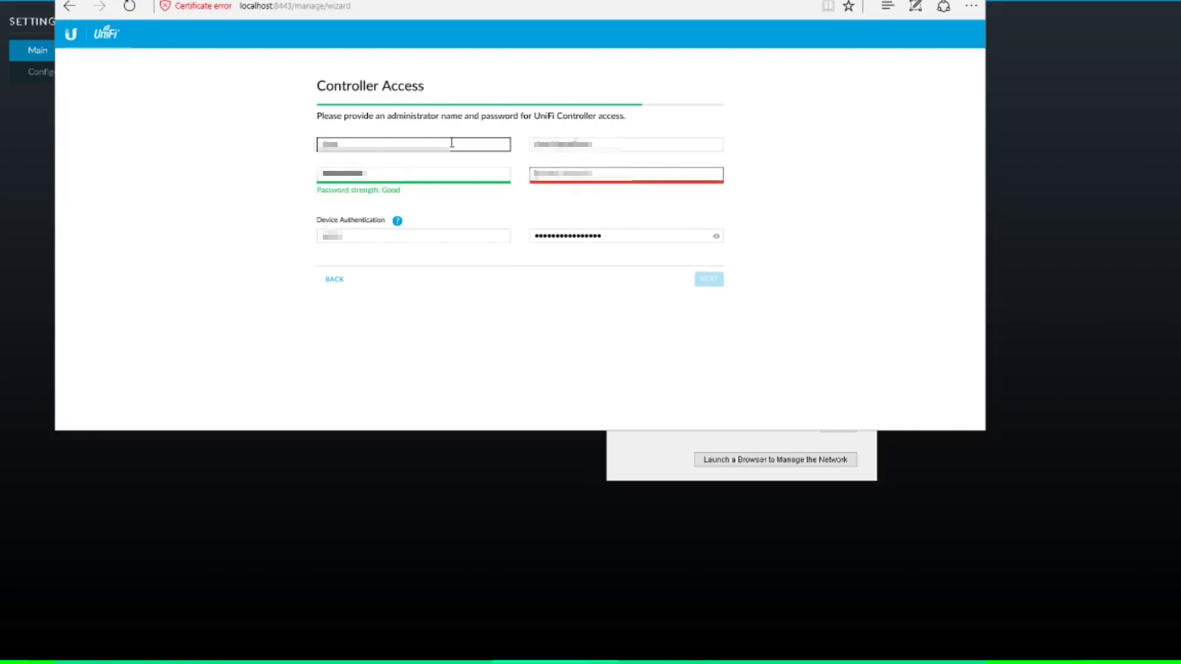
text(***********)
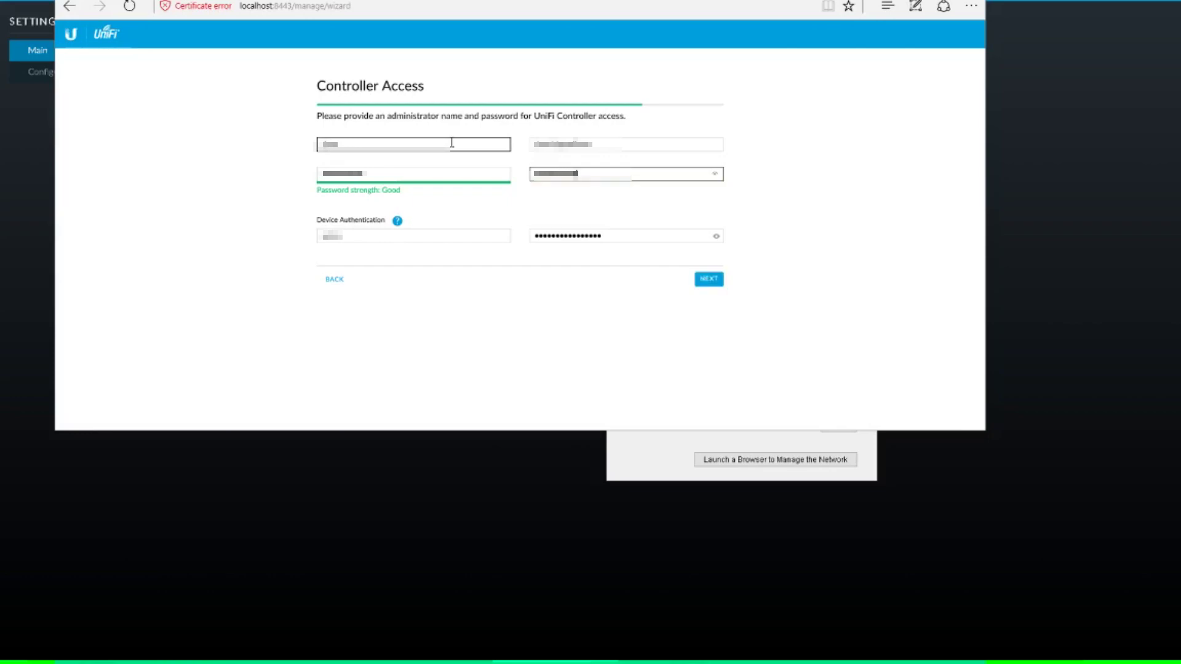
key(Tab)
text(admin)
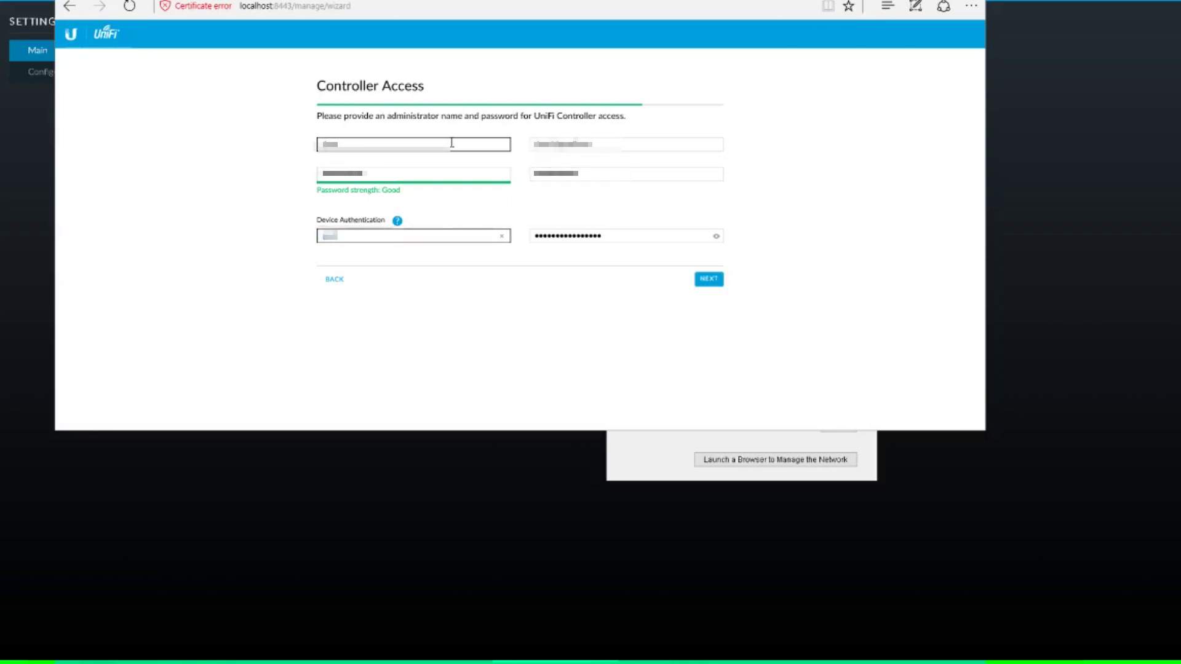
key(Tab)
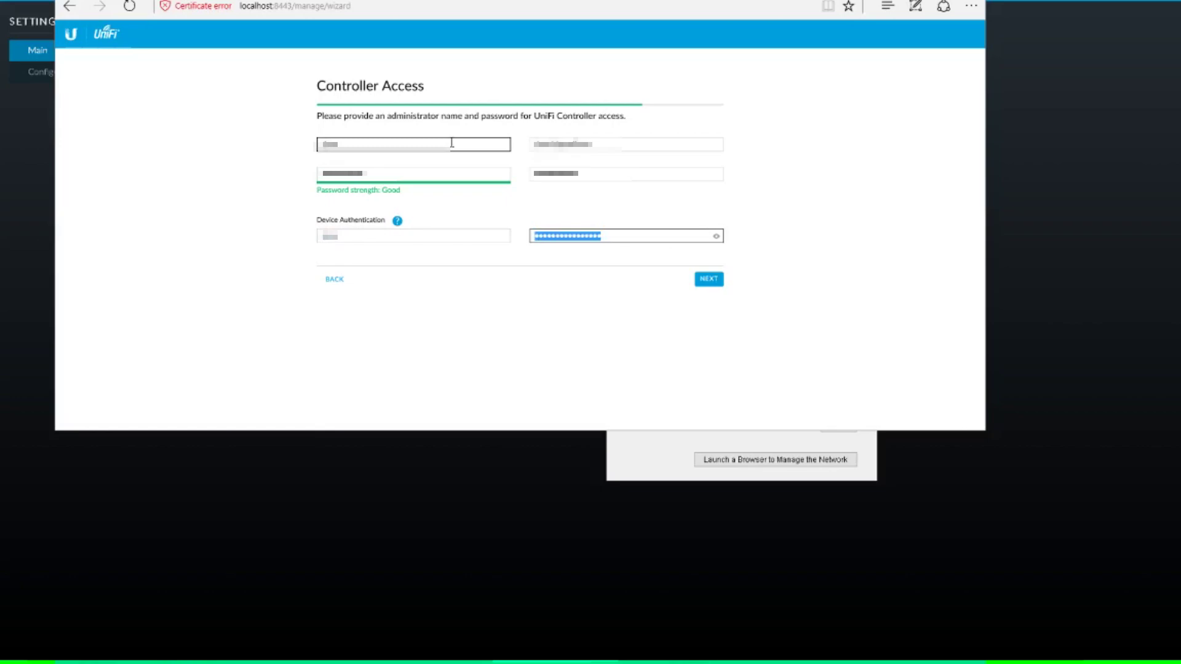
text(************)
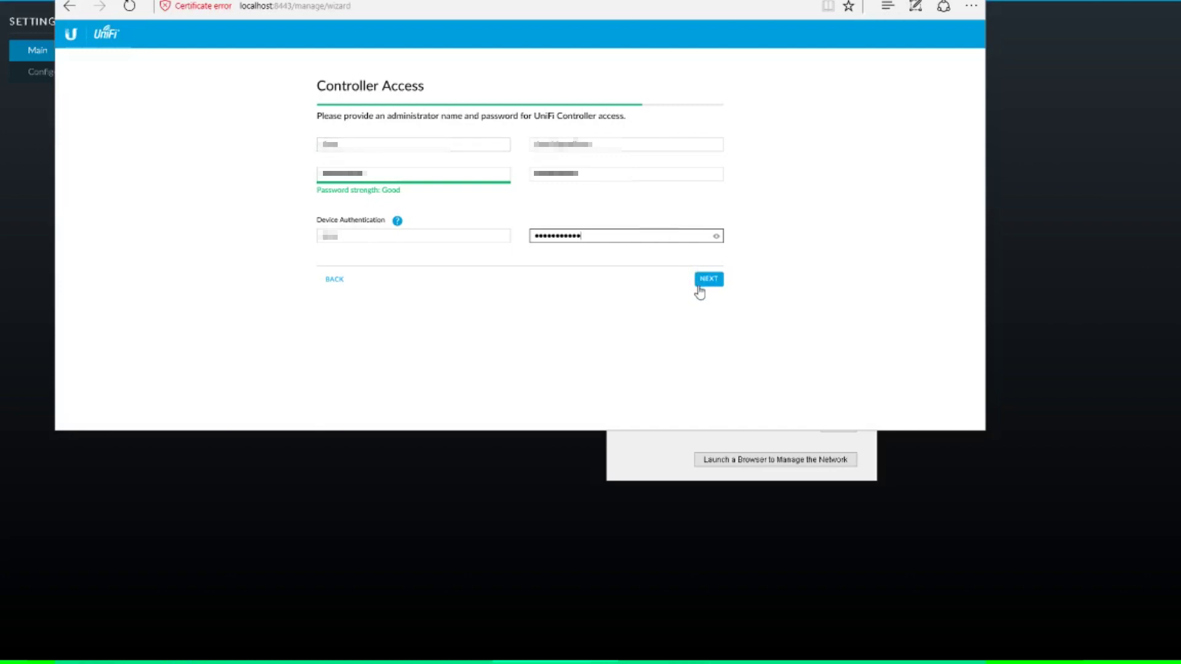
click(699, 286)
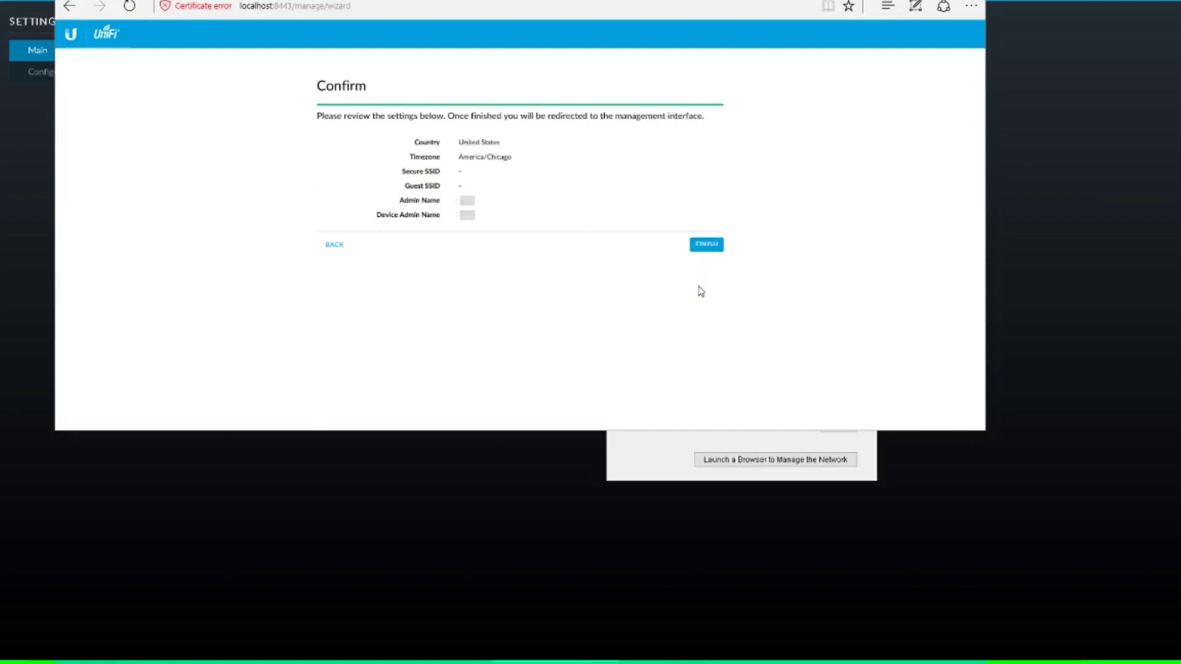
Finish the wizard without cloud access and sign in to the controller with the admin account.
click(706, 246)
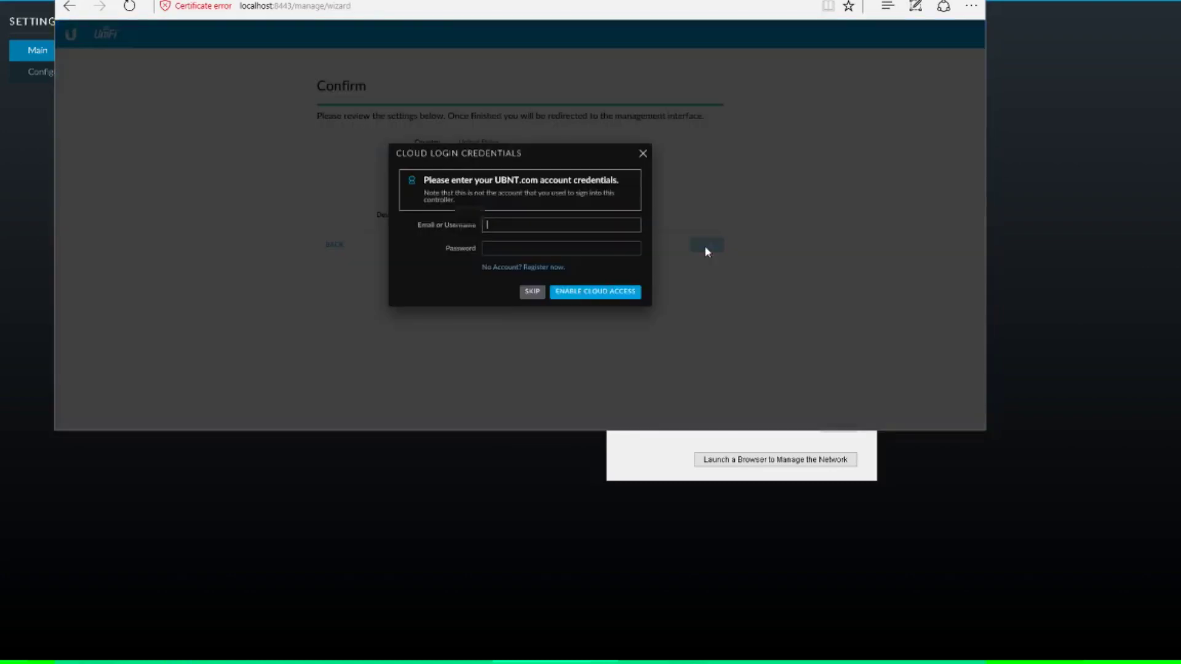
click(528, 293)
text(admin)
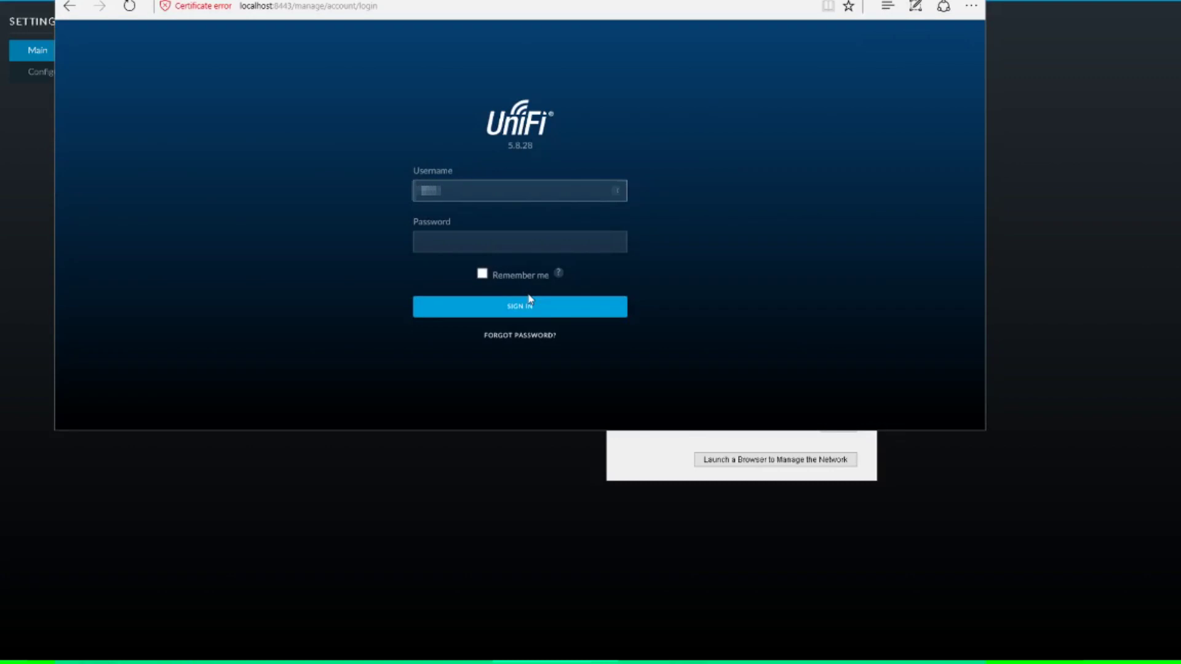
key(Tab)
click(529, 300)
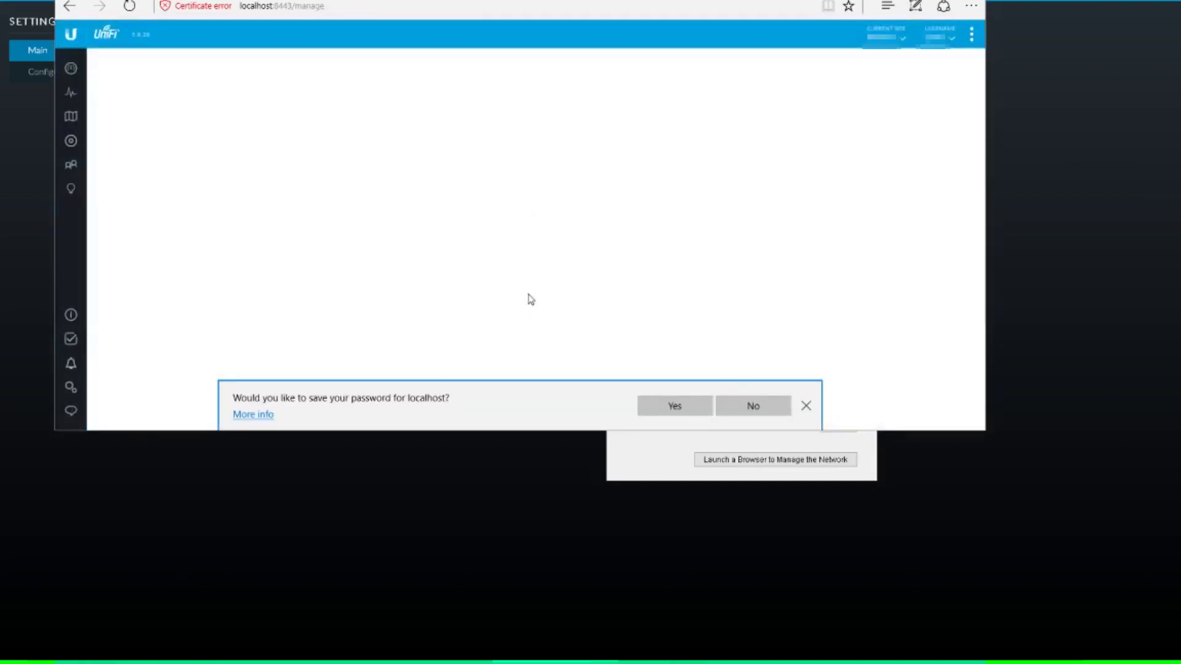
click(805, 406)
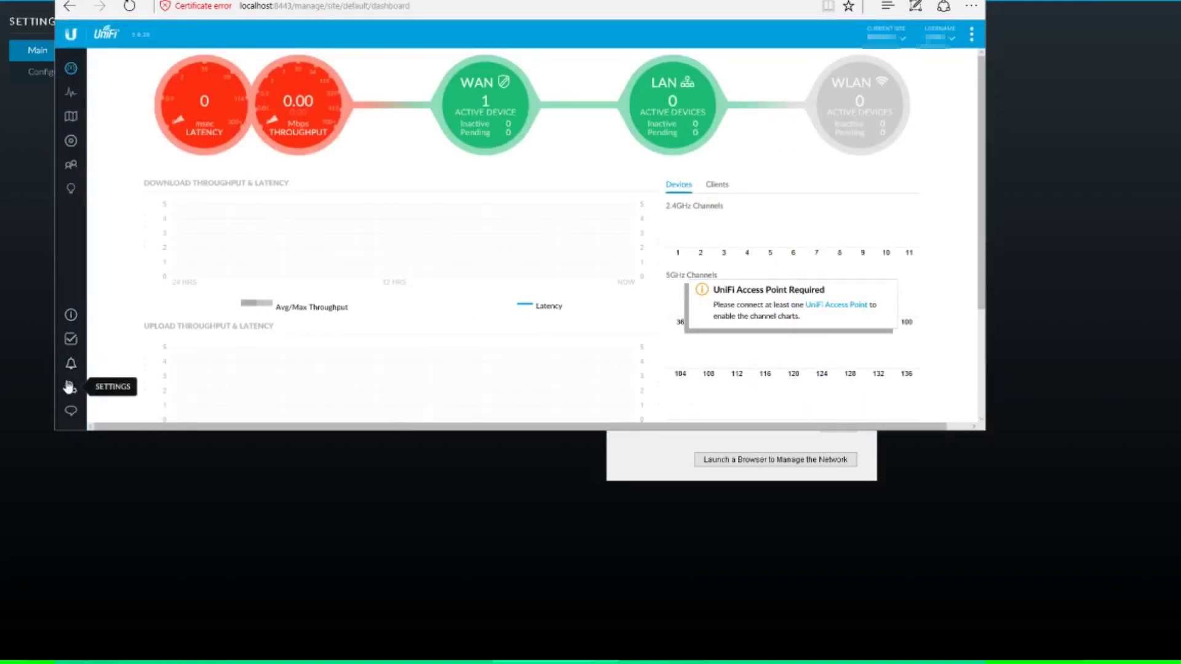
Disable the Uplink Connectivity Monitor in Site settings and apply the change.
click(70, 388)
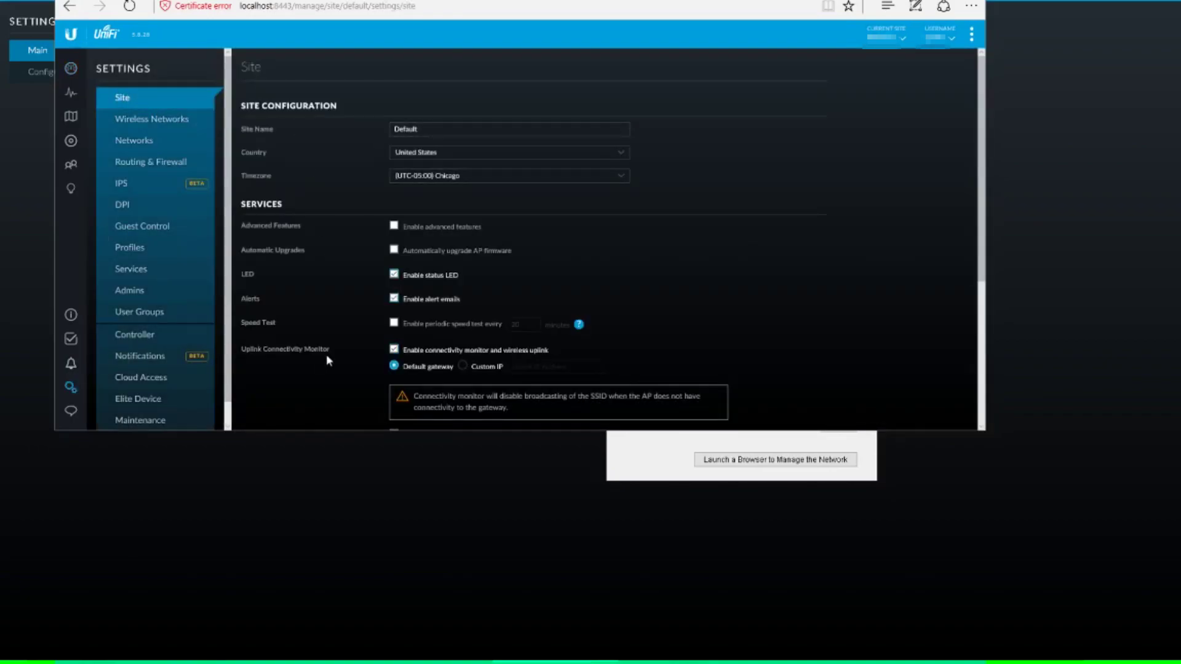
scroll(966, 292, down, 2)
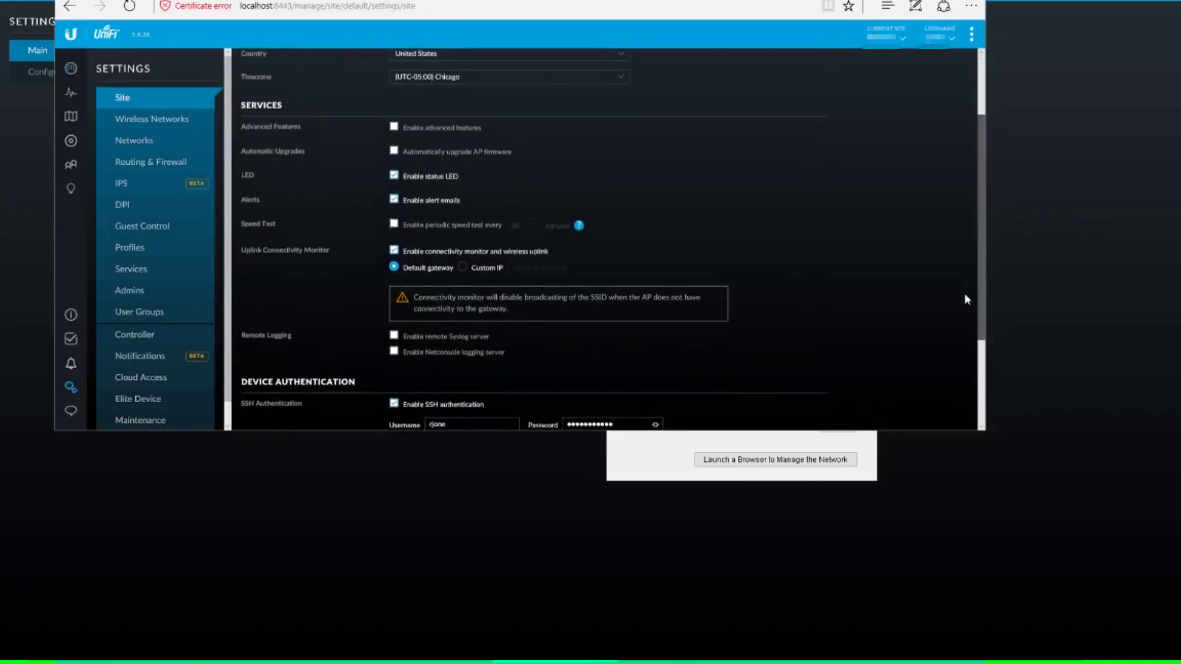
click(394, 250)
scroll(396, 258, down, 3)
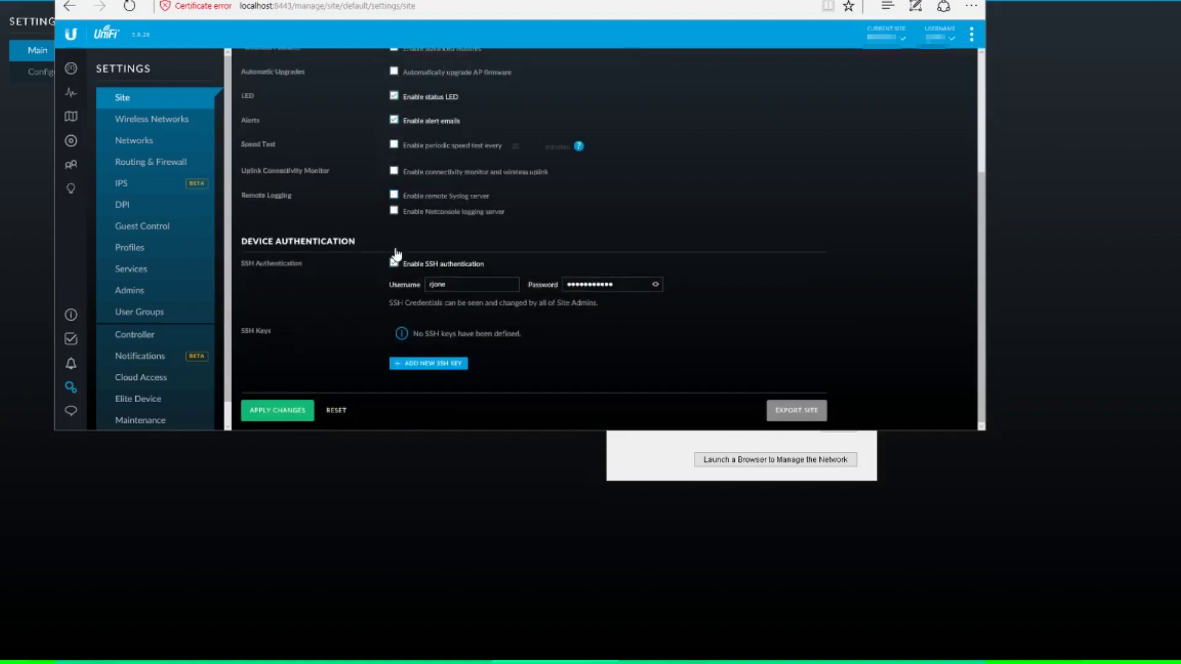
click(278, 410)
scroll(325, 332, up, 5)
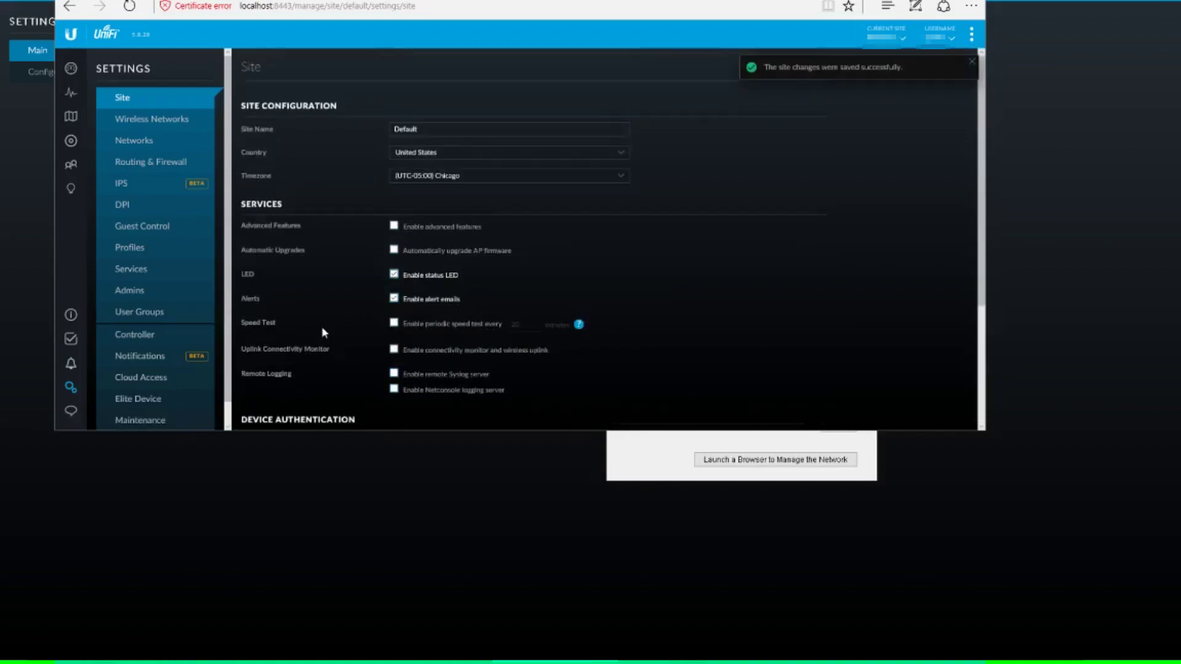
click(179, 131)
click(163, 147)
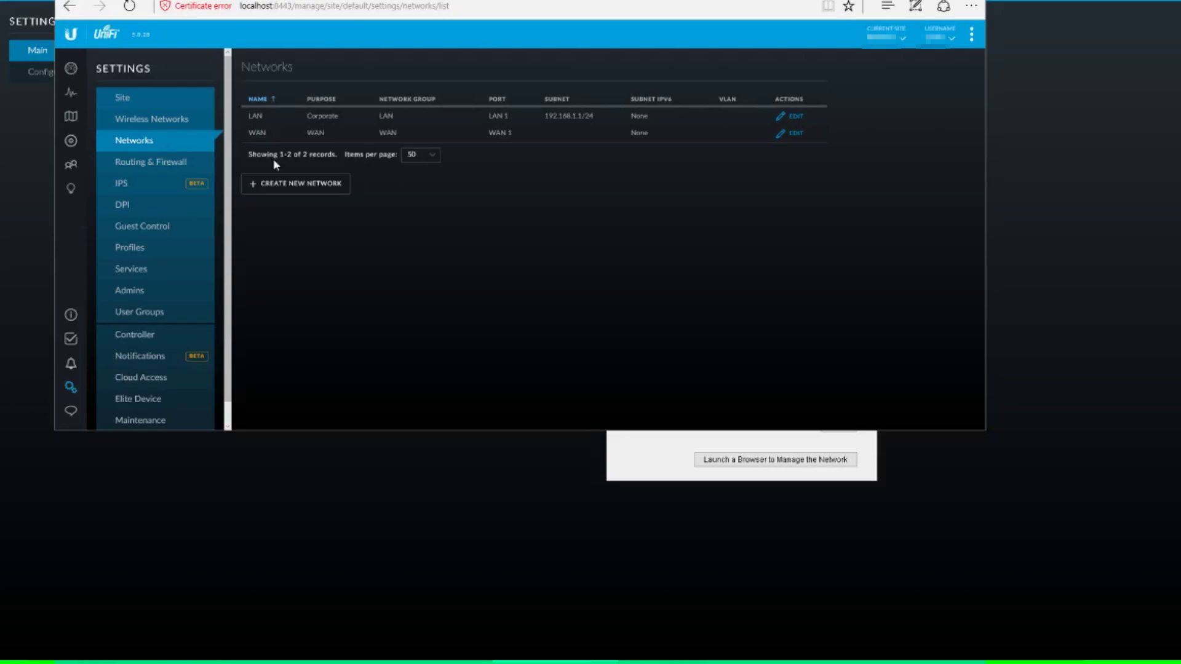
Create network LAN2 in the LAN2 group with subnet 192.168.254.1/24 and DHCP Mode None.
click(282, 189)
click(425, 168)
click(418, 123)
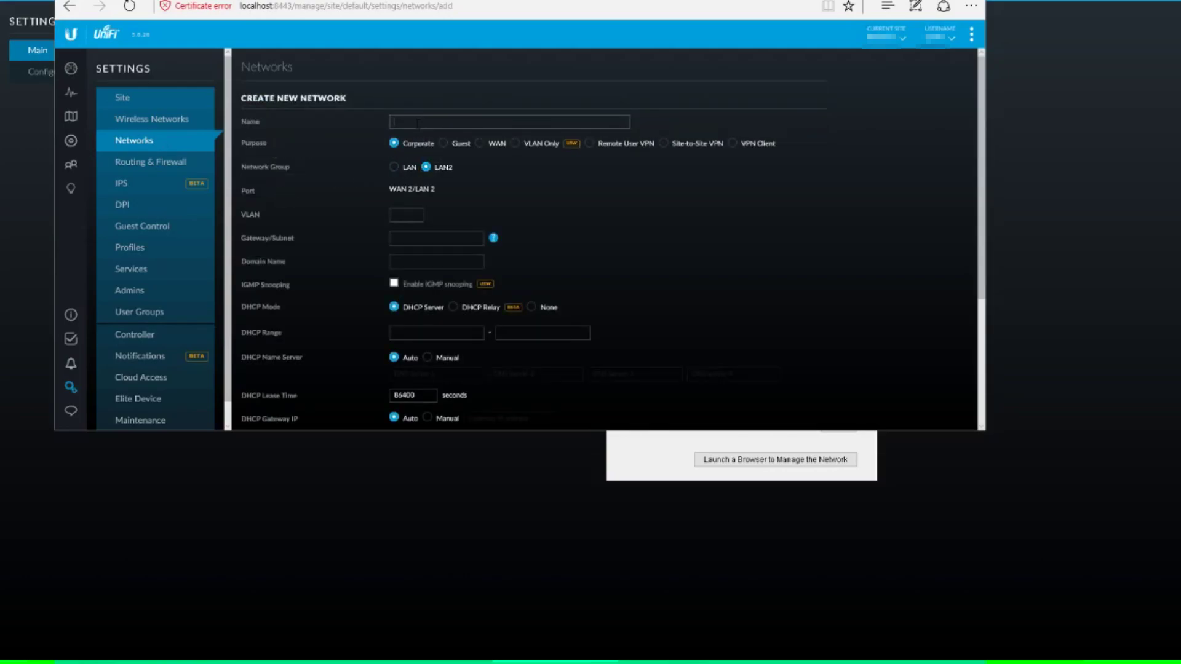
text(LAN 2)
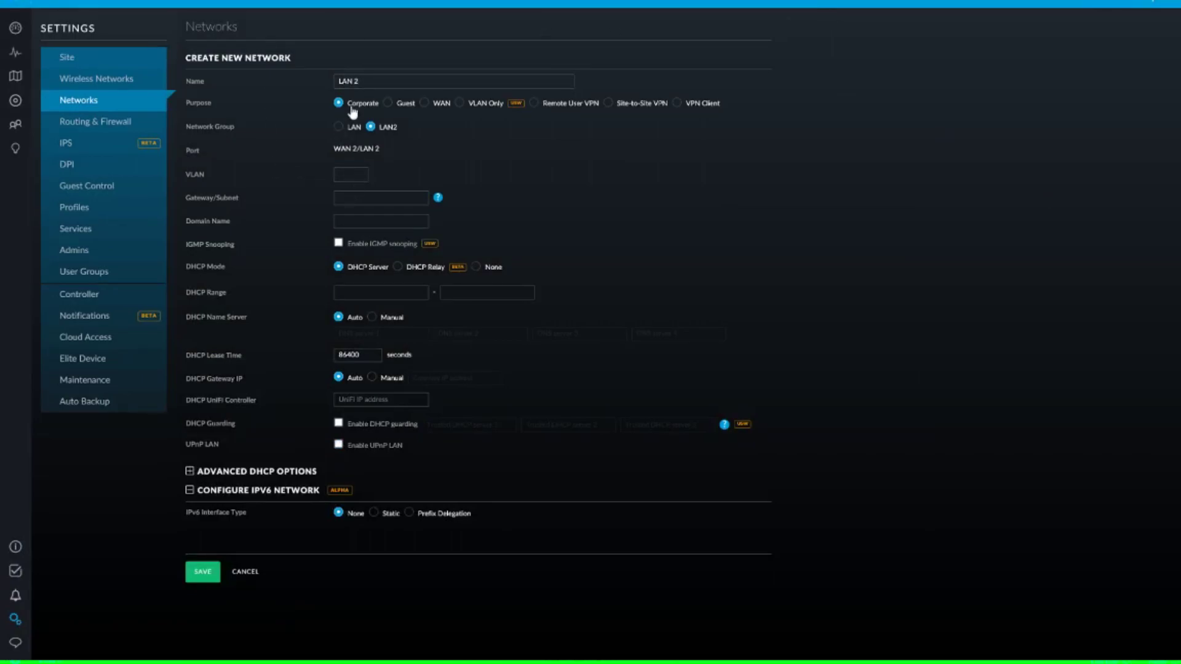
click(354, 82)
key(BackSpace)
click(354, 198)
text(192.168.)
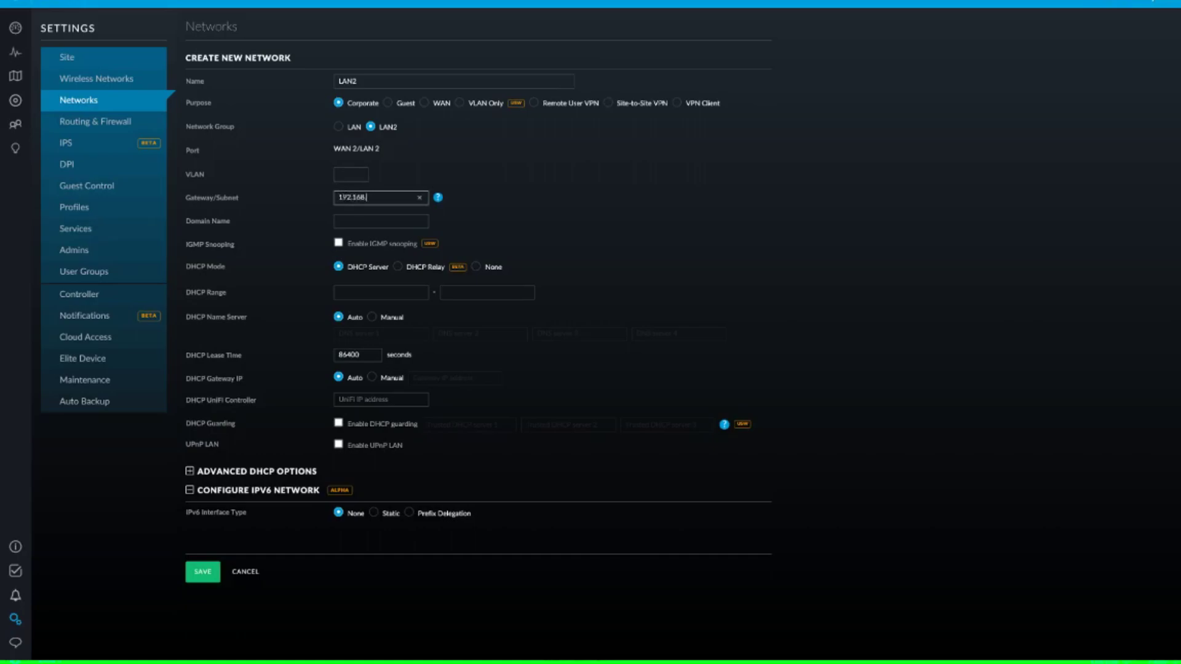
text(254.1/24)
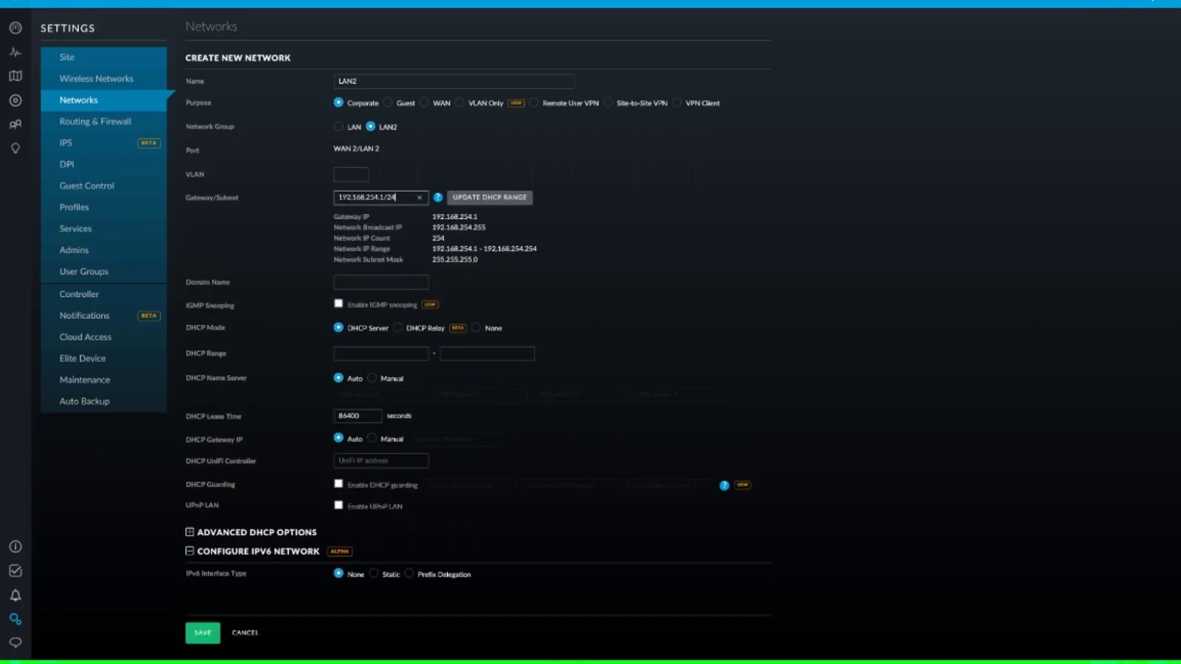
click(475, 335)
click(475, 331)
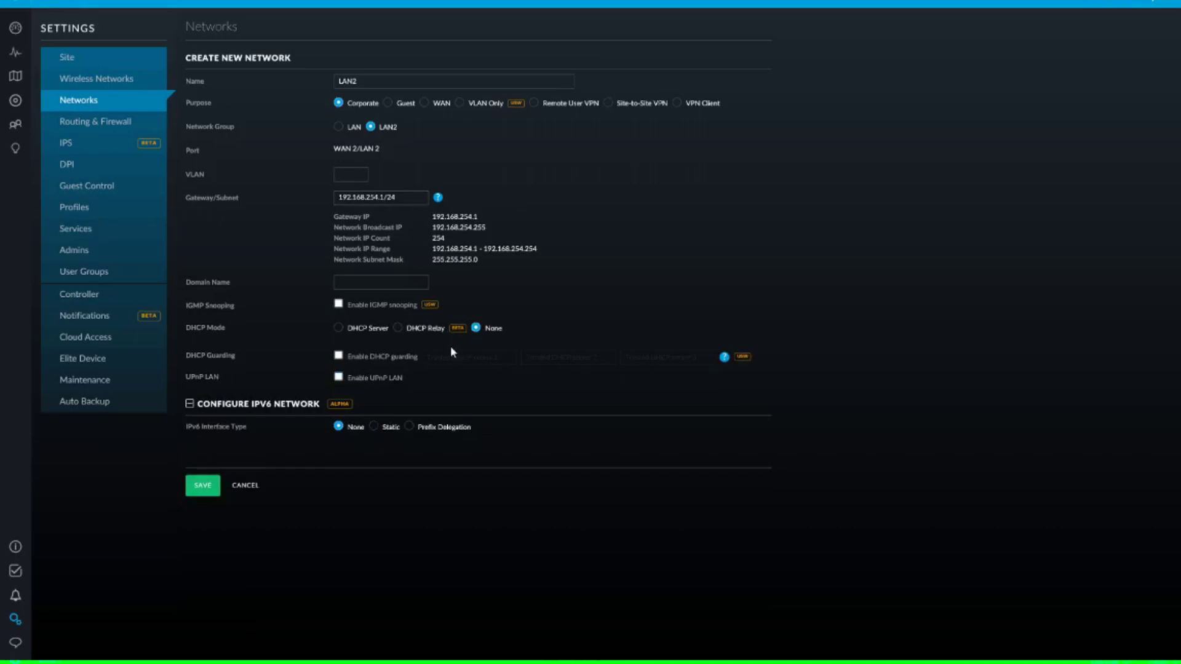
click(196, 490)
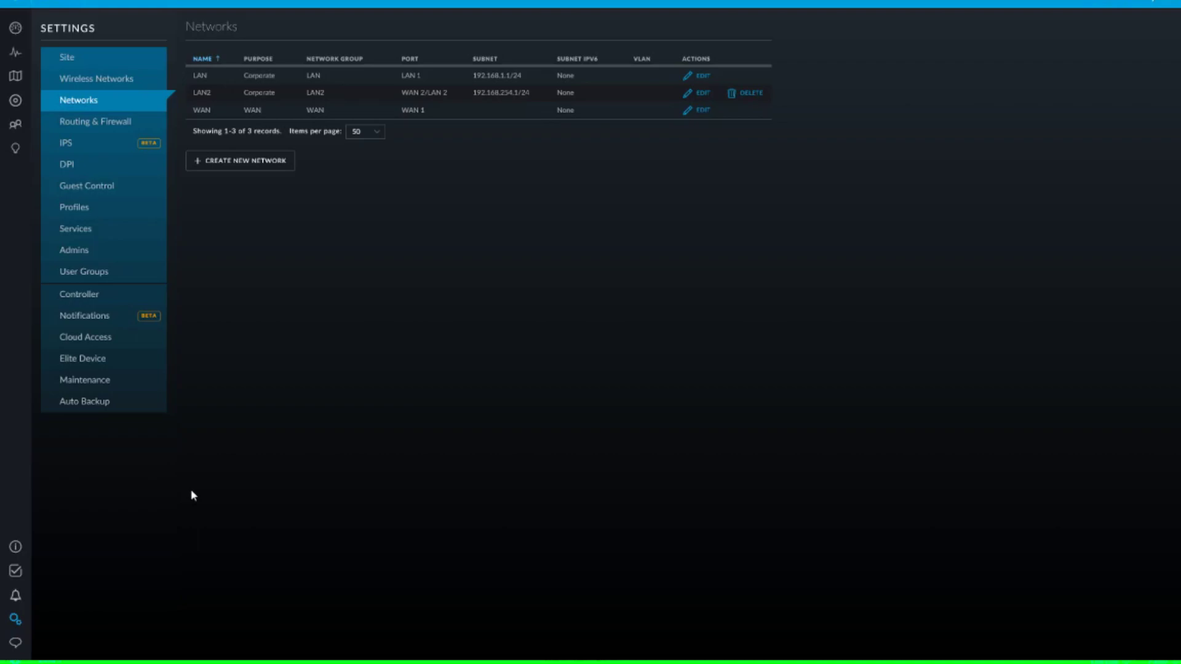
Edit the WAN network, keep IPv4 on DHCP, and save it.
click(689, 112)
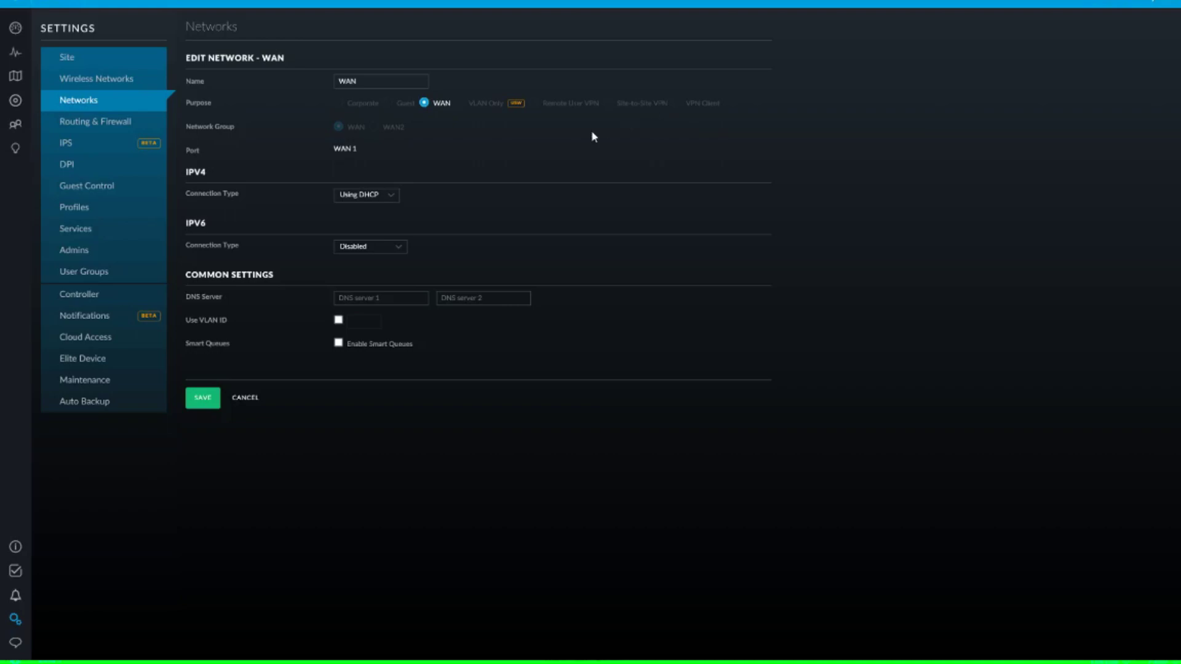
click(339, 319)
click(207, 398)
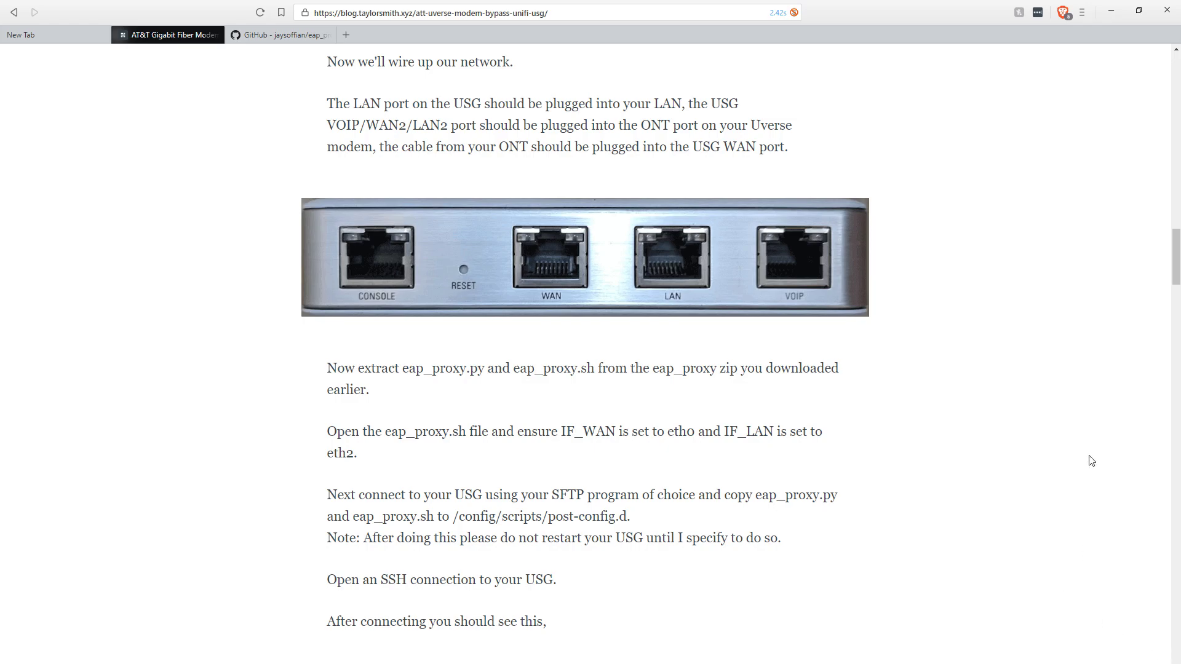
Scroll the blog down to the USG wiring and eap_proxy file-copy instructions.
scroll(1090, 451, down, 5)
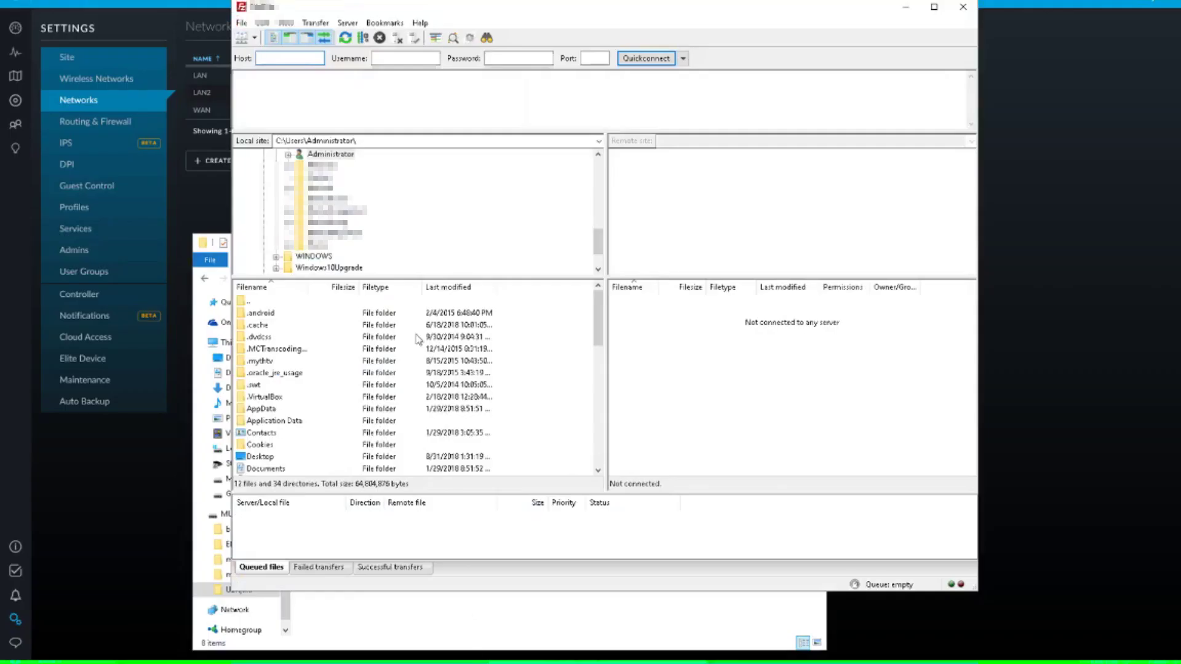
Quickconnect FileZilla over SFTP to 192.168.1.1 port 22 as admin, trusting the host key.
text(192)
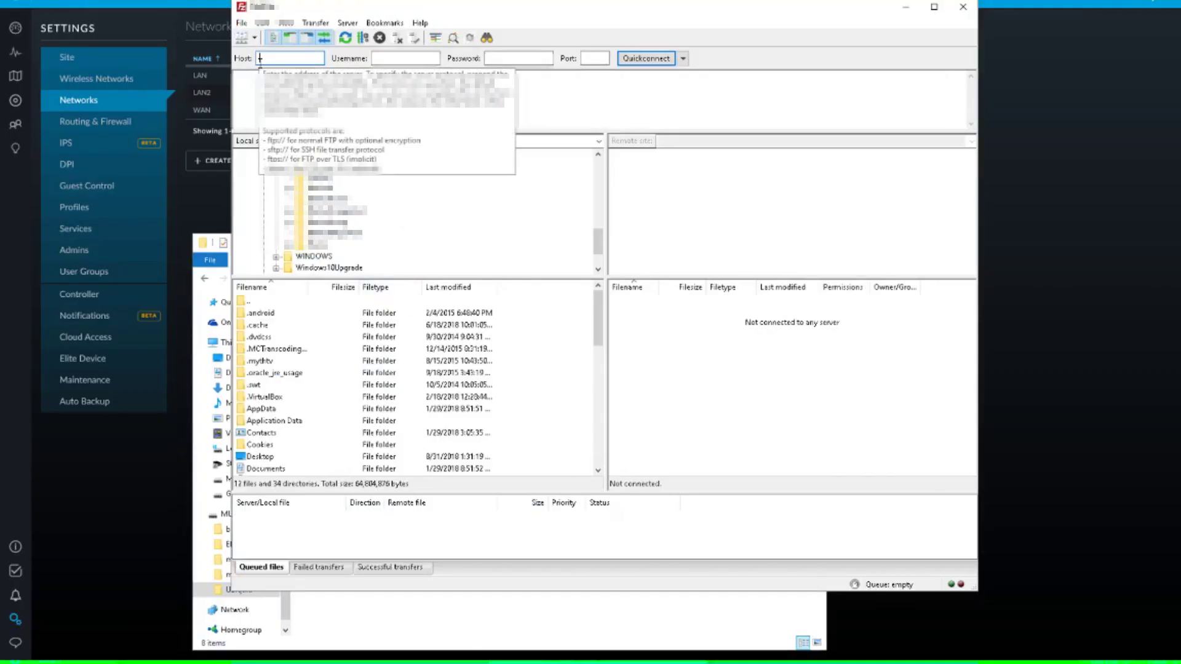
text(.168.1.1)
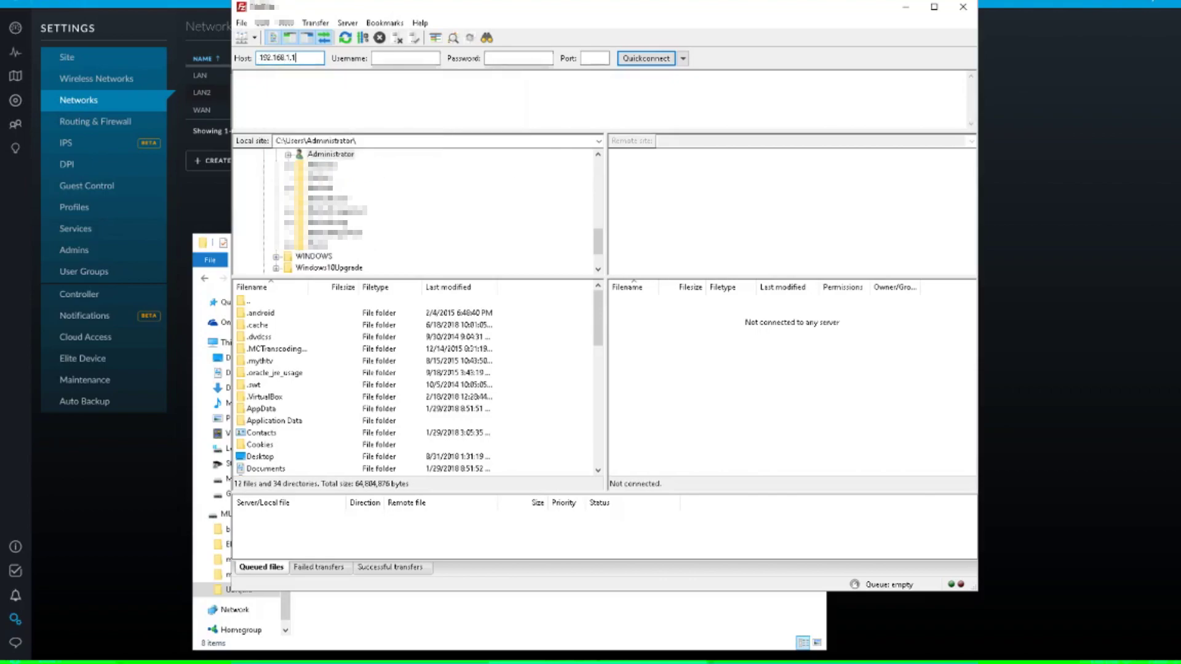
key(Tab)
text(admin)
key(Tab)
text(************)
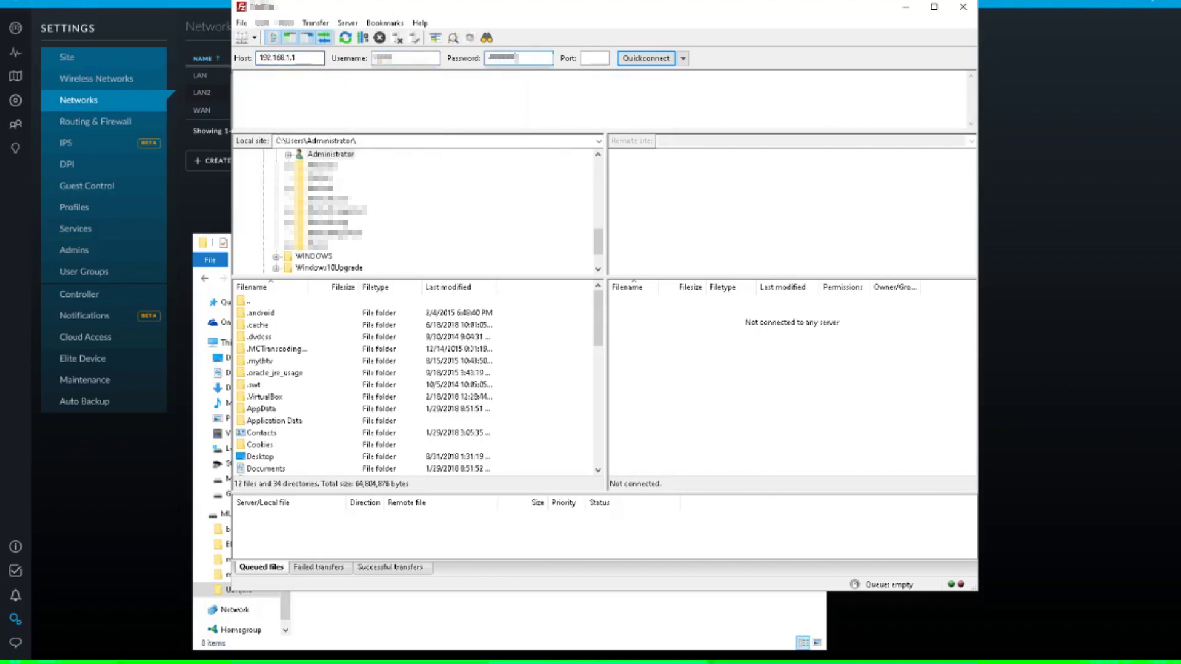
key(Tab)
text(22)
key(Return)
key(Down)
key(Return)
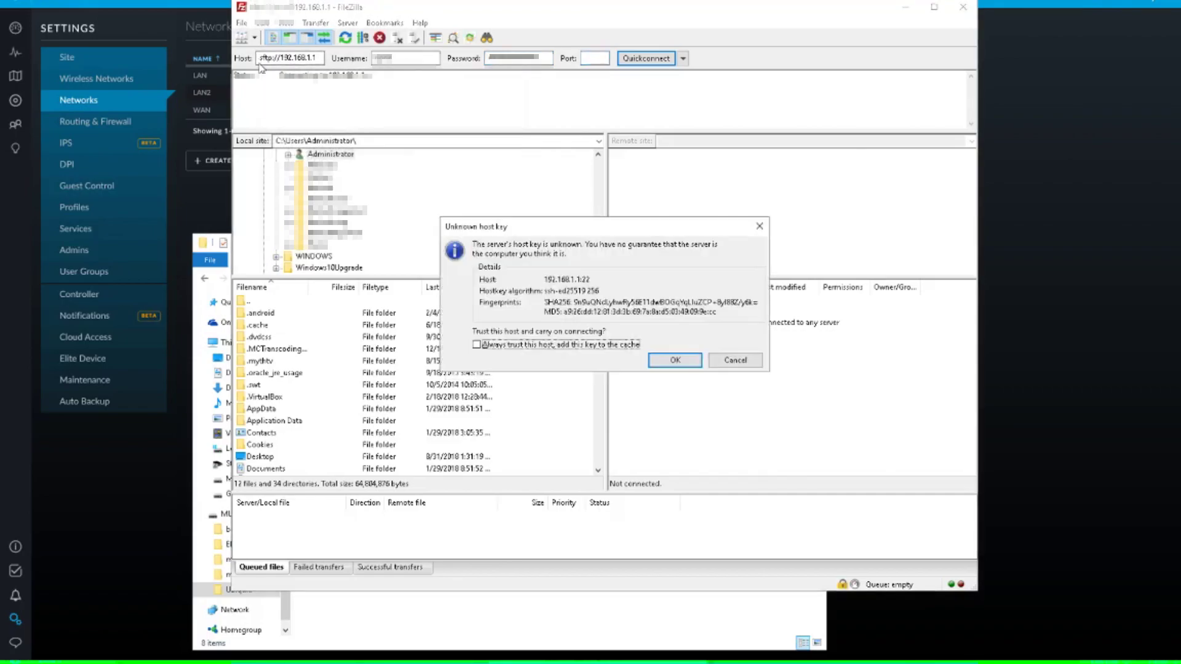
key(Return)
Upload eap_proxy.py and eap_proxy.sh from eap_proxy-master to /config/scripts/post-config.d.
triple_click(505, 141)
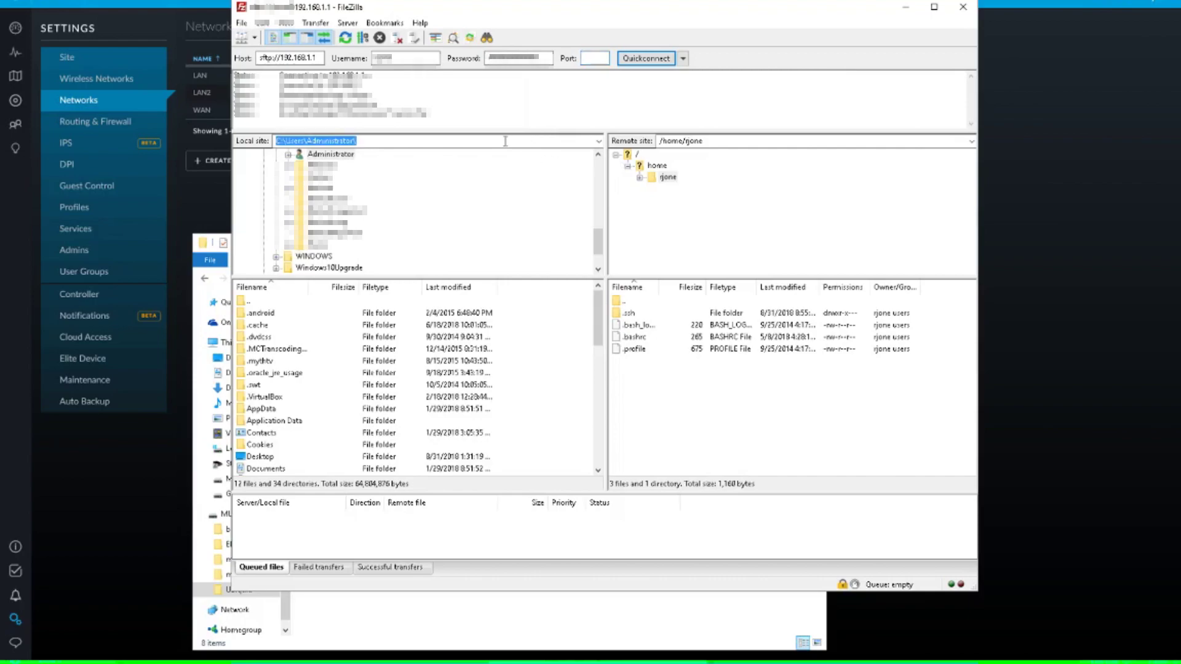
text(F:\Ubiquiti\eap_proxy-master\)
key(Return)
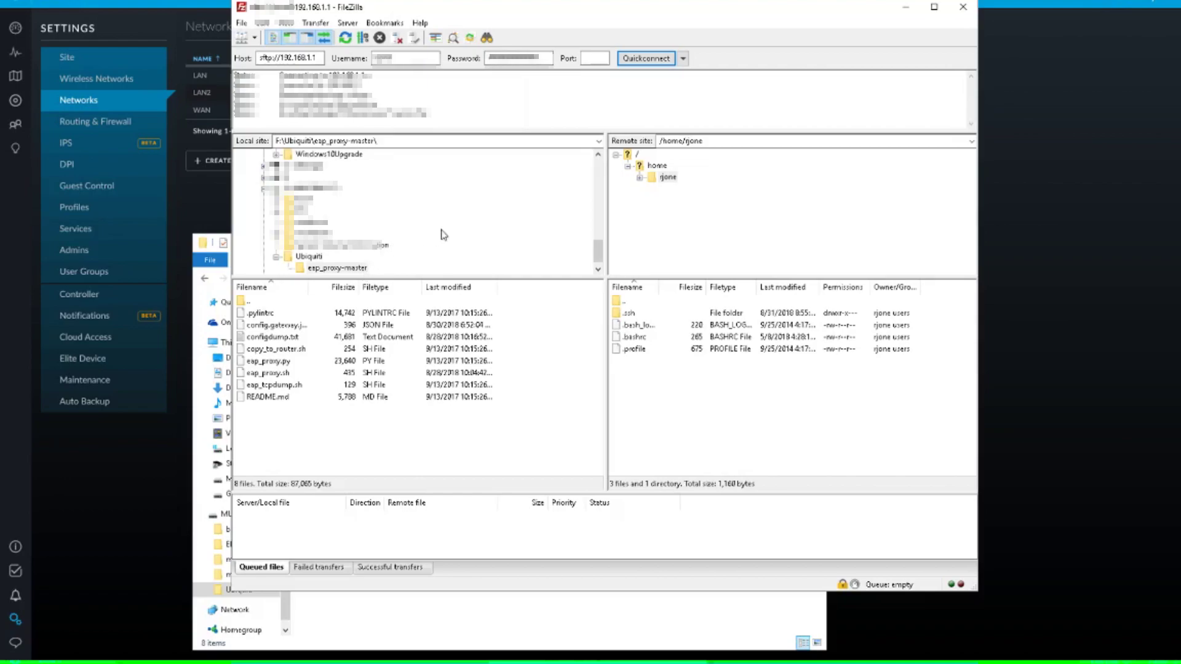
triple_click(705, 143)
text(/config/scripts/post-config.d)
key(Return)
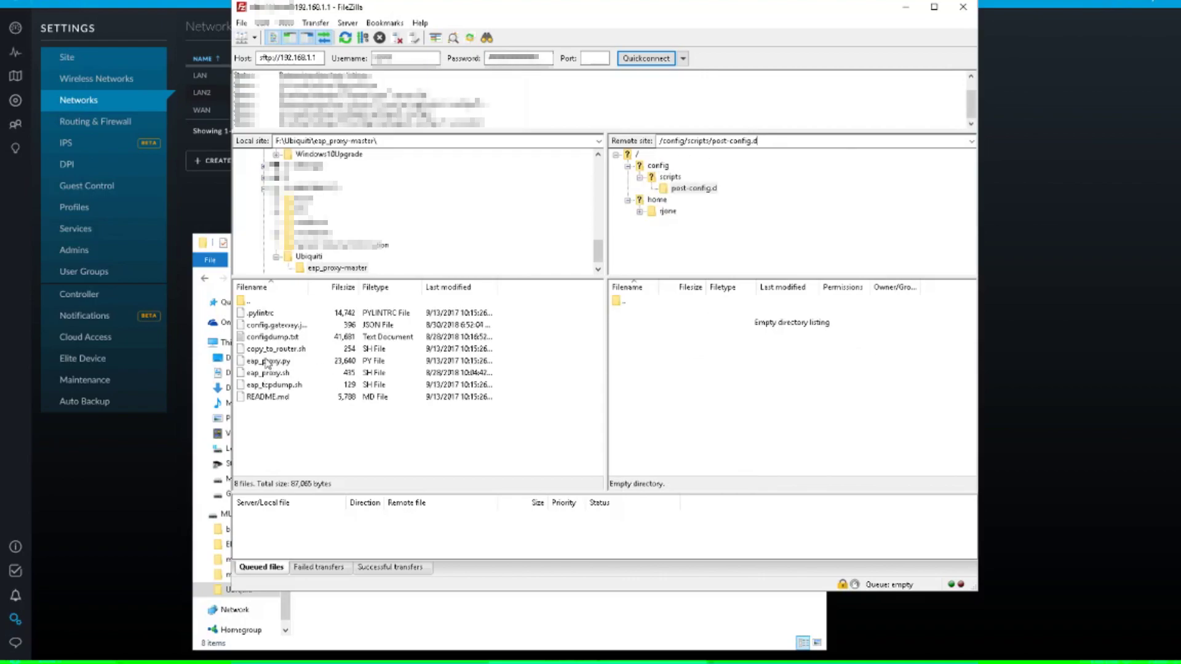
click(268, 361)
shift+click(267, 373)
drag(268, 372, 729, 350)
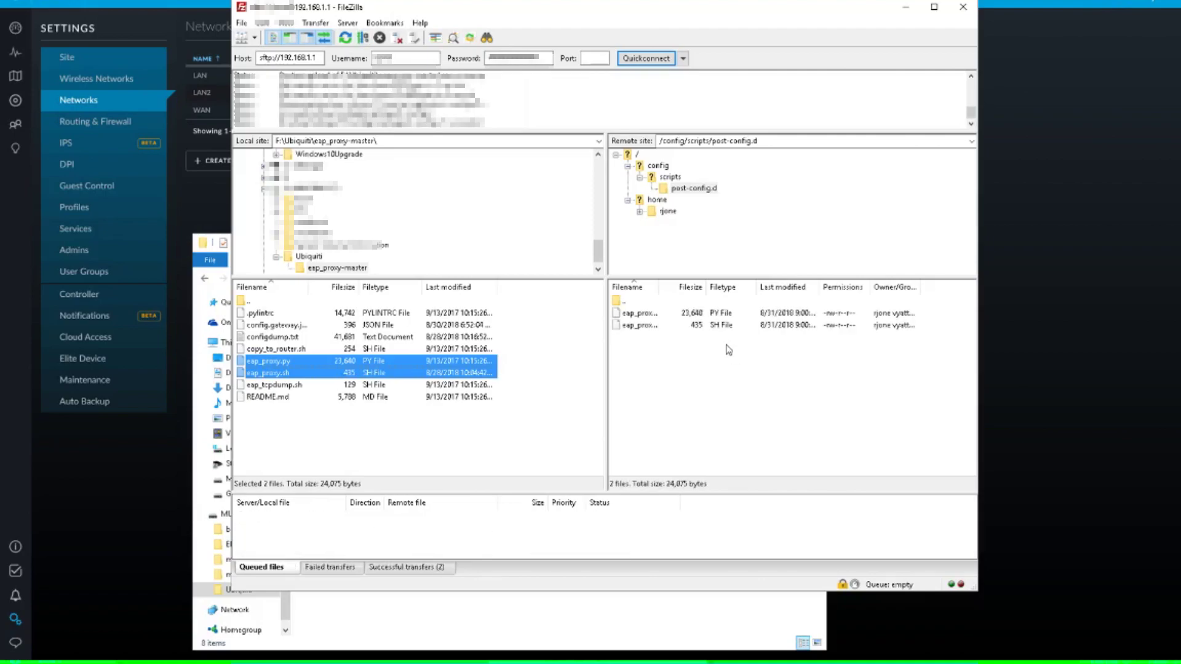
click(575, 653)
SSH into 192.168.1.1 with PuTTY, log in, and clear a half-typed sudo mv command.
text(192.1)
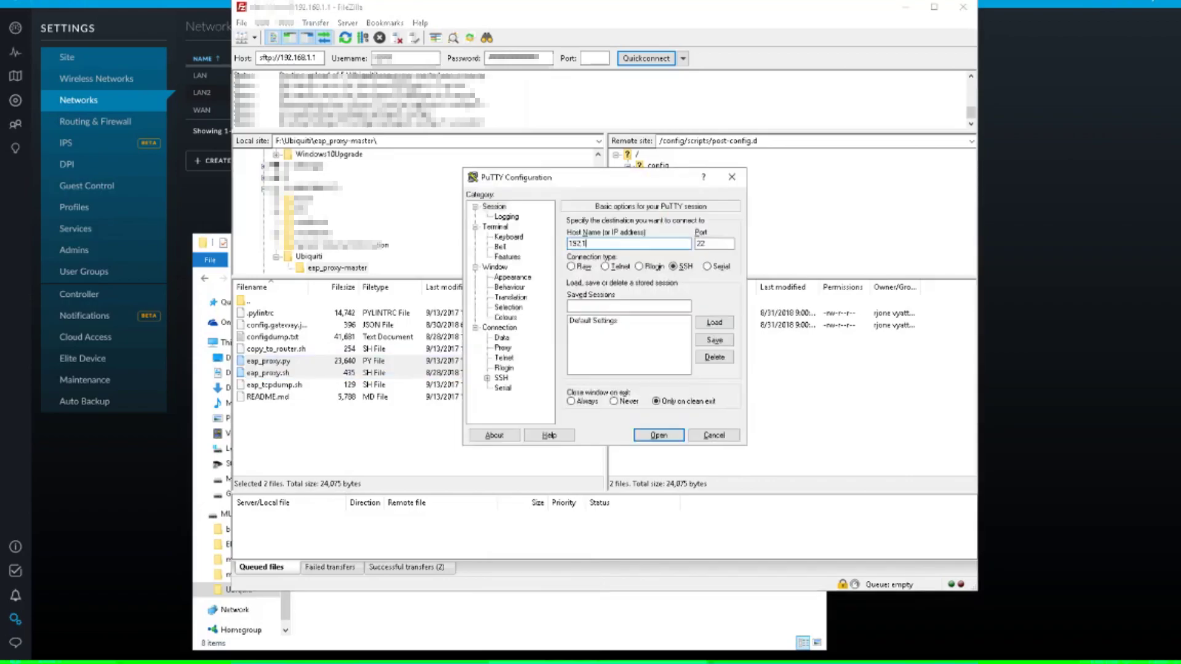
text(68.1.1)
key(Return)
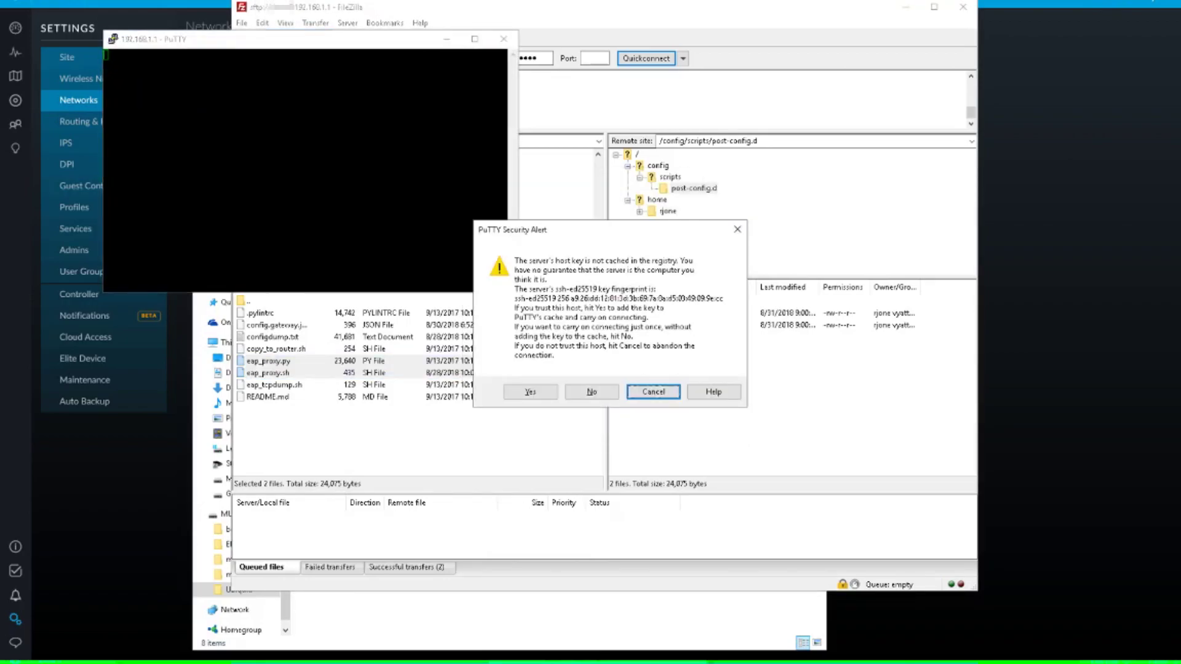
key(n)
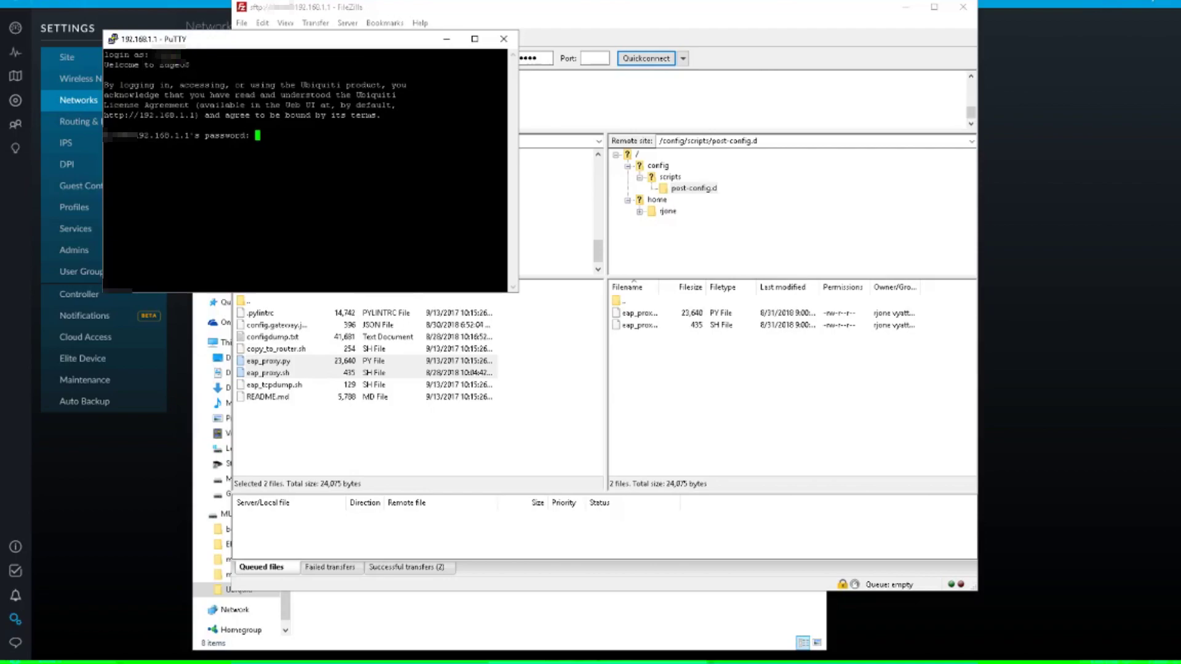
key(Return)
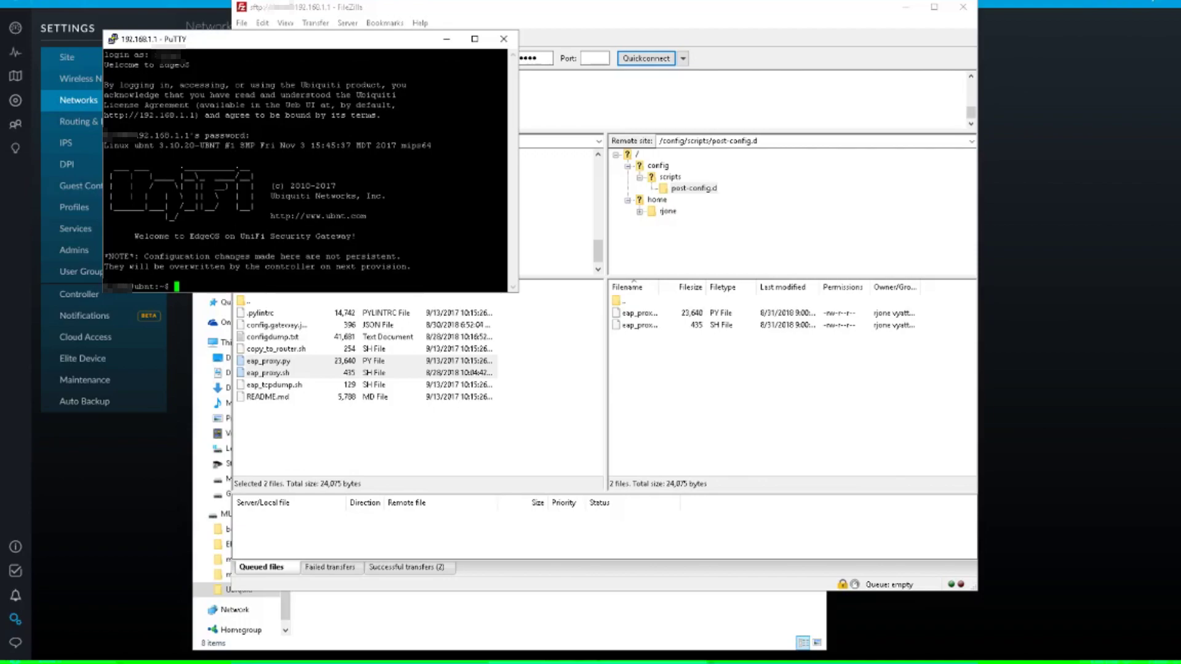
text(sudo mv /config/scripts/post-config)
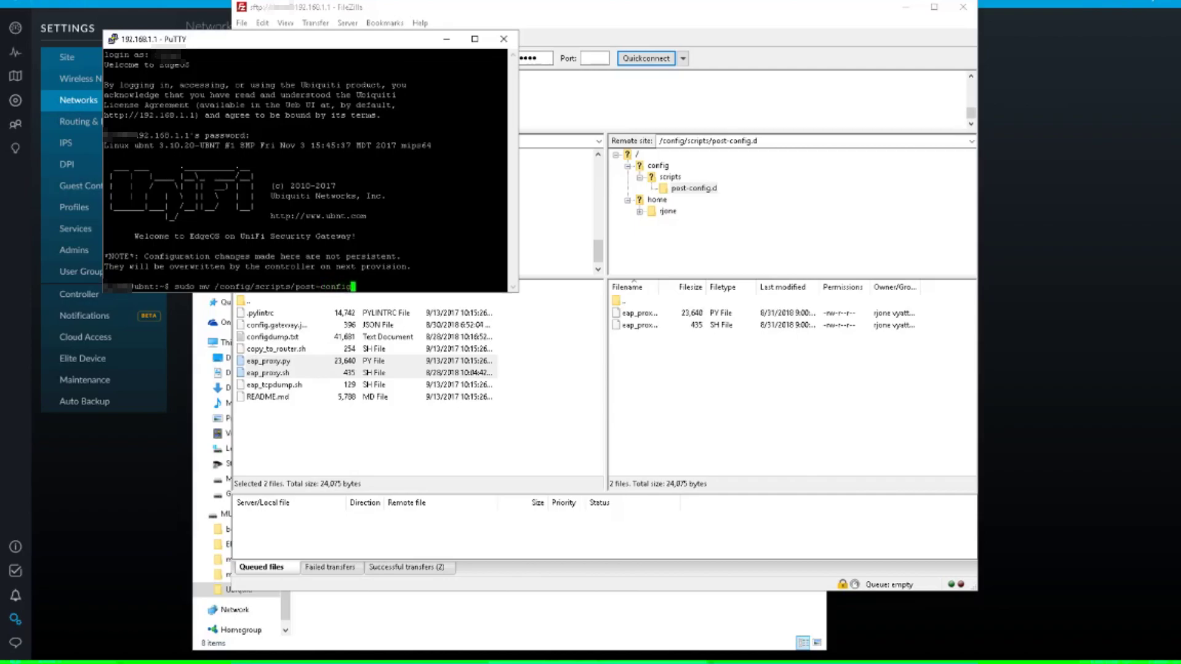
text(.d/eap_proxy.py)
key(BackSpace)
key(BackSpace)
key(BackSpace)
key(BackSpace)
key(BackSpace)
key(BackSpace)
key(BackSpace)
key(BackSpace)
key(BackSpace)
key(BackSpace)
key(BackSpace)
key(BackSpace)
key(BackSpace)
key(BackSpace)
key(BackSpace)
key(BackSpace)
key(BackSpace)
key(BackSpace)
key(BackSpace)
key(BackSpace)
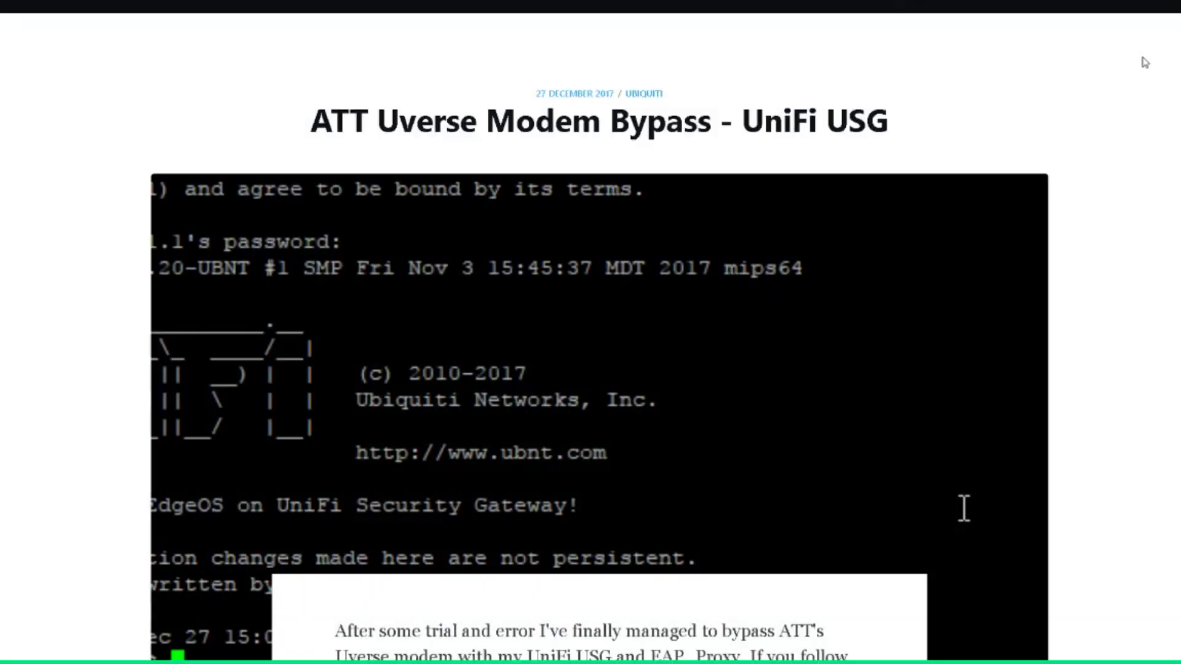
Copy the blog's mv command for eap_proxy.py into /config/scripts and run it in the USG shell.
scroll(965, 506, down, 10)
scroll(590, 333, down, 10)
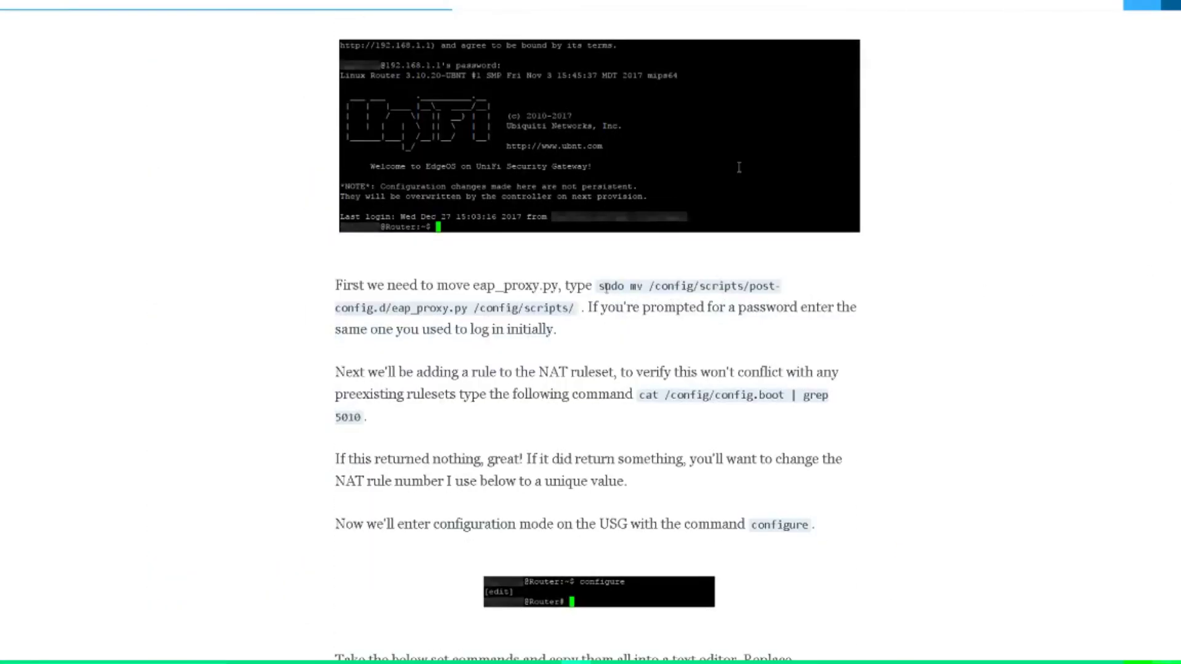
drag(600, 286, 574, 307)
right_click(541, 303)
click(563, 312)
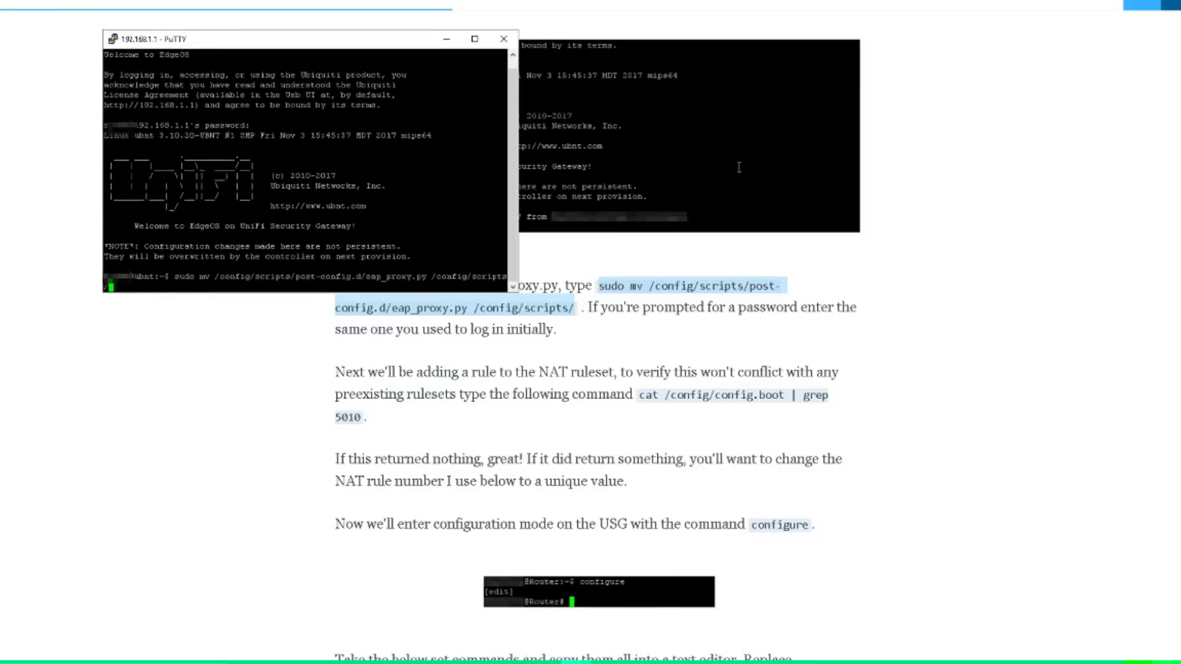
key(Return)
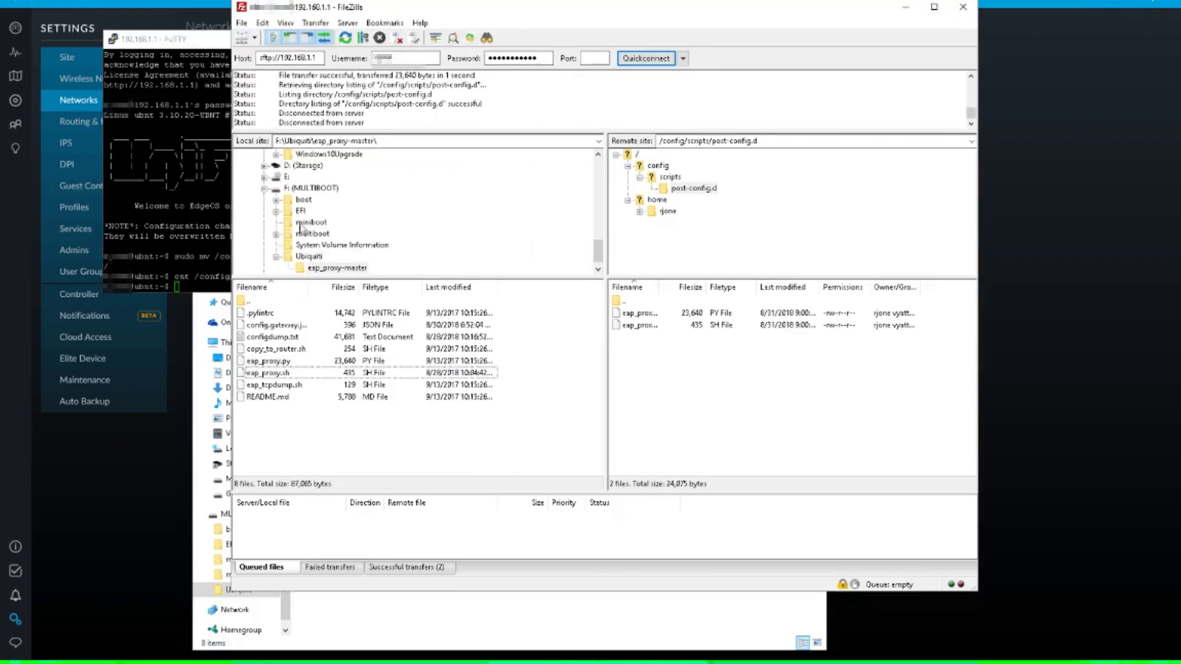
Locate config.gateway.json on the MULTIBOOT F: drive.
click(300, 188)
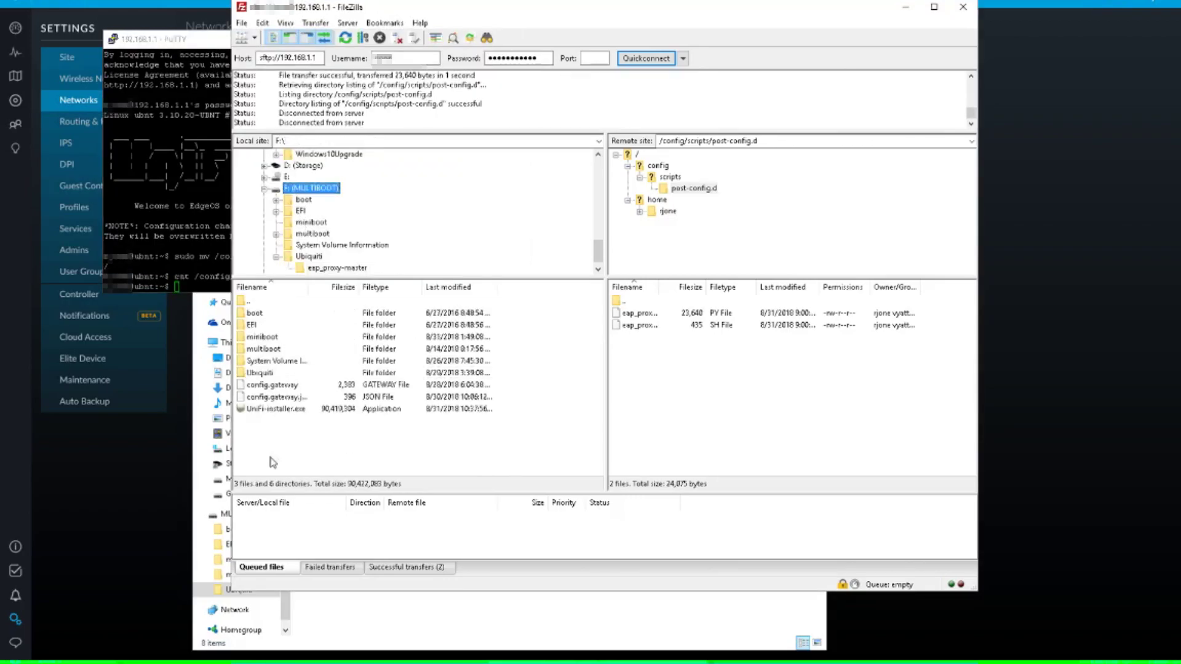
click(283, 398)
right_click(343, 398)
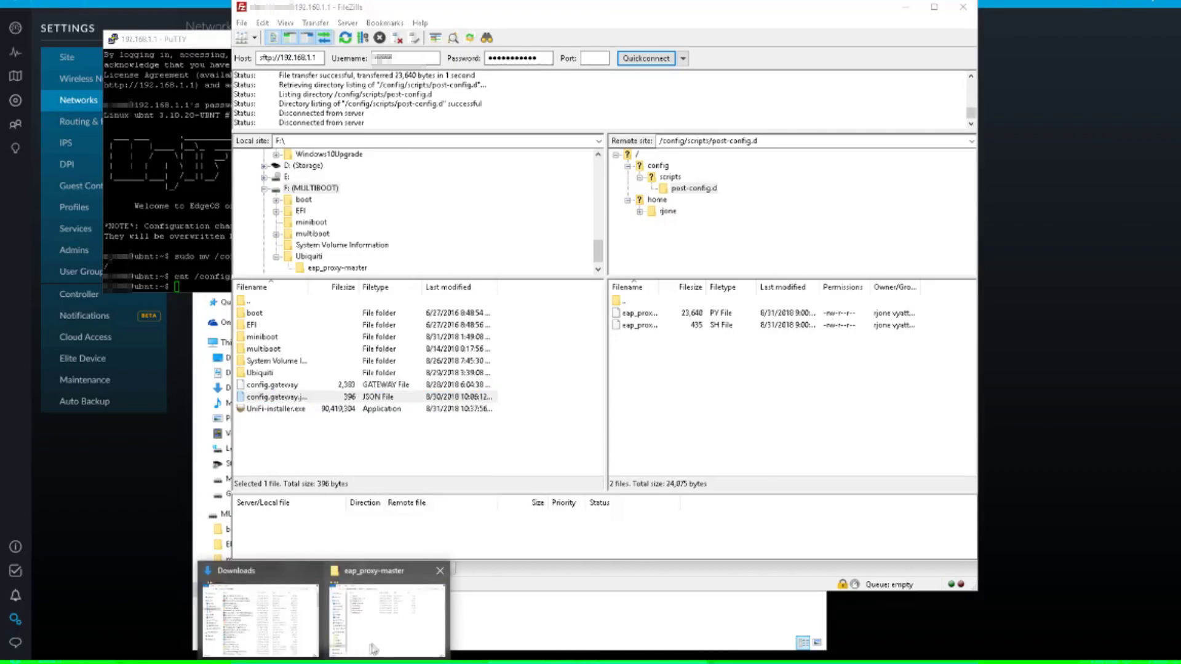
click(388, 639)
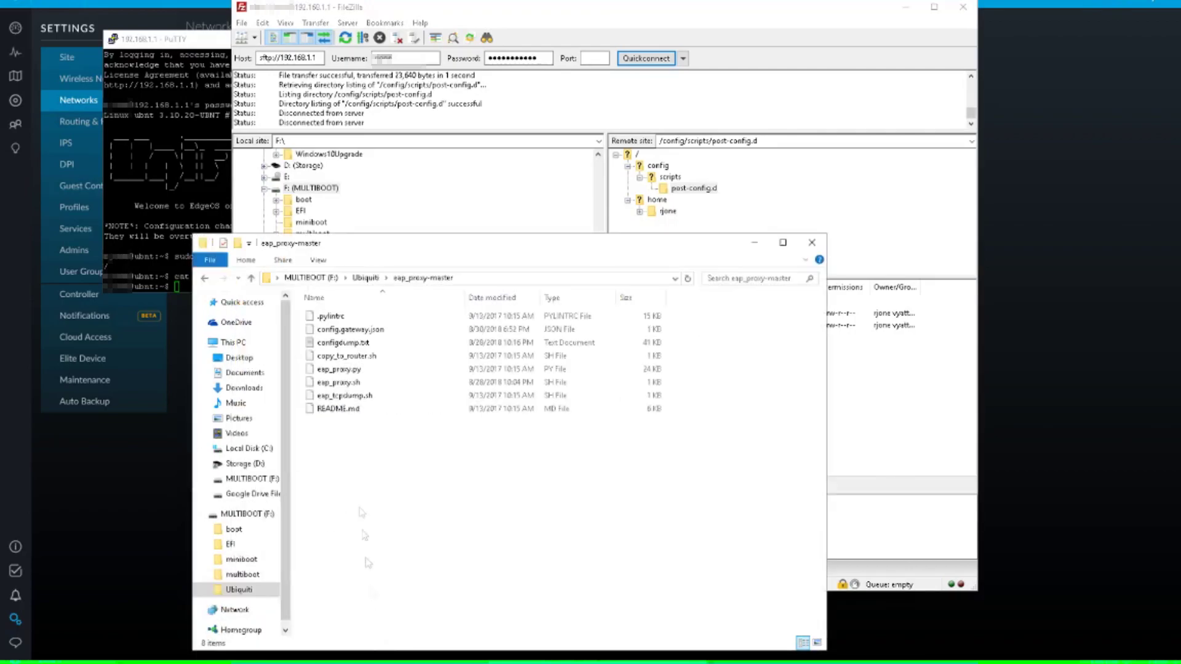
click(327, 335)
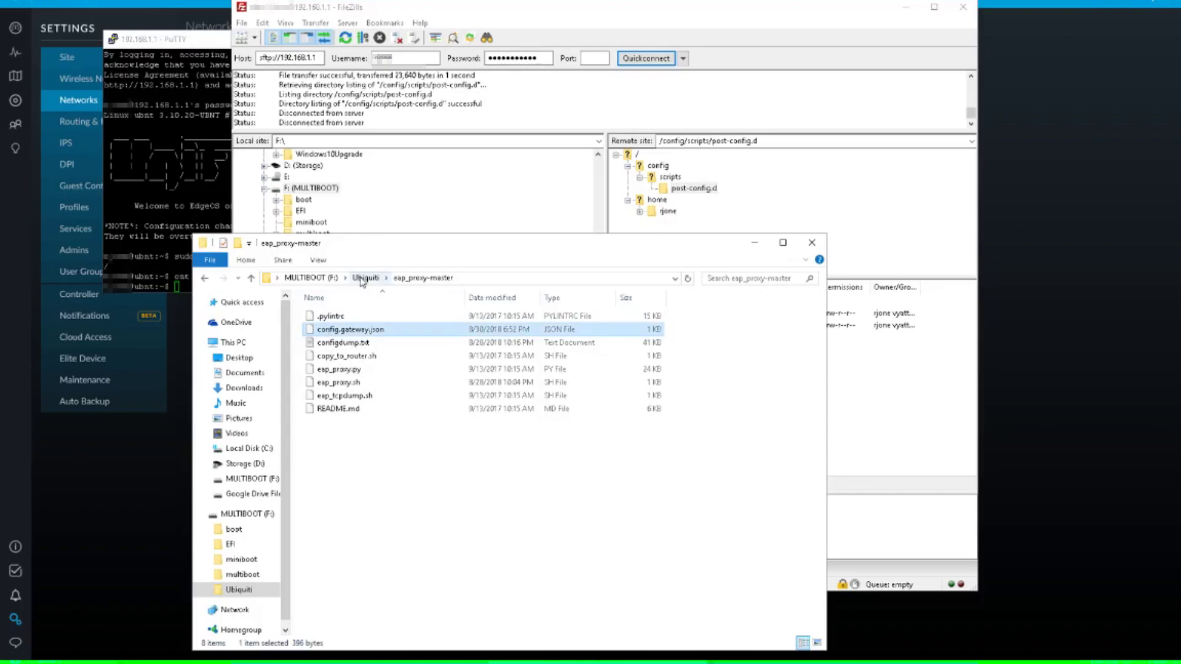
click(367, 277)
click(310, 278)
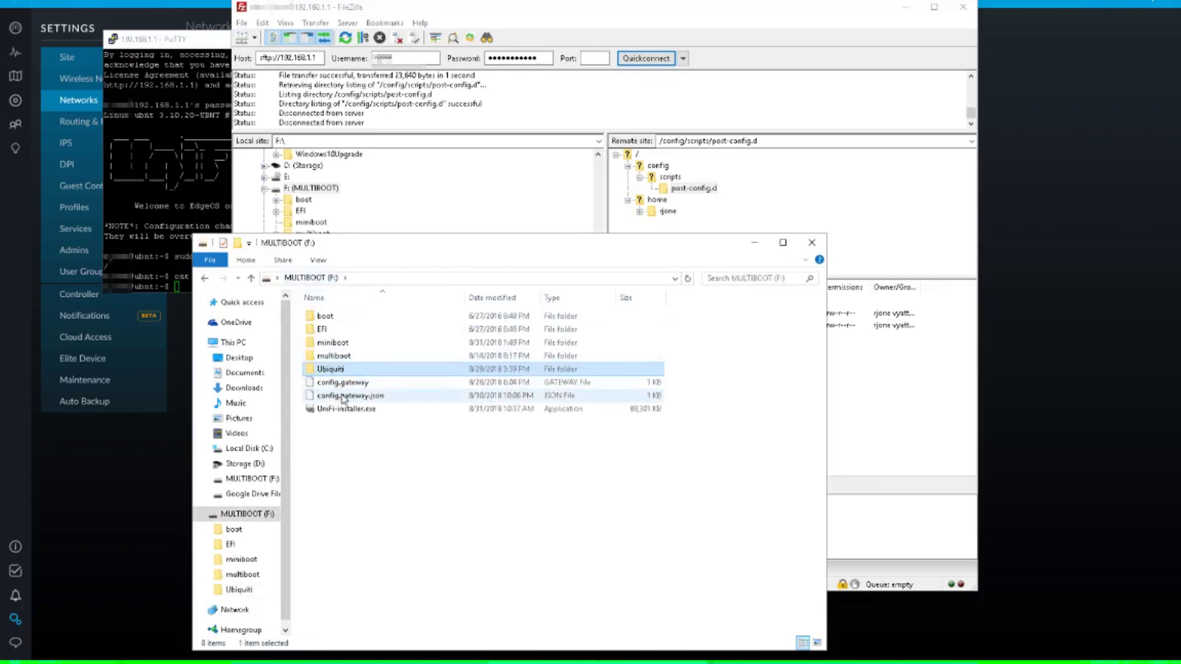
click(342, 397)
right_click(342, 398)
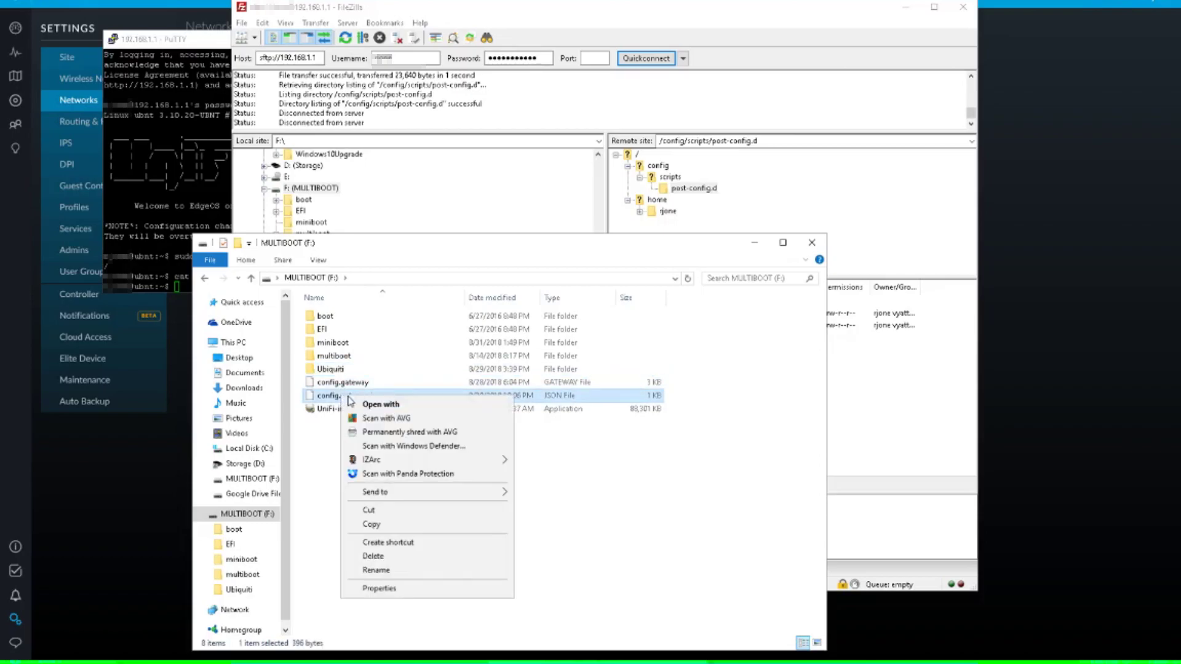
click(357, 403)
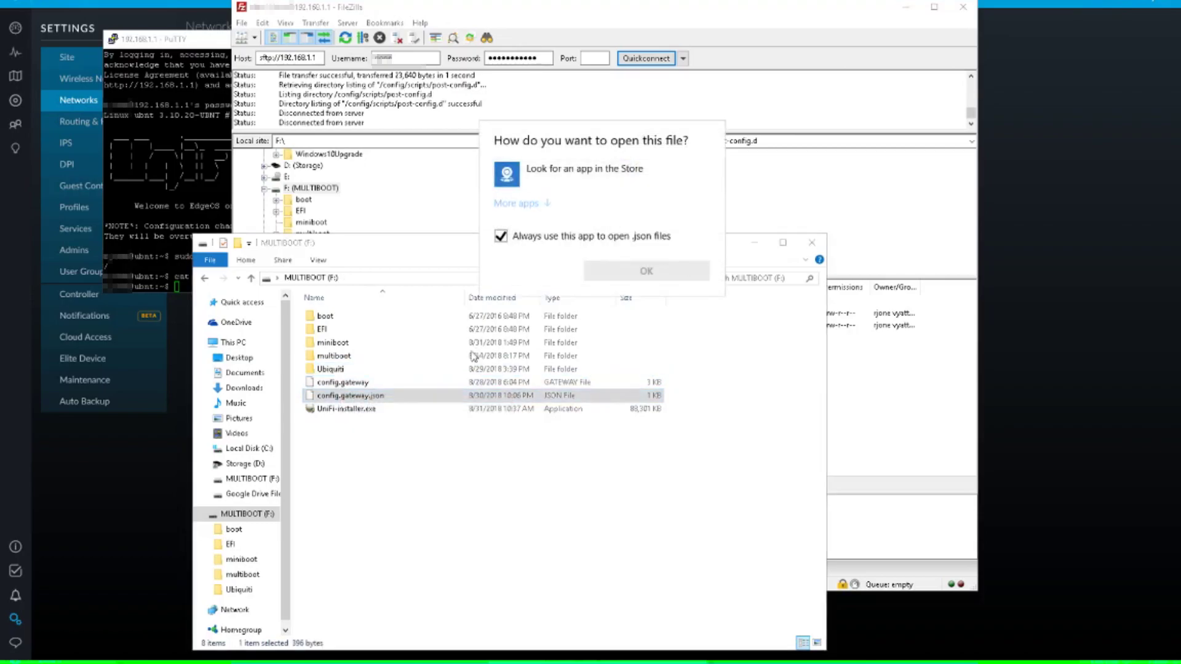
key(Escape)
Open config.gateway.json in Notepad to check its JSON, then close Notepad.
key(super)
key(Return)
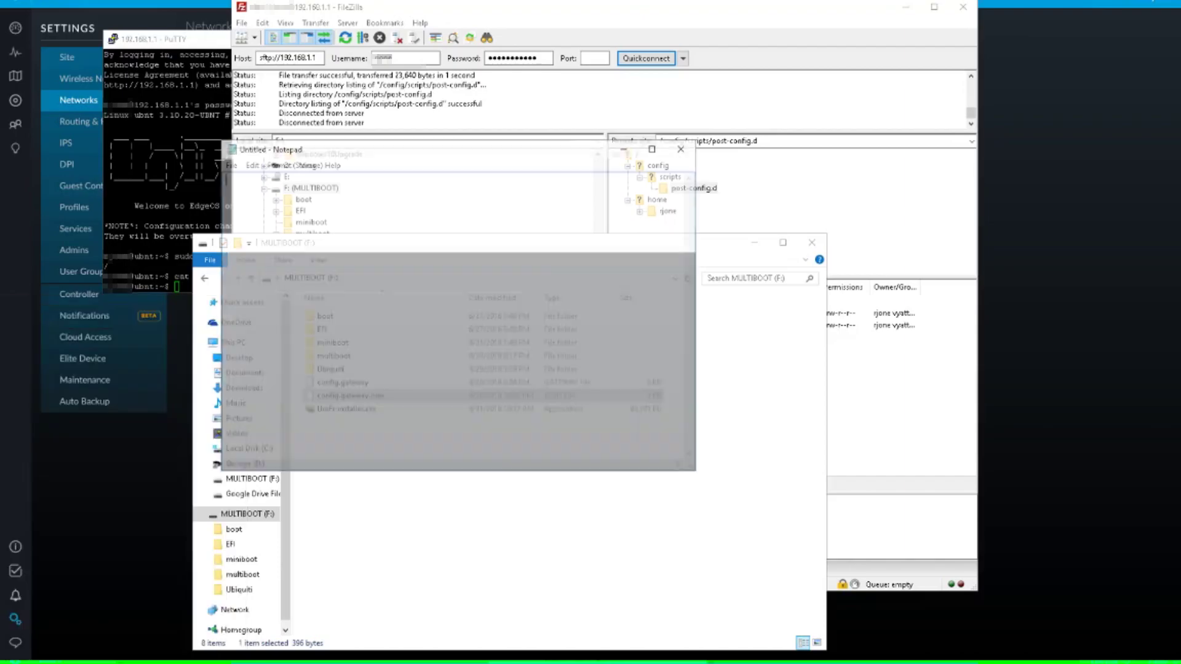
click(495, 499)
drag(418, 395, 354, 212)
click(397, 156)
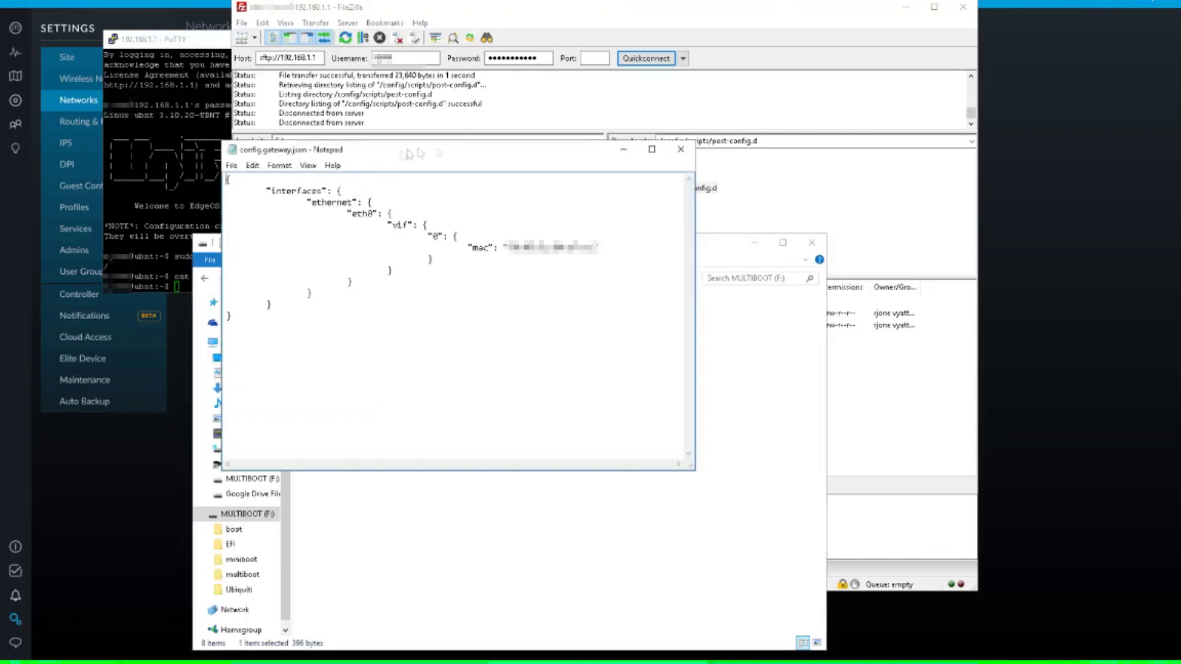
click(683, 150)
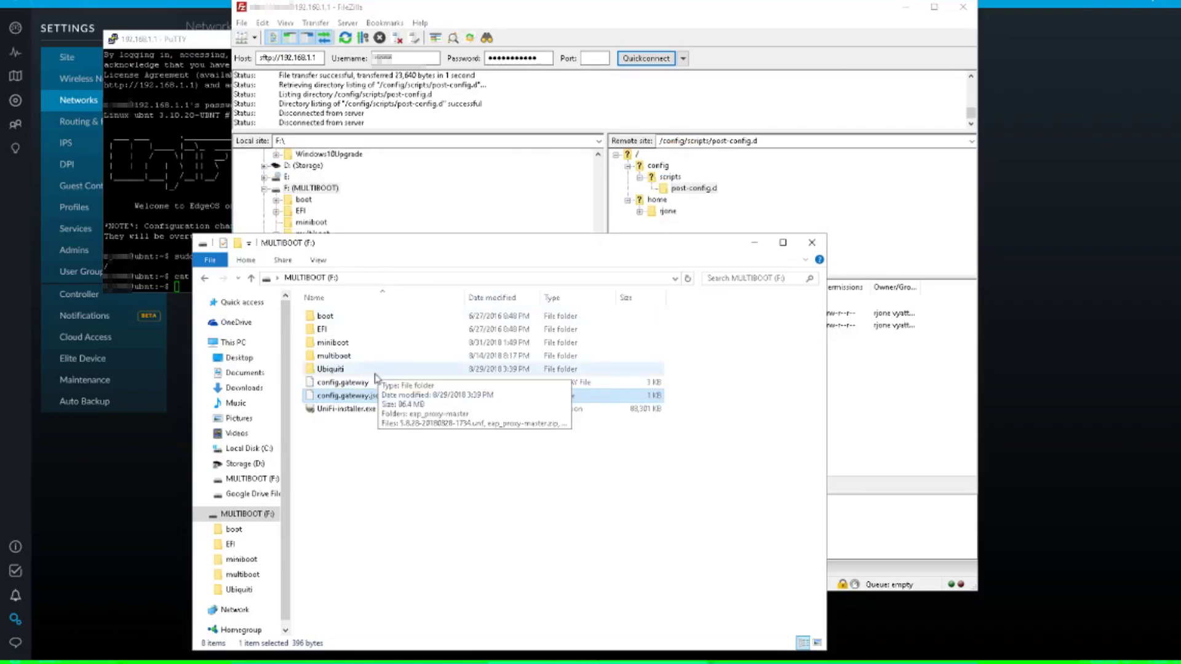
Copy config.gateway.json and go to the C:\Users\Administrator folder.
right_click(362, 397)
click(394, 530)
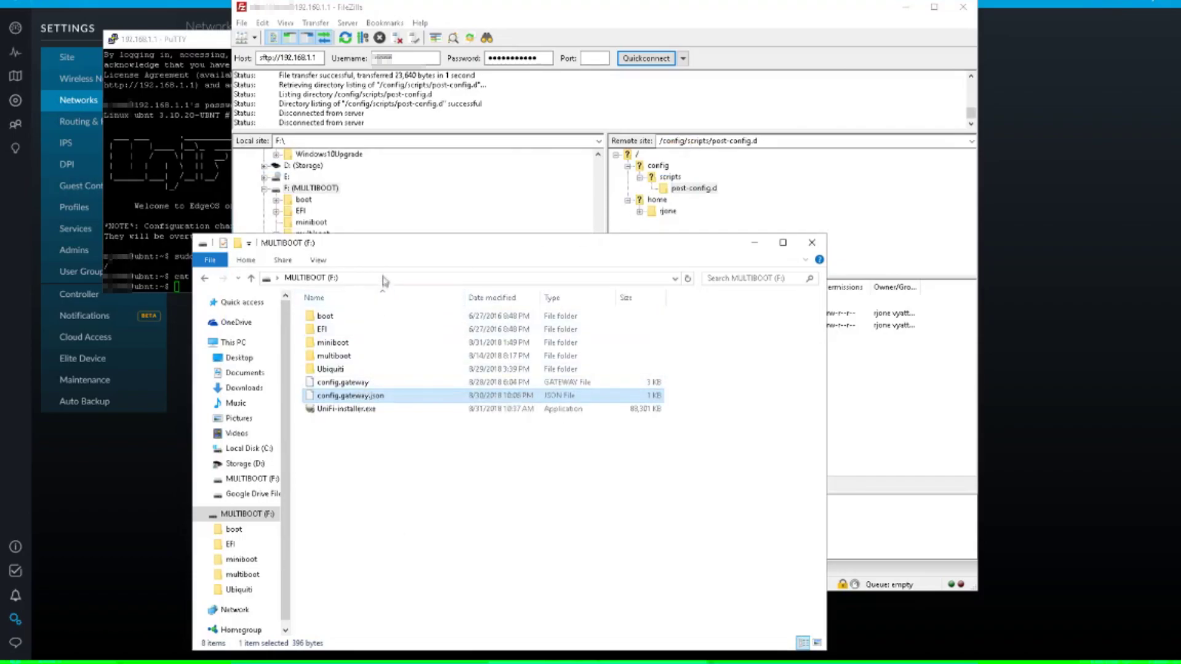
click(381, 277)
text(c)
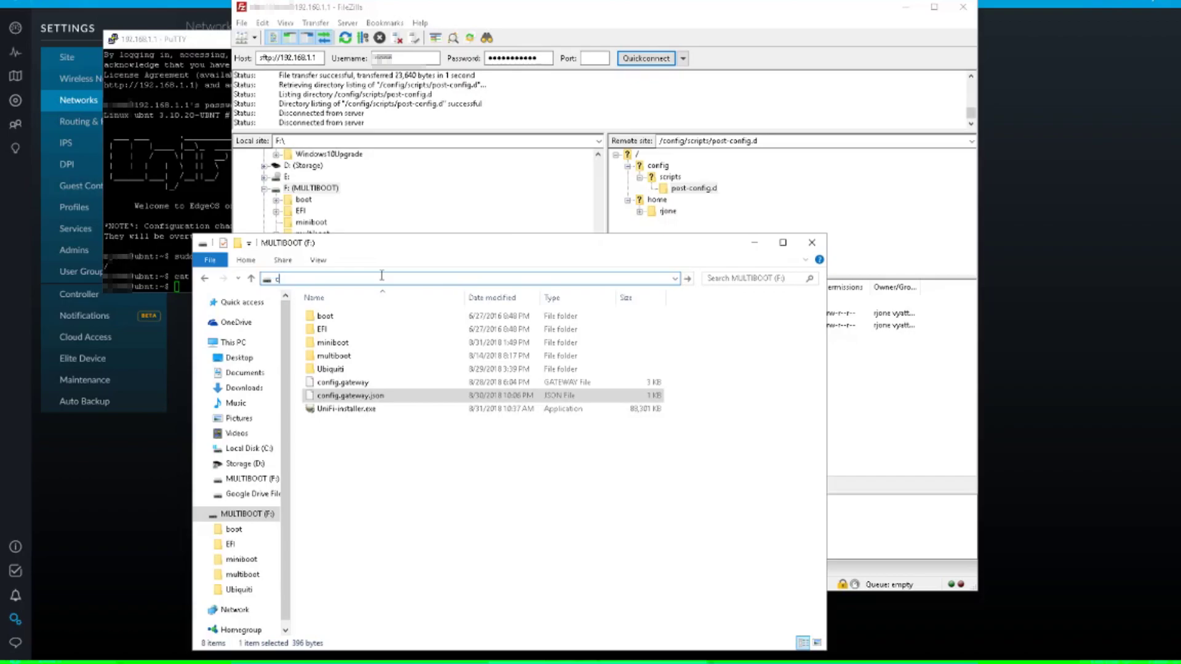
text(:\users)
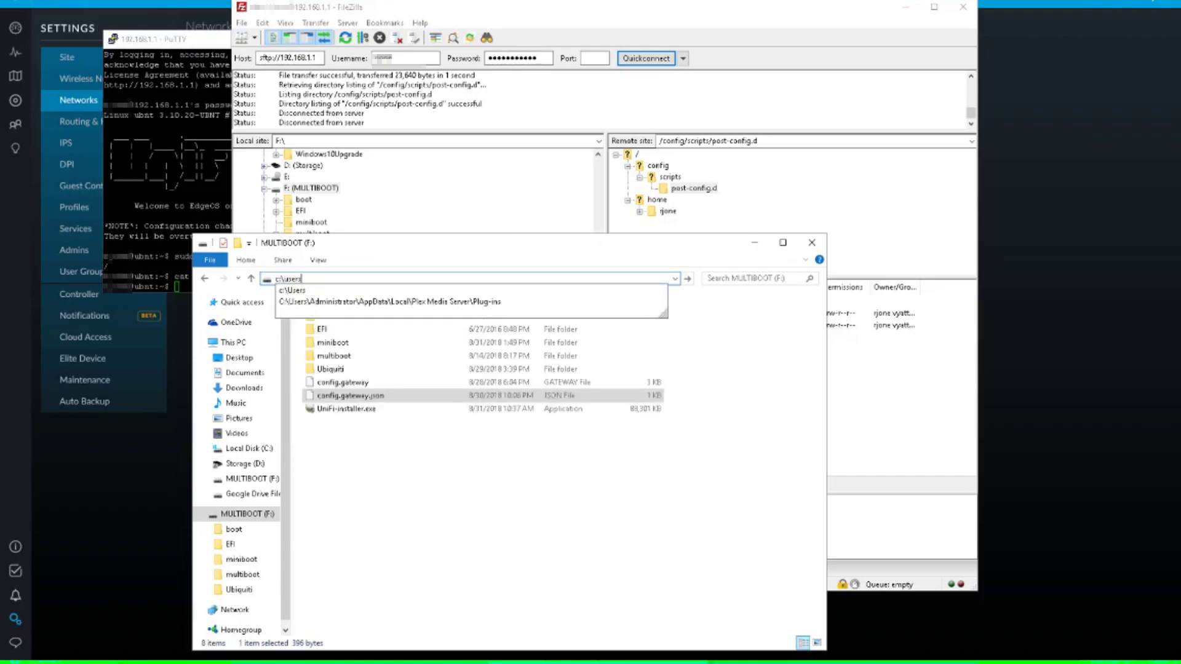
text(\Administra)
key(Down)
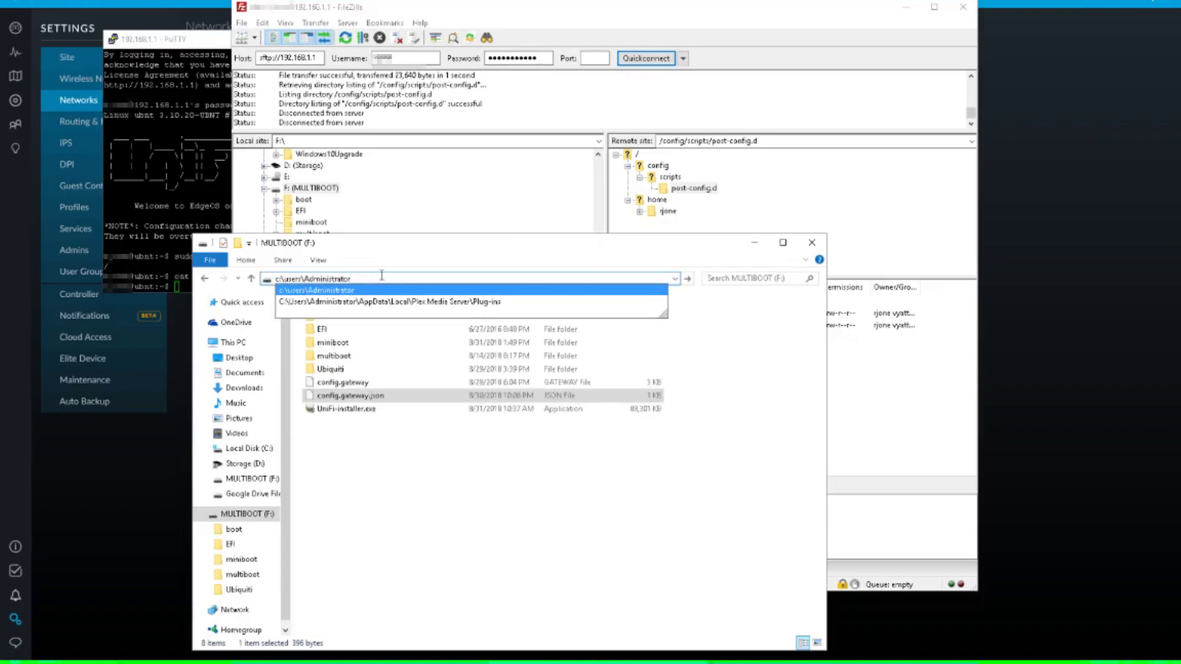
key(Return)
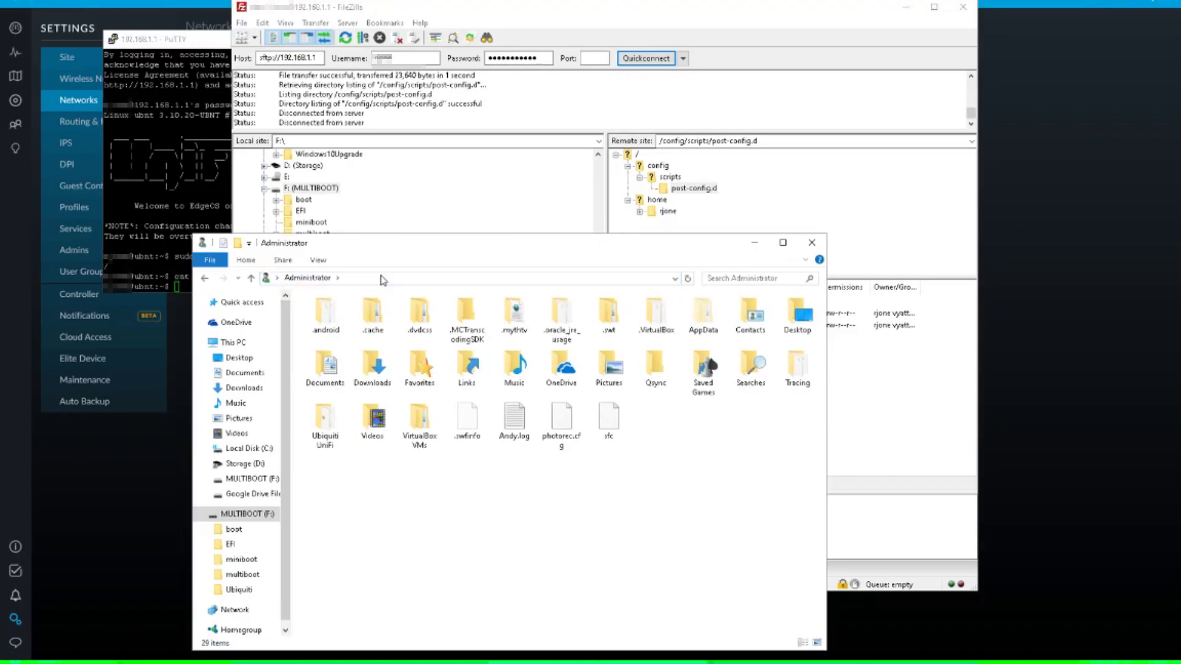
Paste config.gateway.json into Ubiquiti UniFi\data\sites\default and close the folder window.
double_click(325, 424)
click(324, 332)
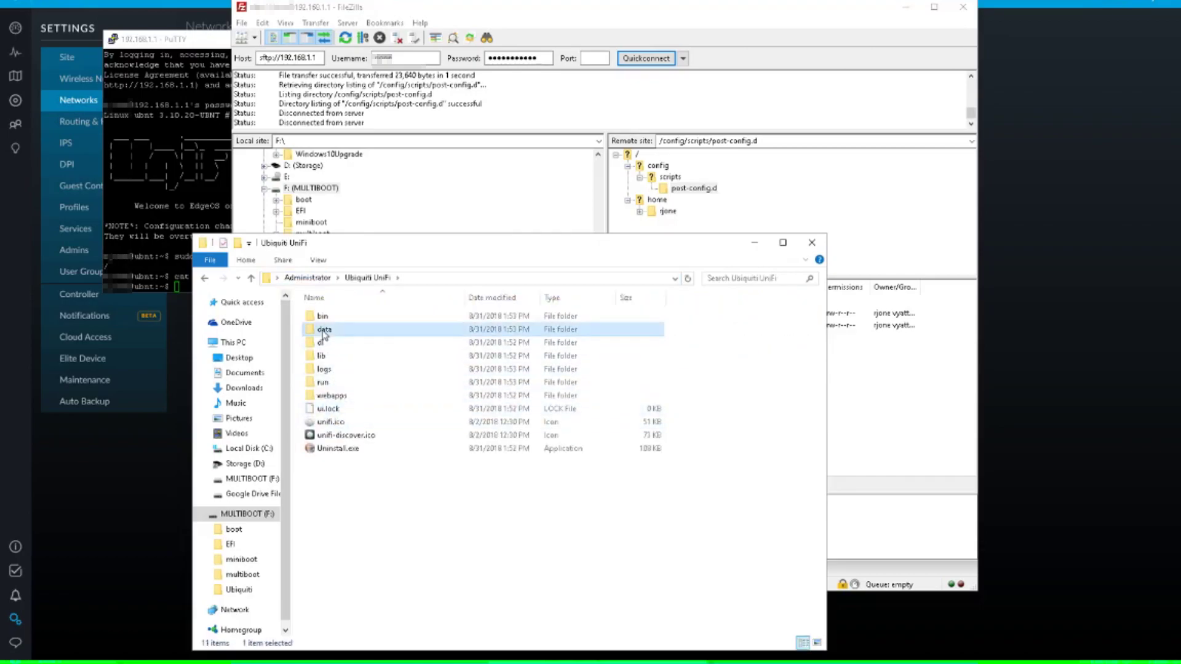
double_click(324, 330)
double_click(324, 316)
double_click(326, 316)
right_click(363, 369)
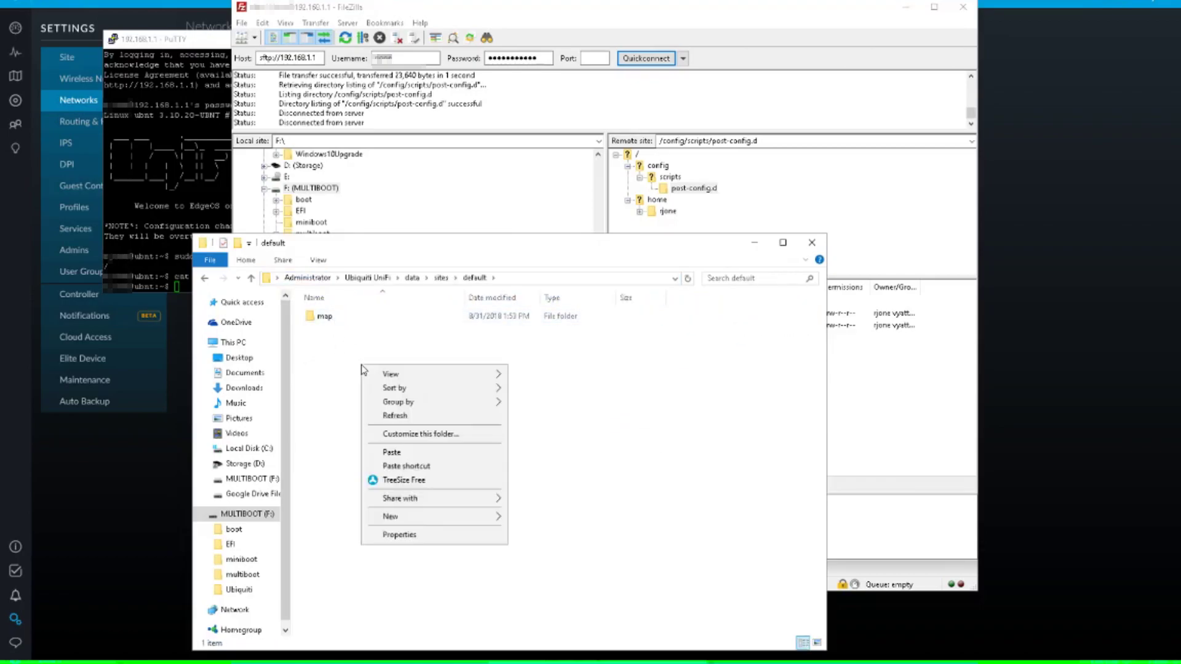
click(390, 452)
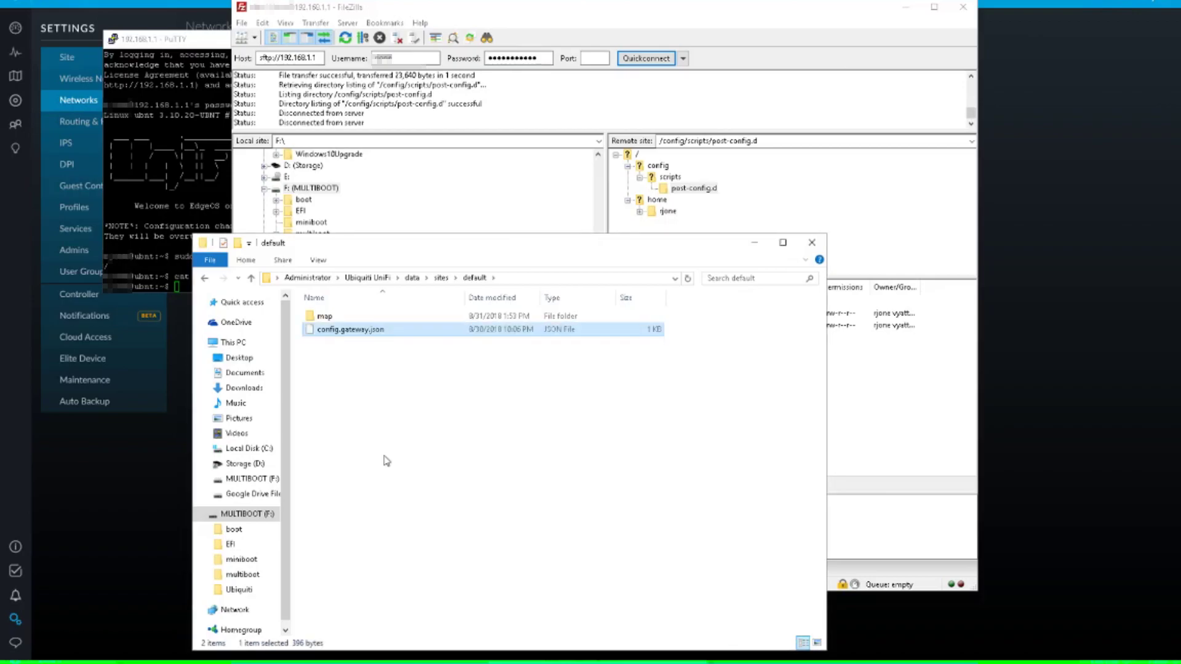
click(812, 242)
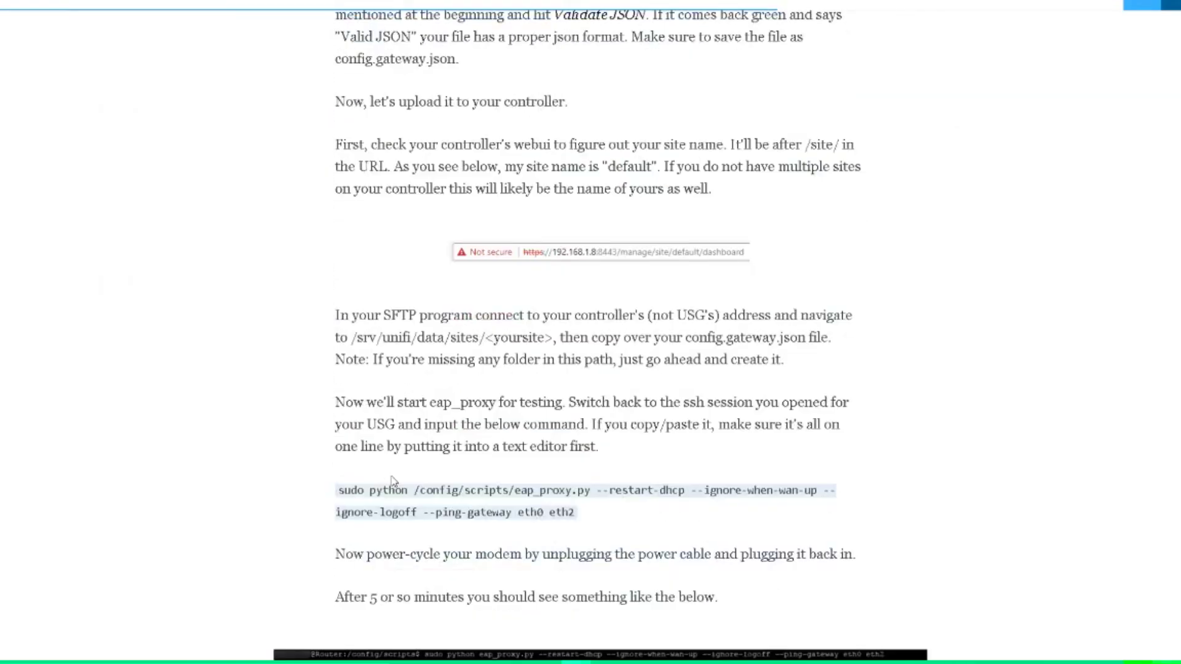
Copy the blog's sudo python /config/scripts/eap_proxy.py command and start it on the USG.
drag(575, 510, 343, 490)
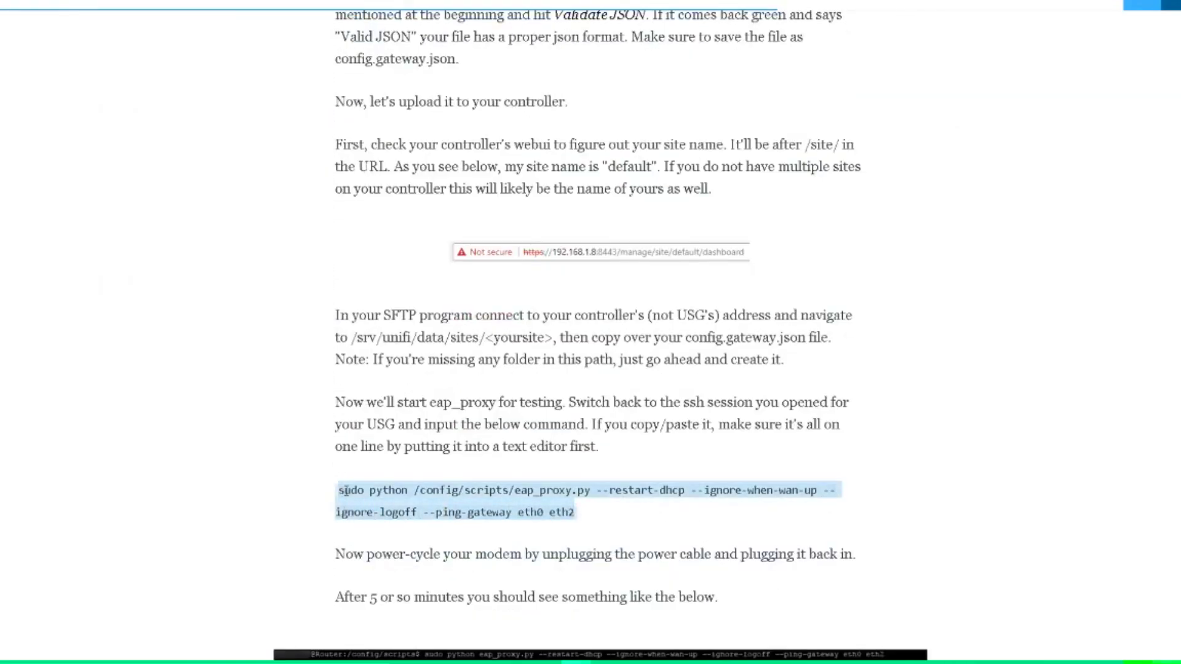
right_click(345, 490)
click(368, 499)
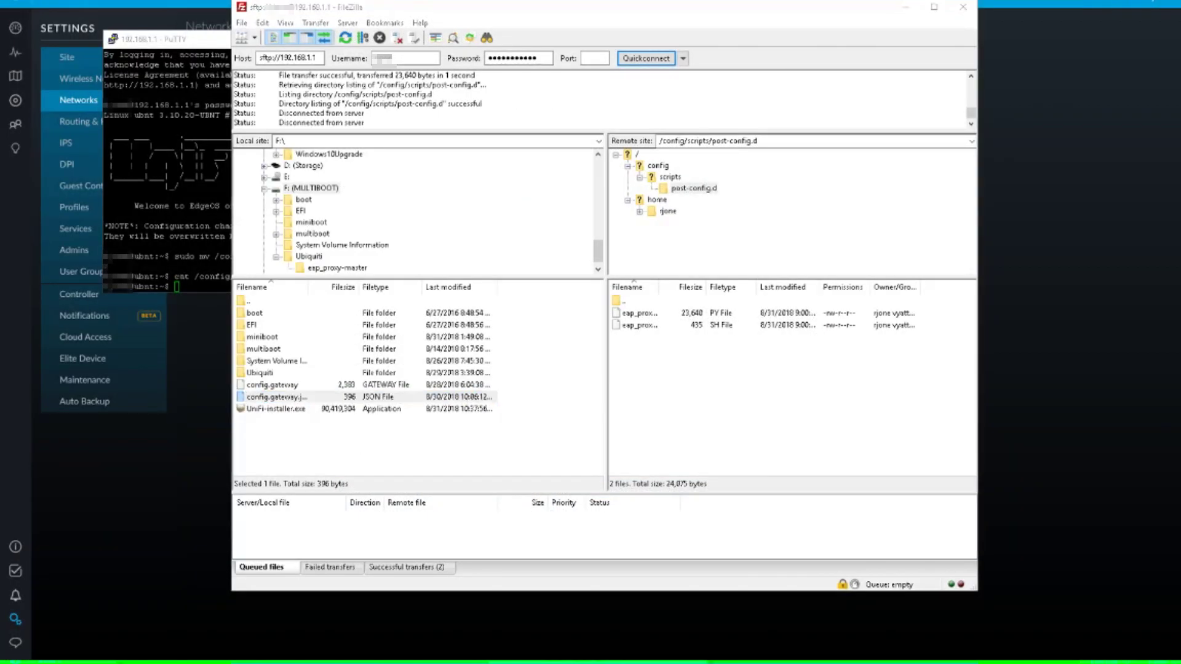
key(alt+Tab)
key(shift+Insert)
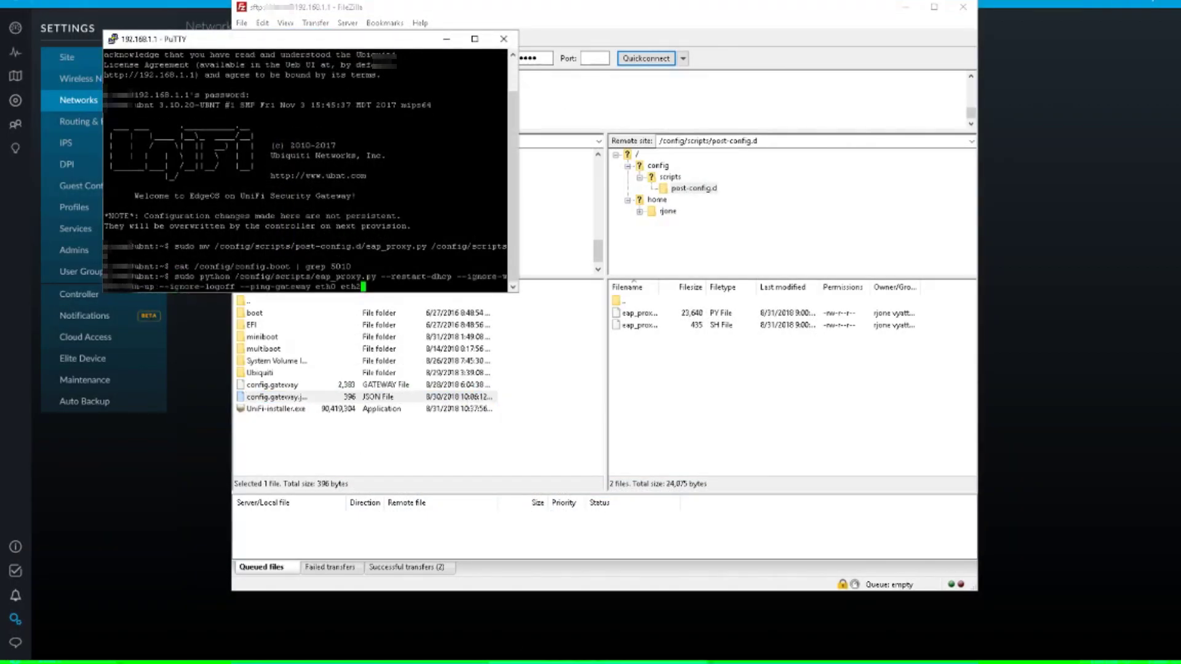
key(Return)
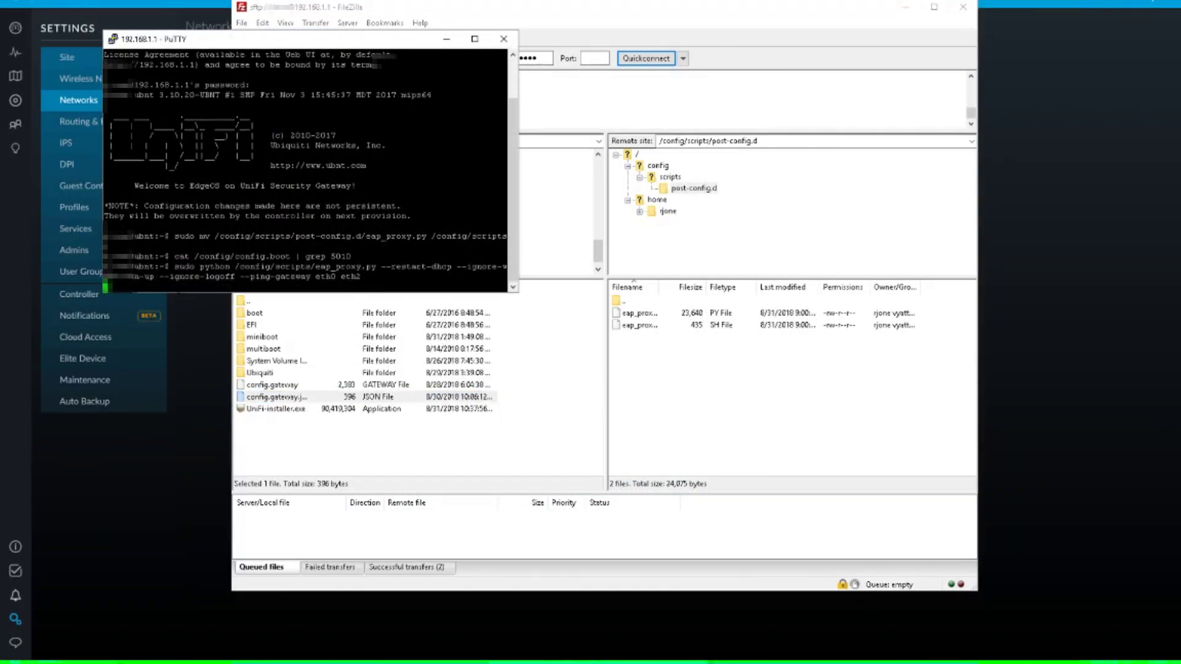
Enlarge the terminal and stop eap_proxy with Ctrl+C once EAPOL packets show.
drag(522, 153, 852, 153)
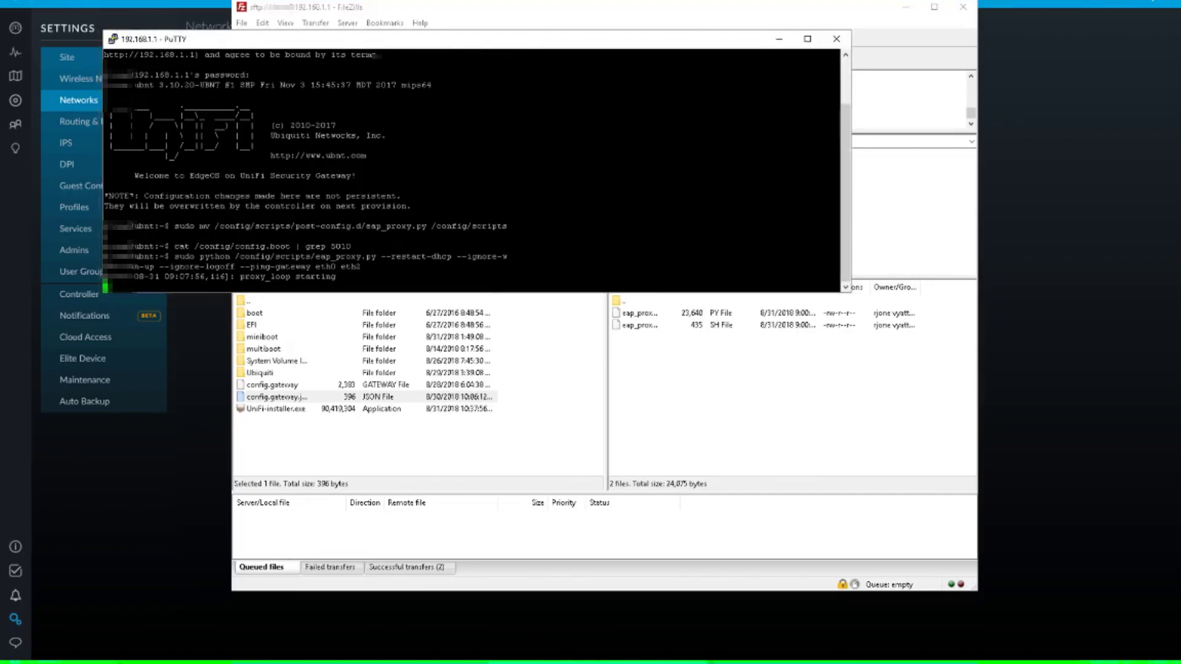
drag(788, 297, 777, 386)
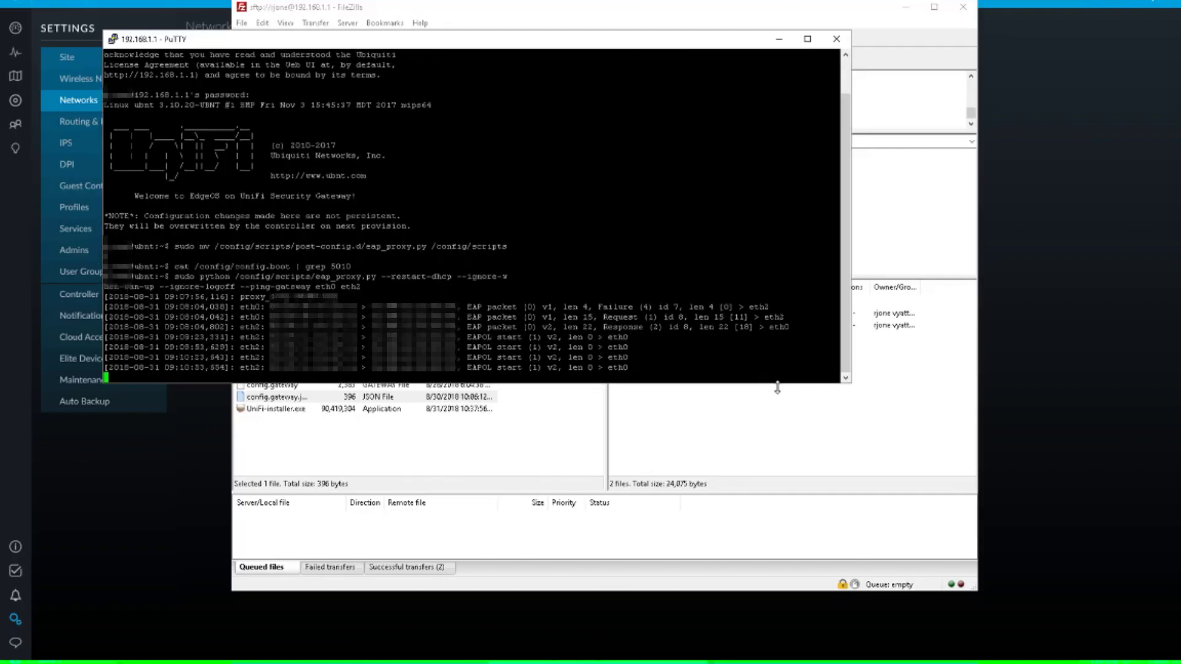
key(ctrl+c)
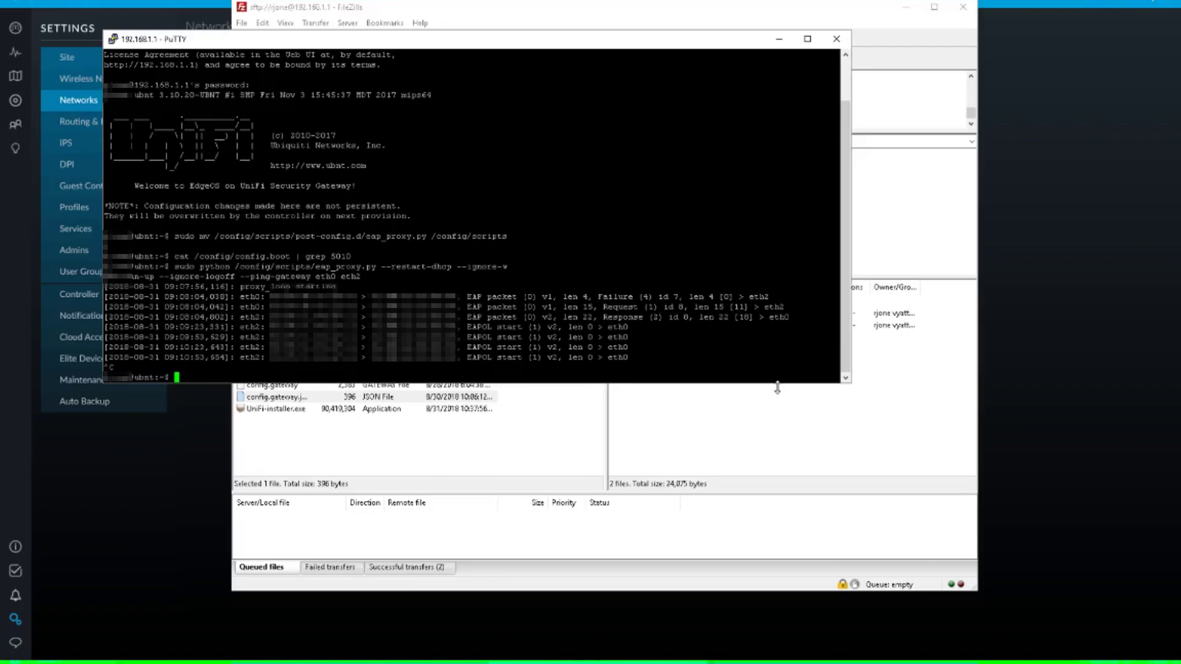
click(14, 661)
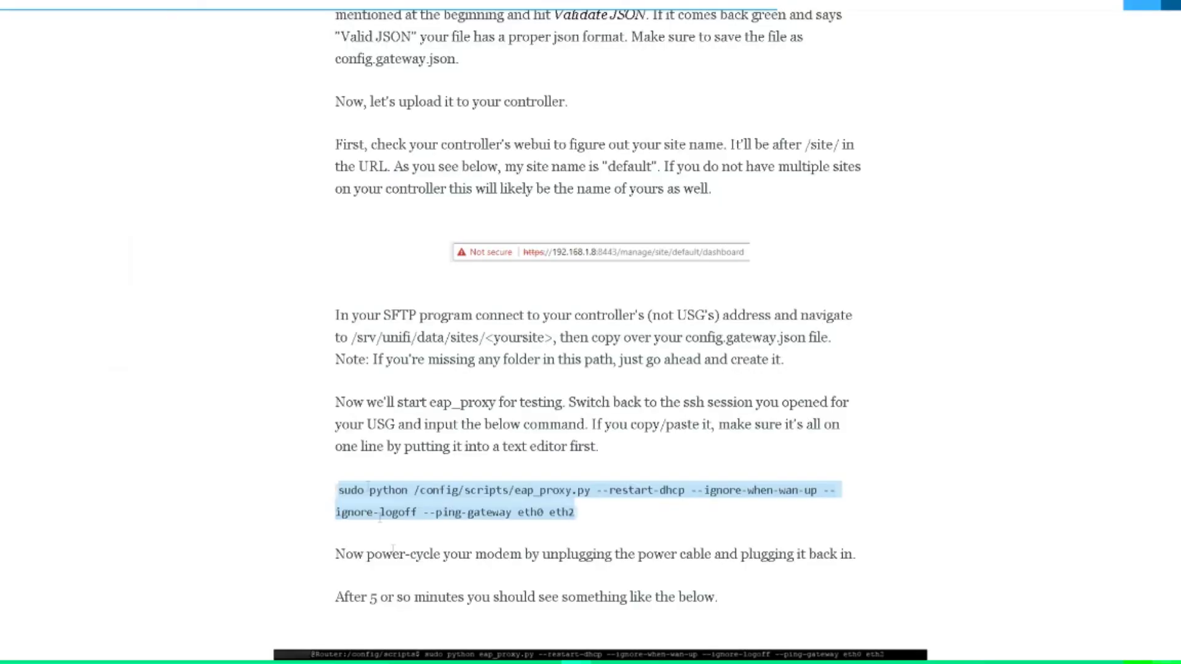
Copy the tutorial's set commands for eth0 vif 0, eth2 and NAT rule 5010 into Notepad.
scroll(347, 428, up, 15)
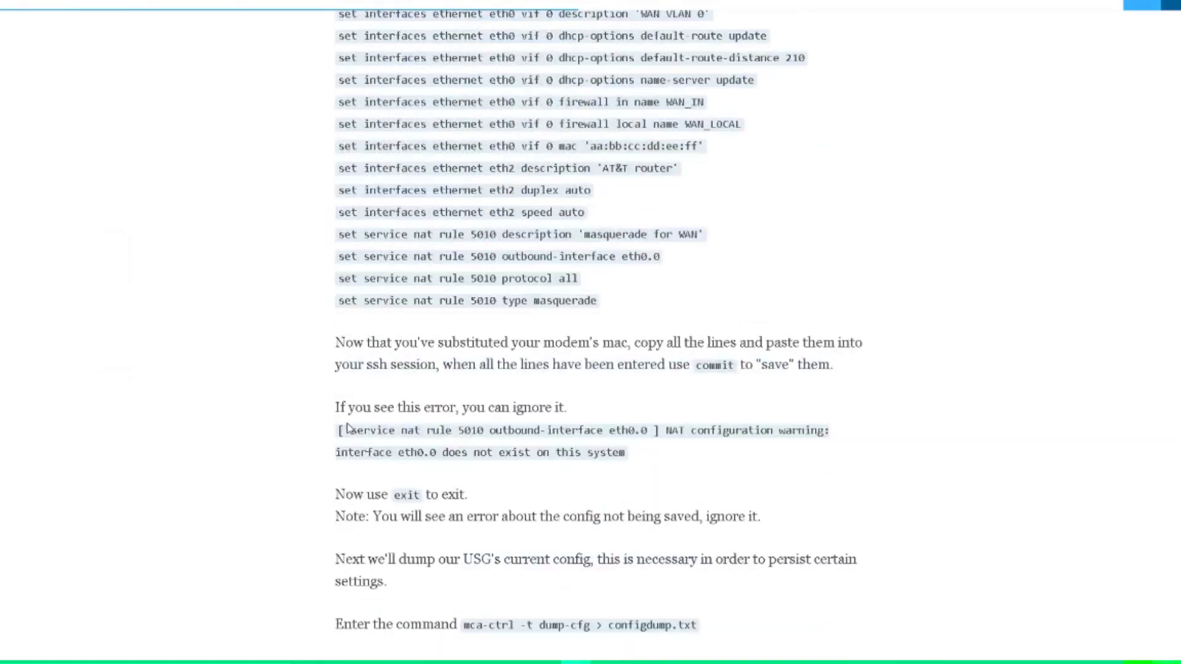
scroll(347, 428, up, 2)
drag(600, 429, 342, 118)
right_click(342, 118)
click(369, 127)
key(alt+Tab)
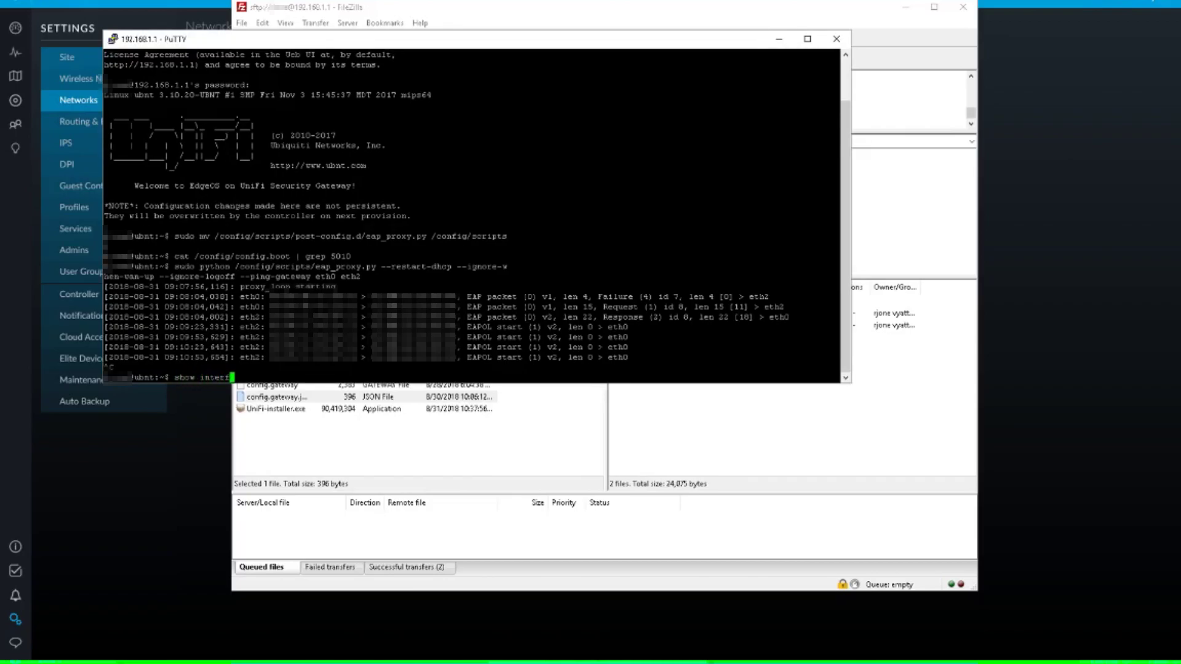
Run show interfaces, recheck config.boot for rule 5010, and enter configure mode.
key(Return)
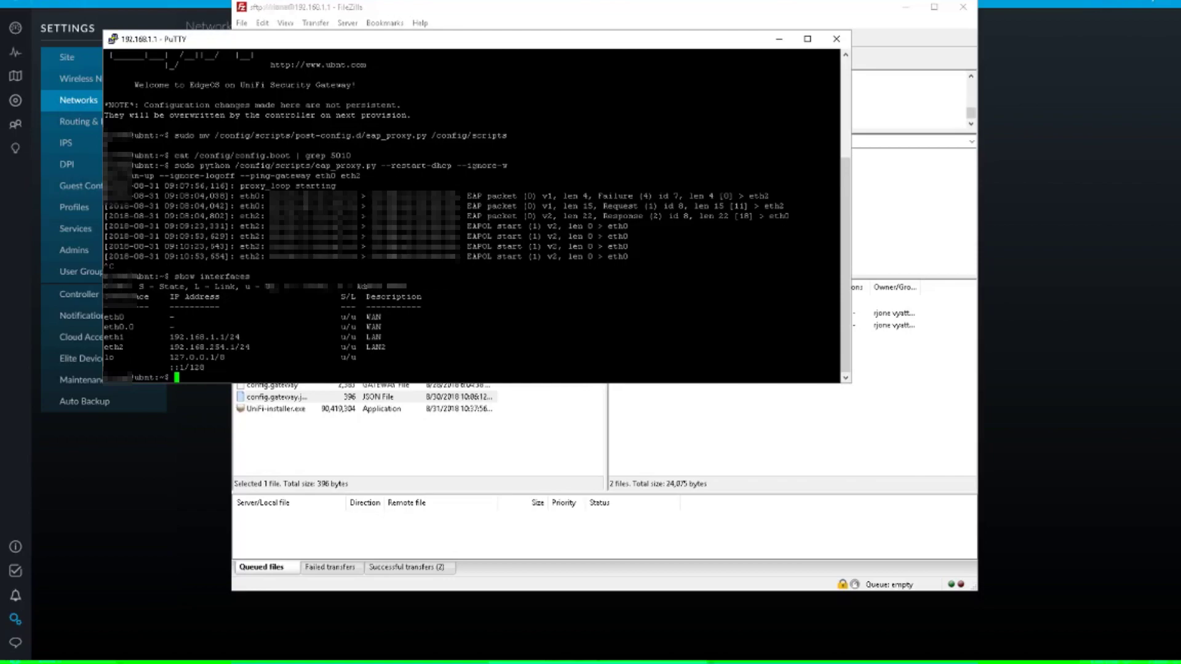
key(Up)
key(Up)
key(Up)
key(Up)
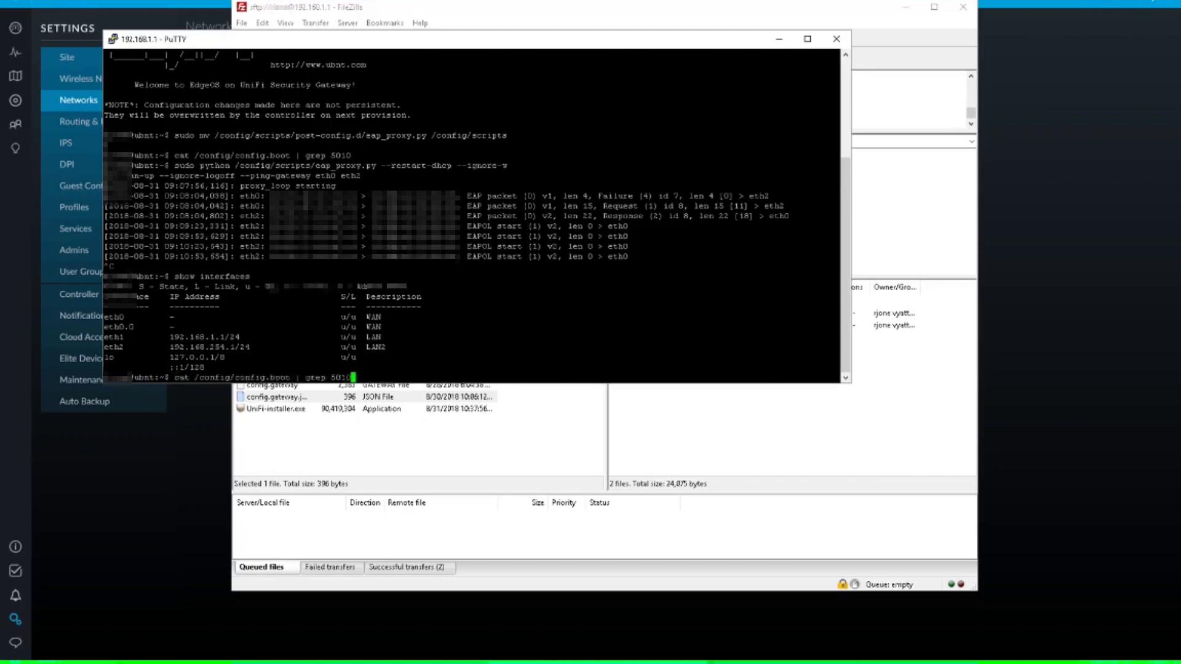
key(Down)
key(Return)
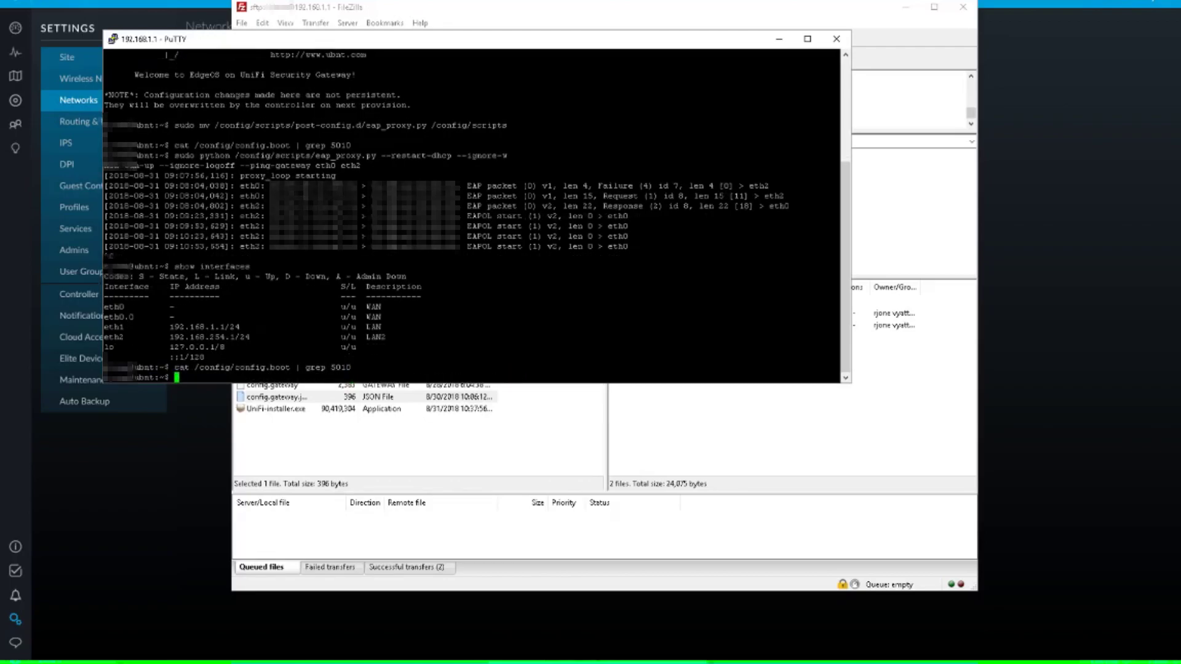
text(configure)
key(Return)
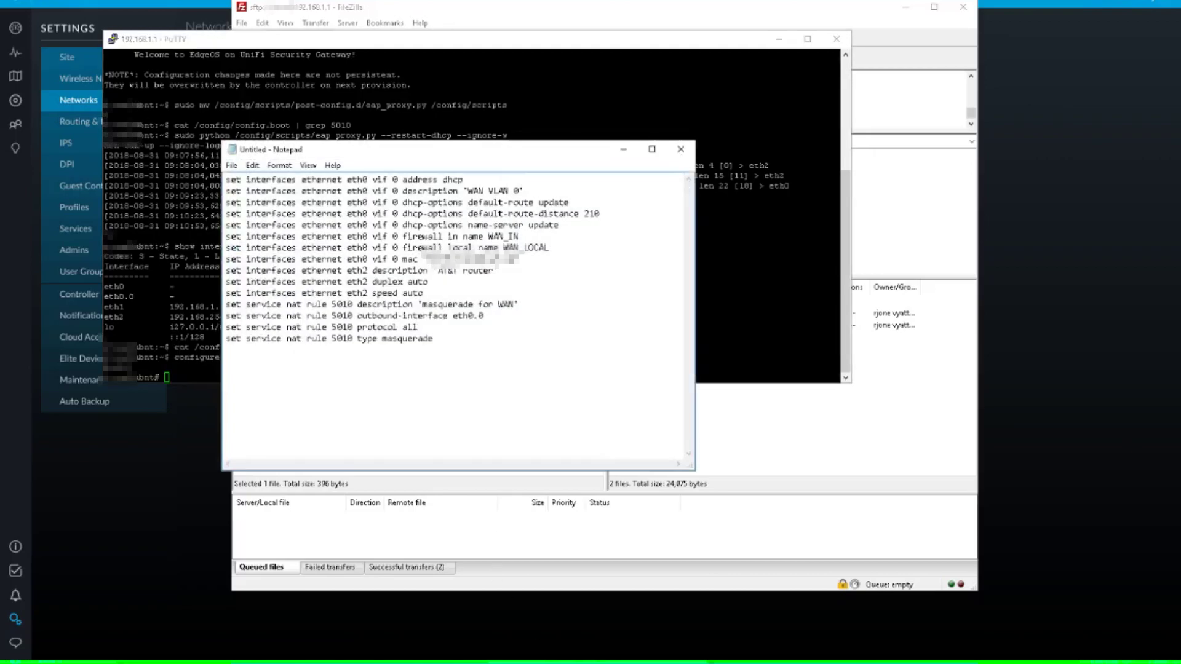
Paste the eleven set interfaces commands for eth0 vif 0 and eth2 into the USG shell.
key(alt+Tab)
drag(520, 304, 237, 308)
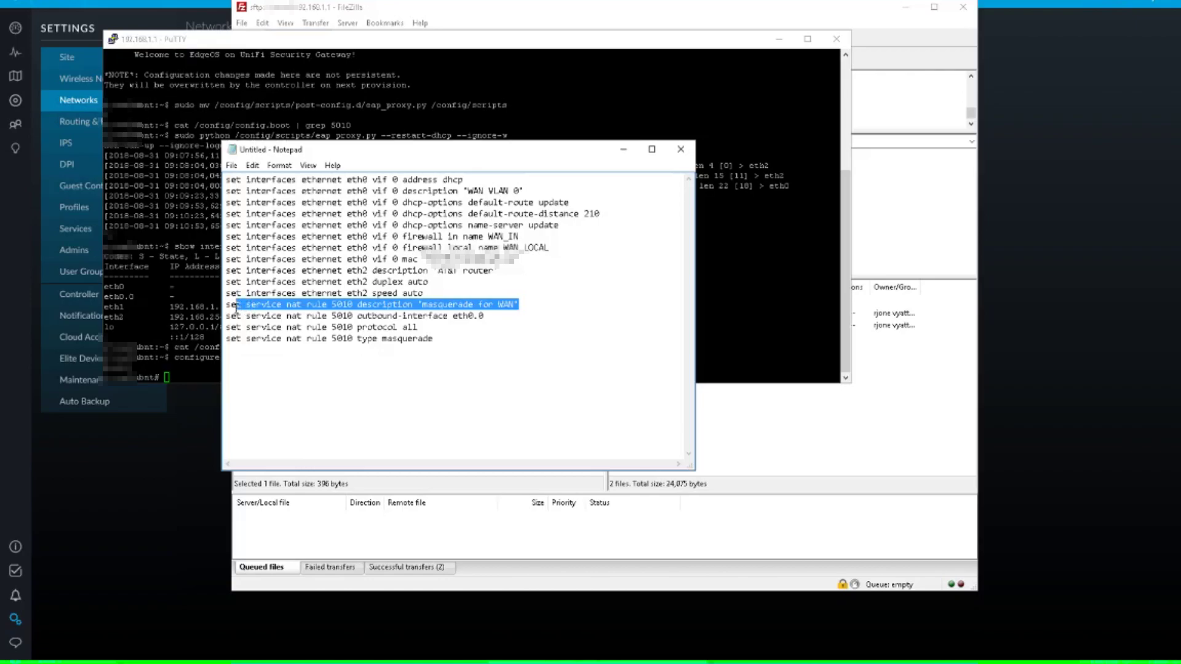
click(481, 362)
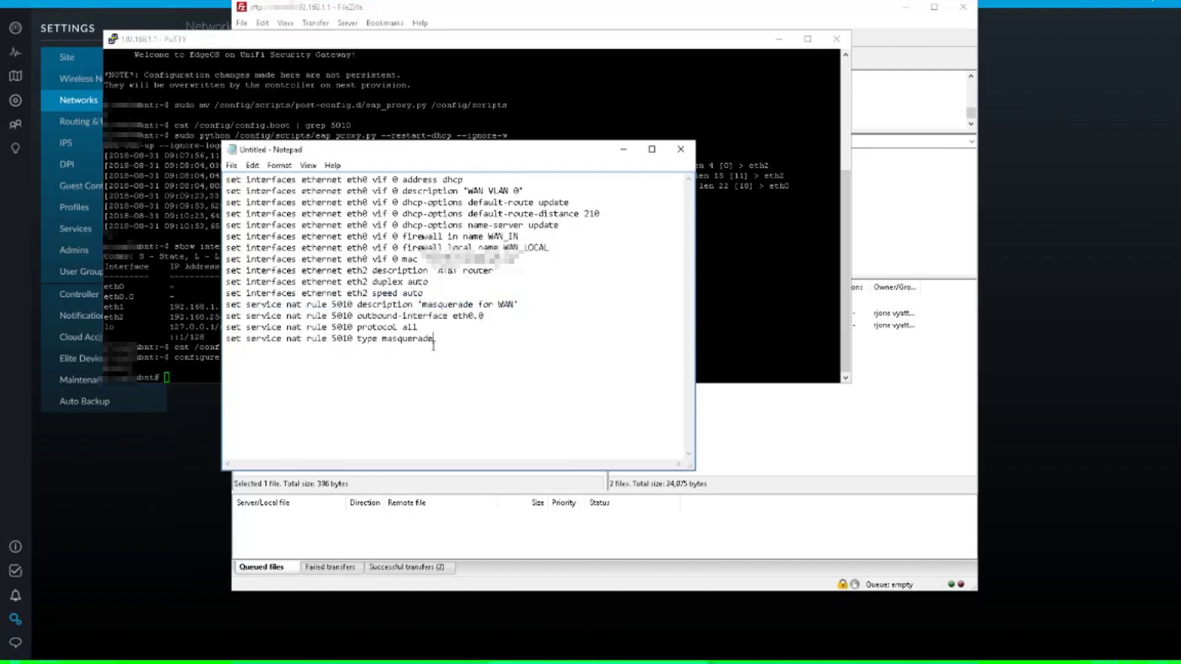
drag(429, 294, 226, 179)
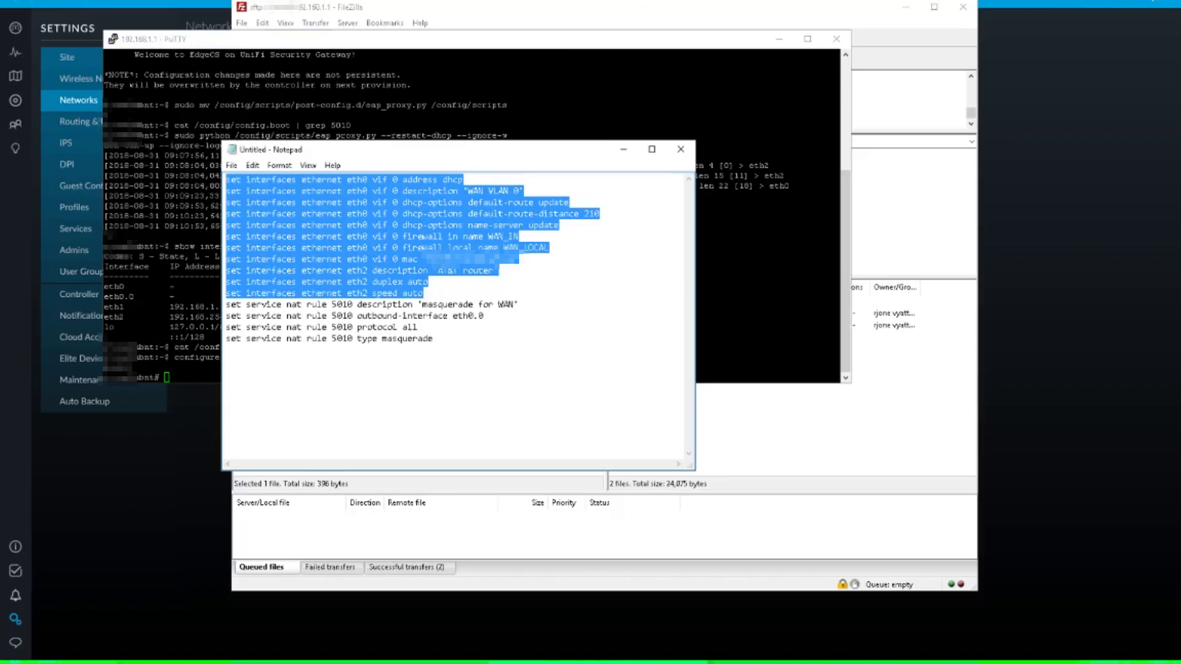
key(alt+Tab)
key(shift+Insert)
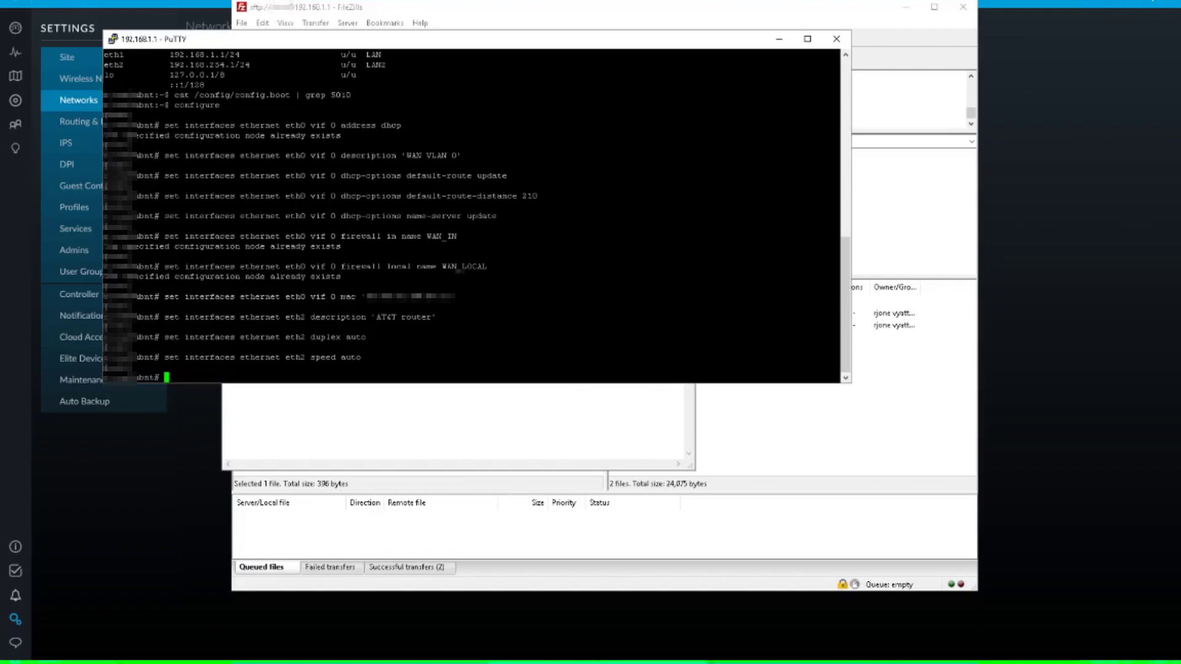
Commit the changes, exit configuration mode, and relaunch eap_proxy.py.
text(commit)
key(Return)
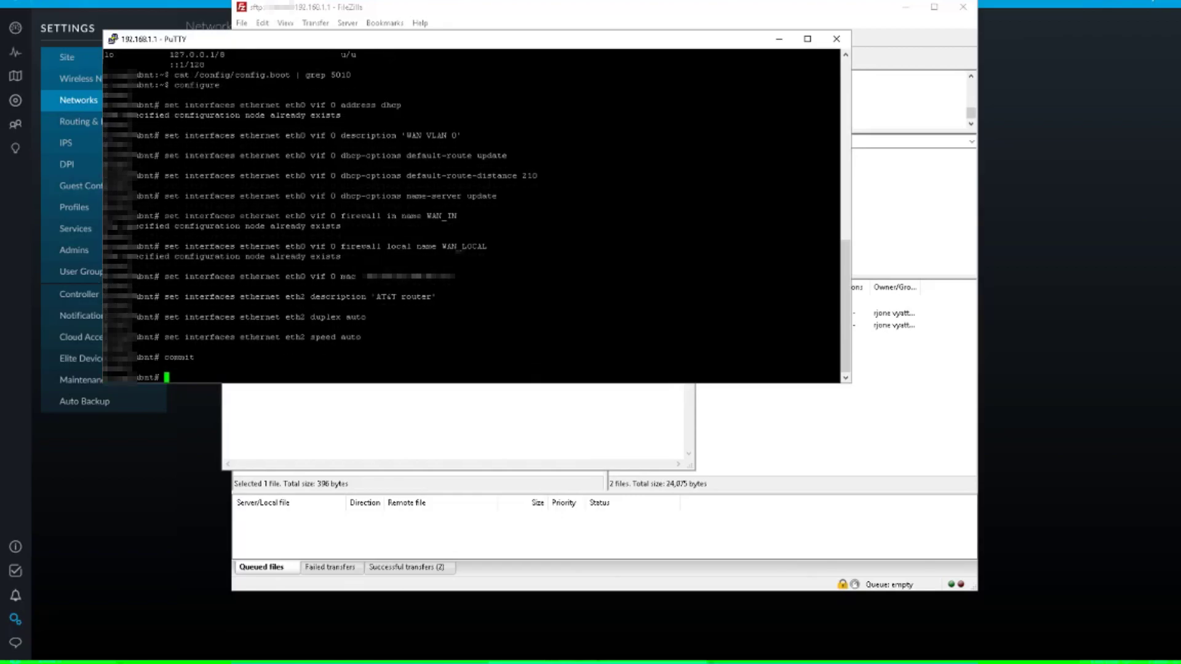
text(exit)
key(Return)
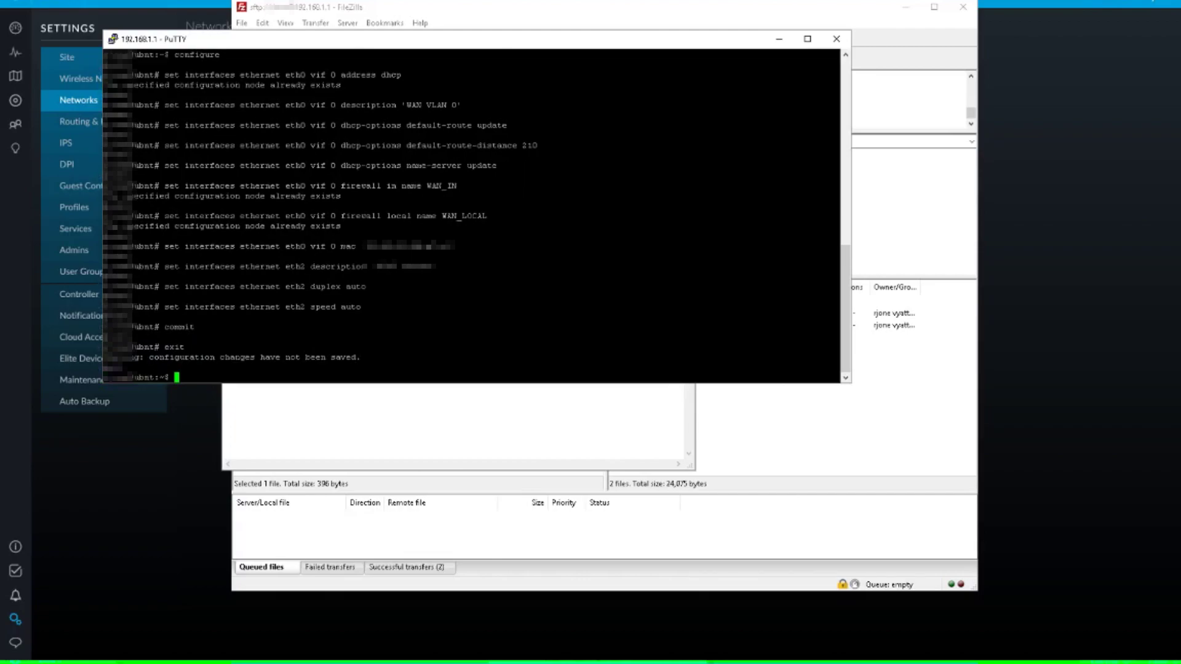
key(shift+Insert)
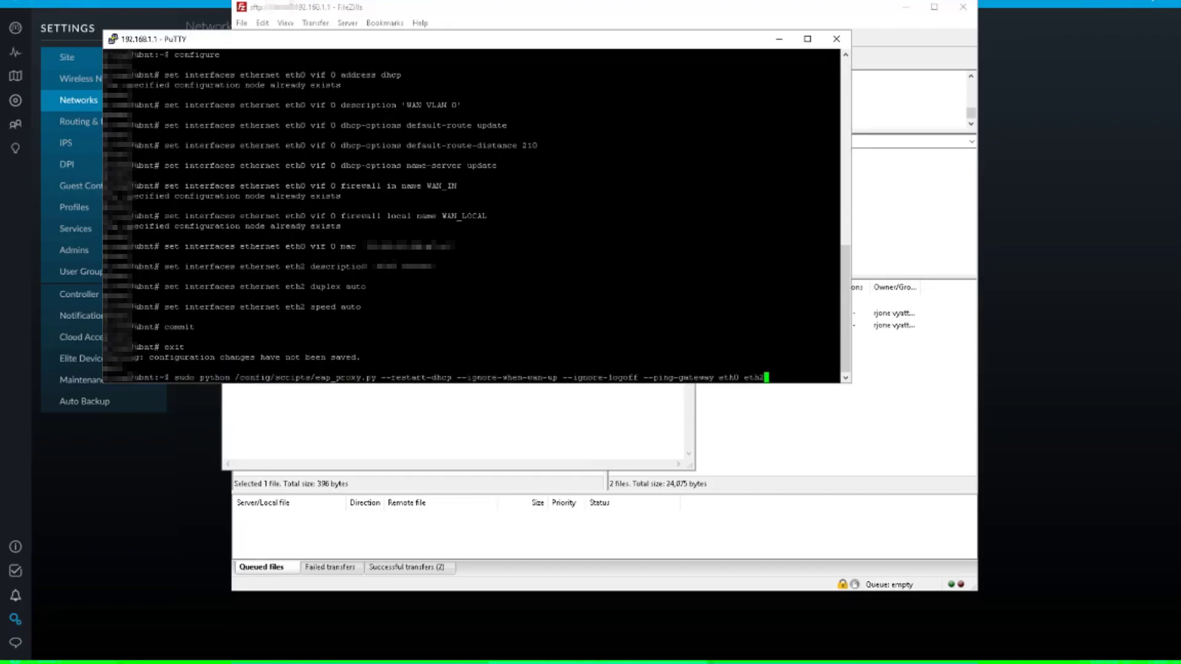
key(Return)
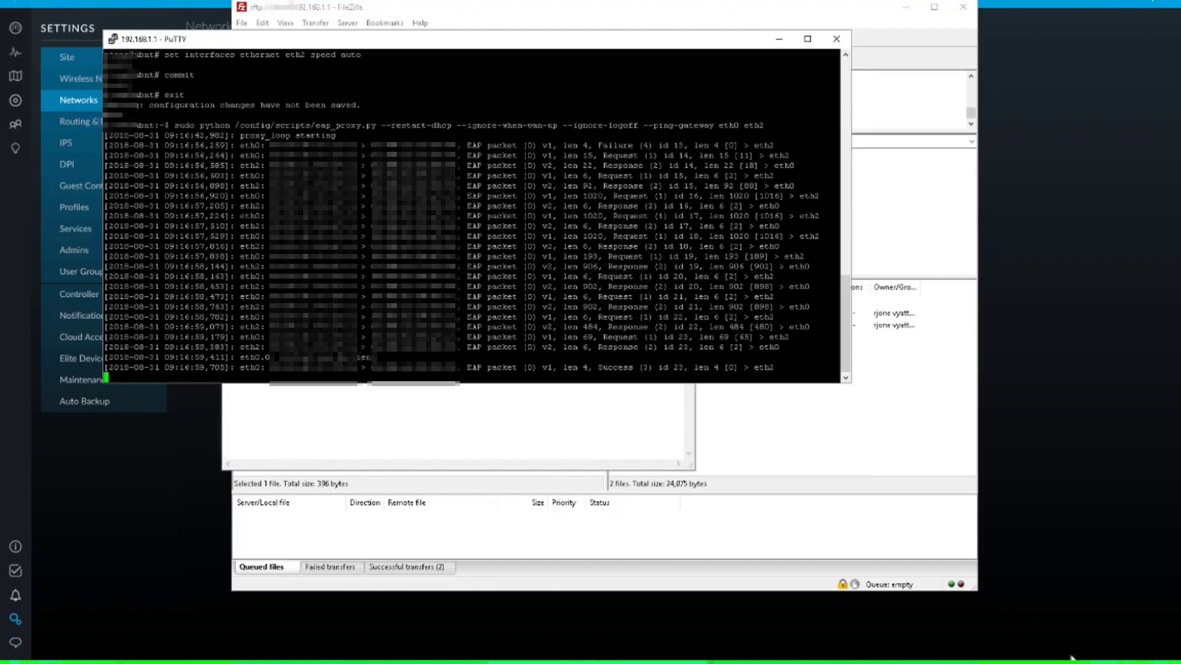
Glance at the hidden tray apps while eap_proxy completes the EAP Success exchange.
click(1073, 663)
key(Escape)
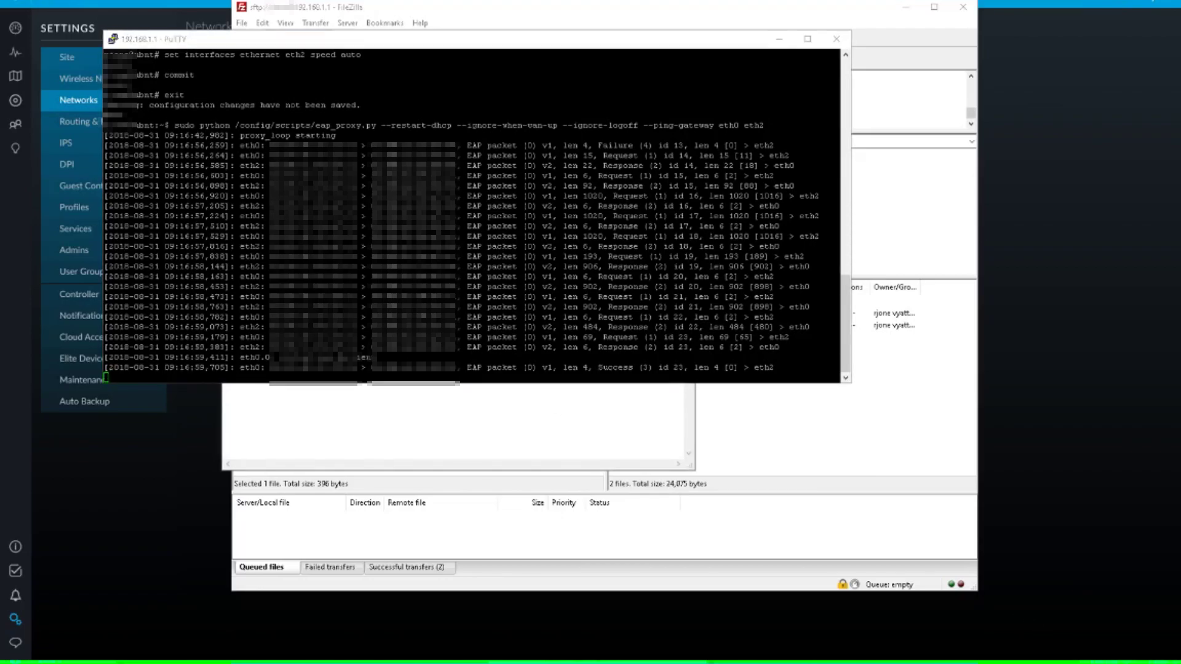
Open 192.168.1.1 in a new tab, sign in with the gateway's credentials, and open Configuration.
click(76, 475)
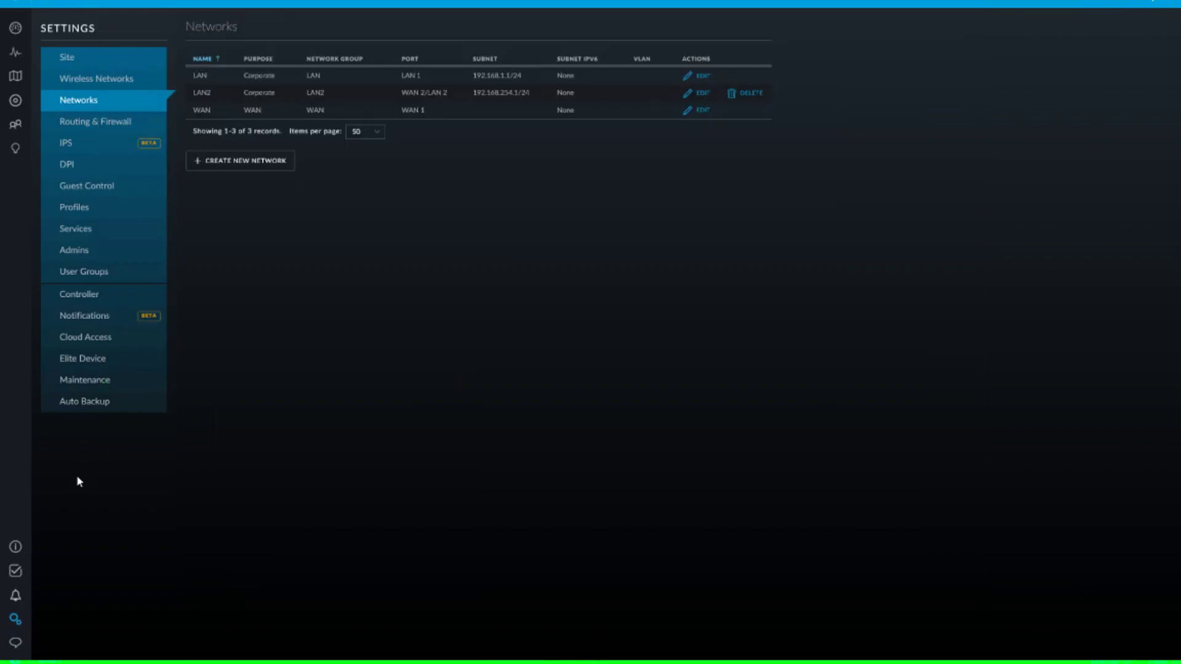
click(15, 28)
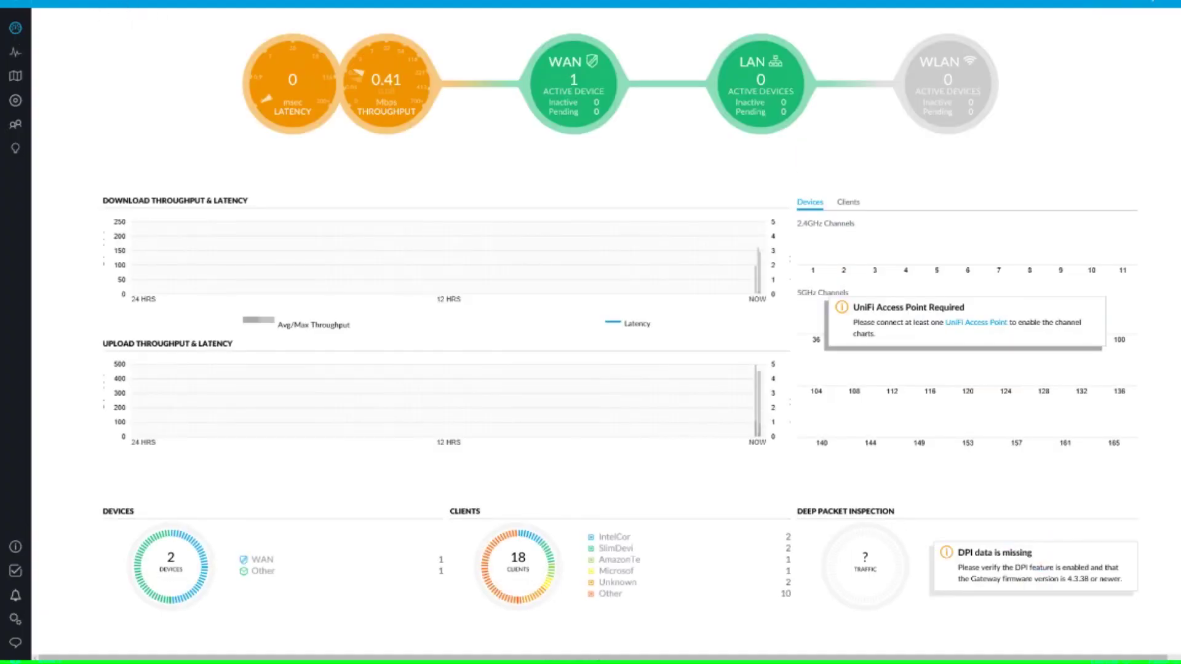
key(ctrl+t)
text(192.168.1.1)
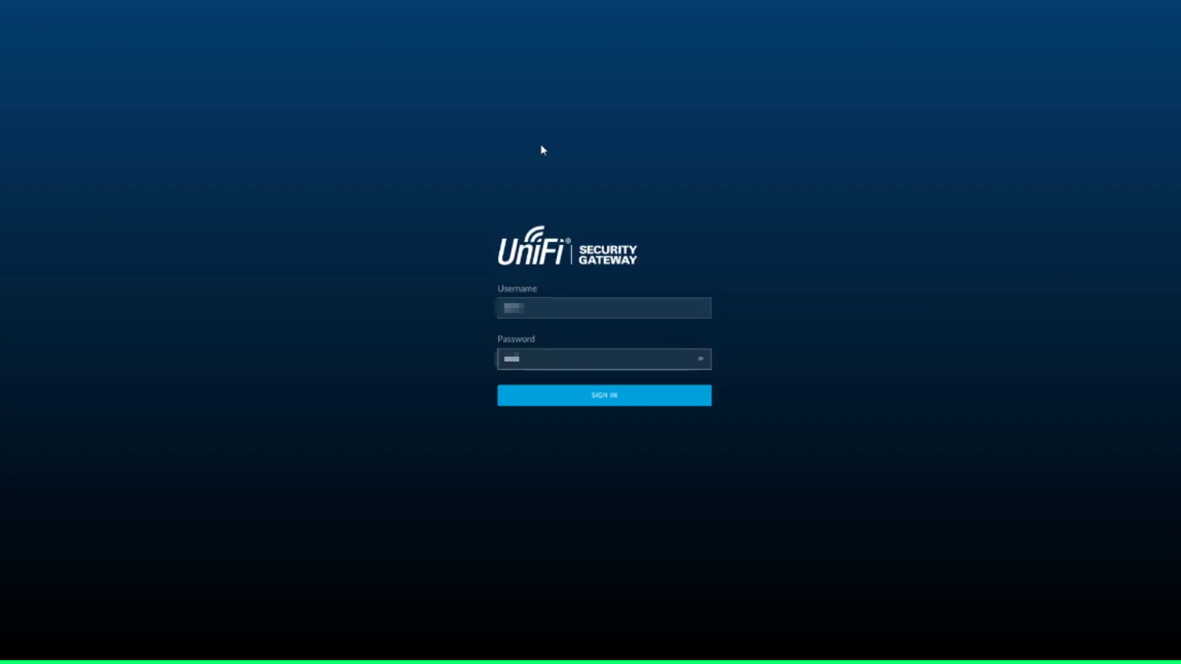
key(Return)
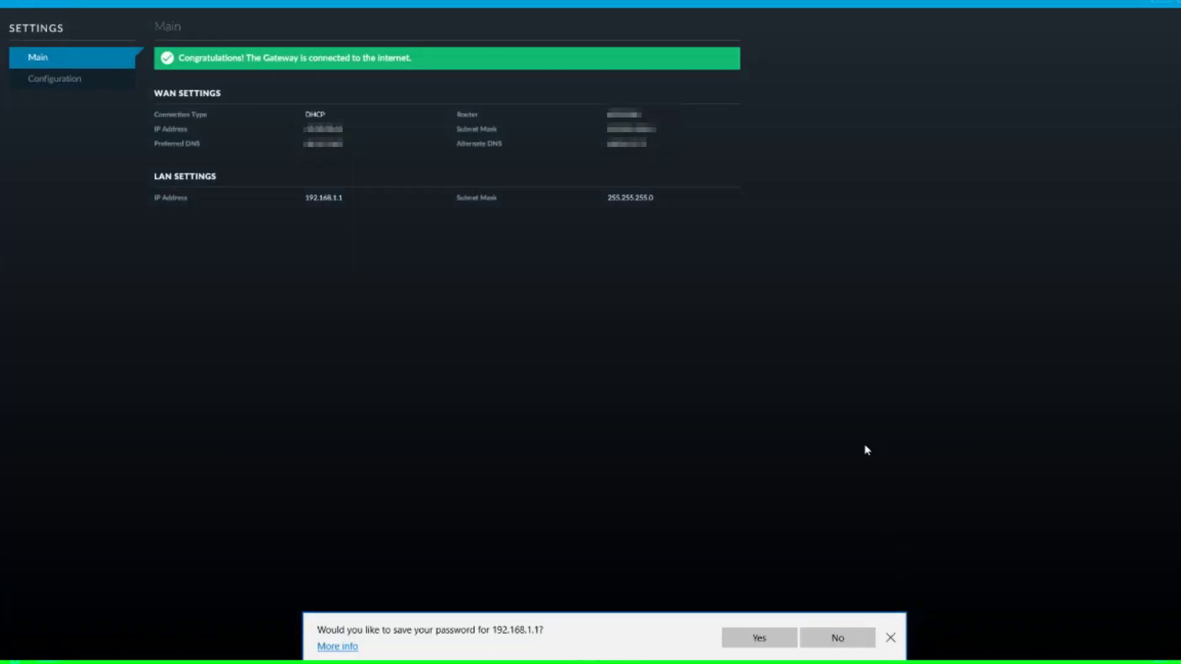
click(54, 88)
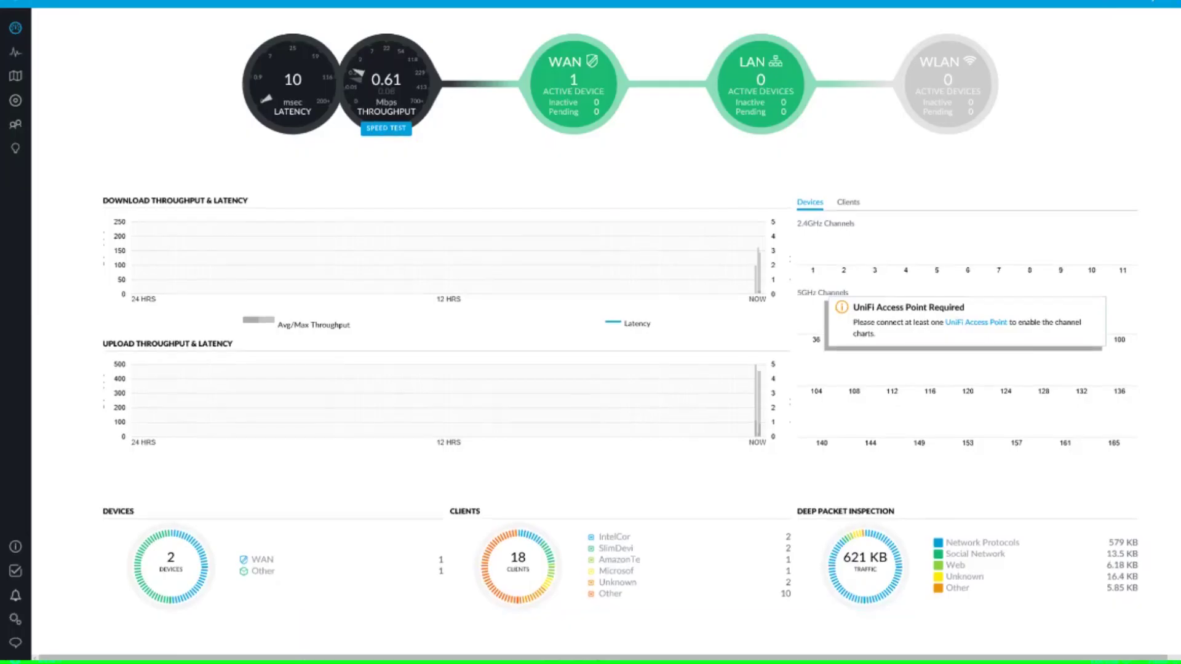
Run the dashboard speed test (about 60.9 Mbps down, 39.5 Mbps up) and close the results.
click(386, 128)
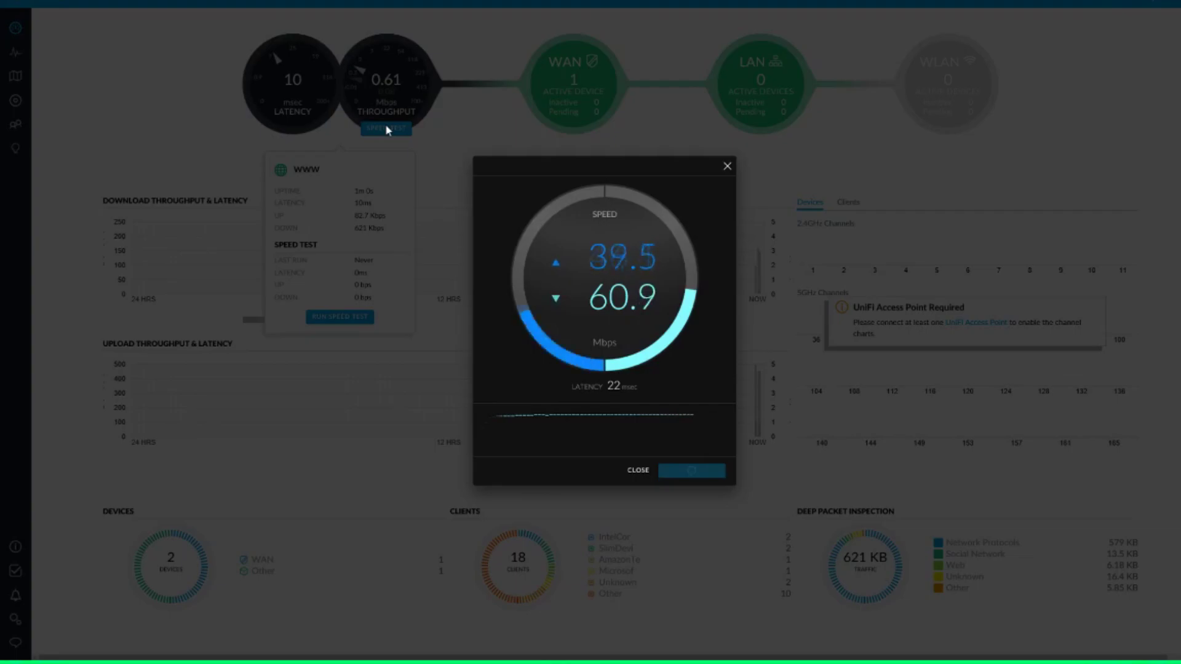
click(637, 470)
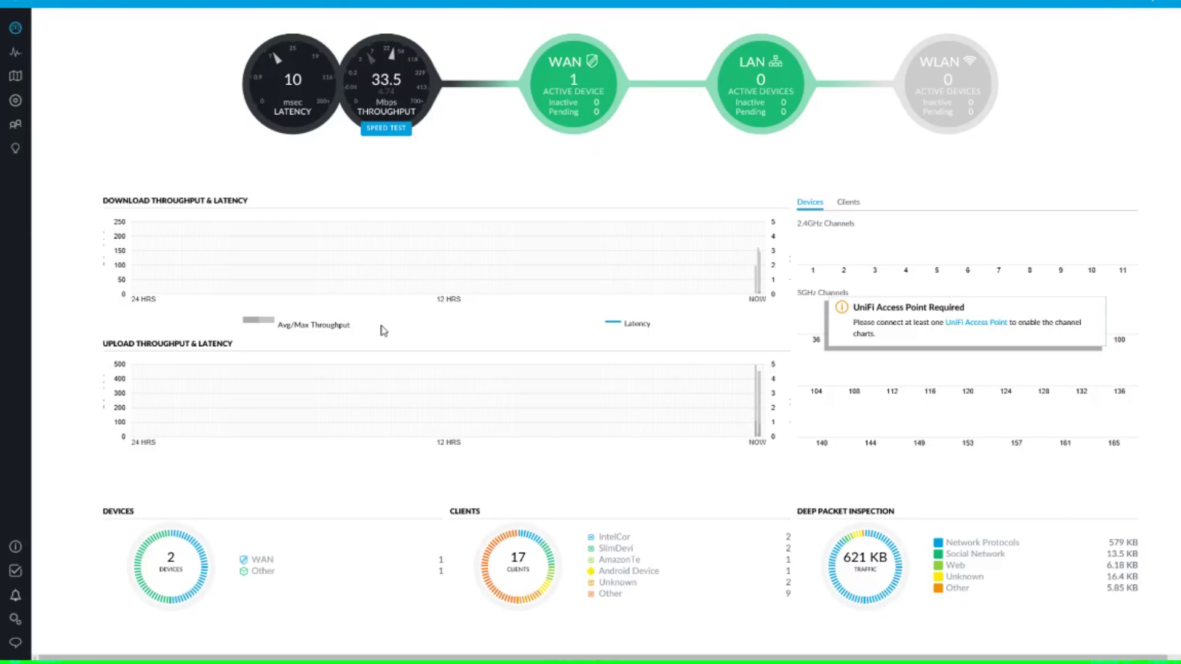
Stop the running eap_proxy script and change into /config/scripts/post-config.d.
click(572, 658)
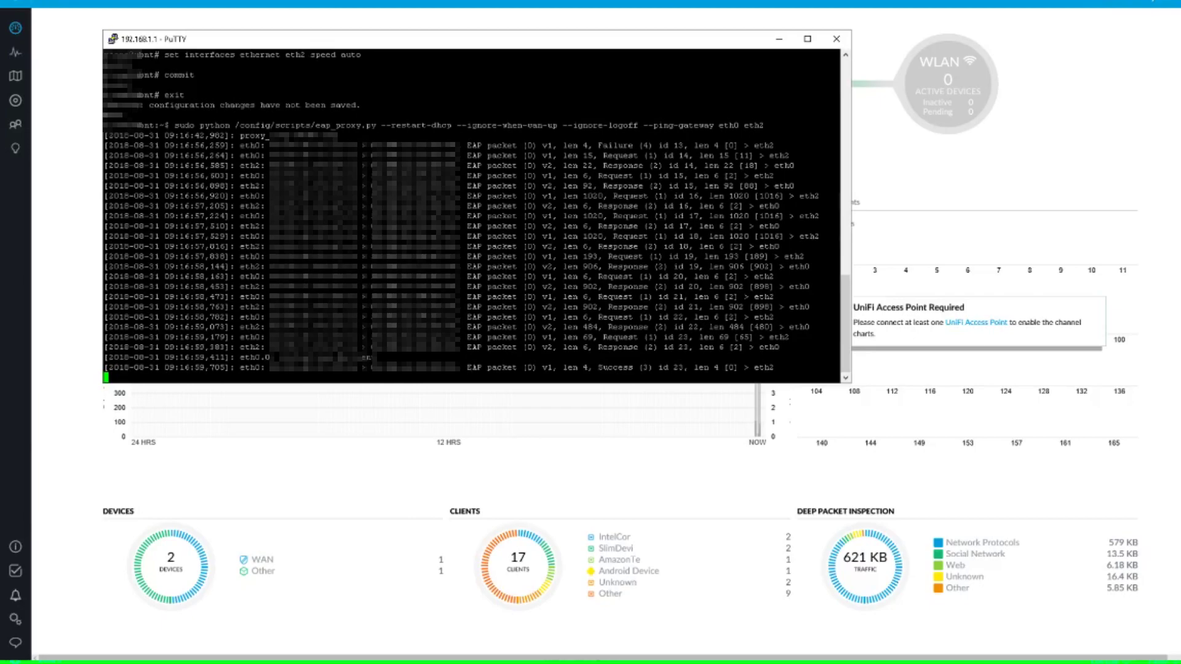
key(ctrl+c)
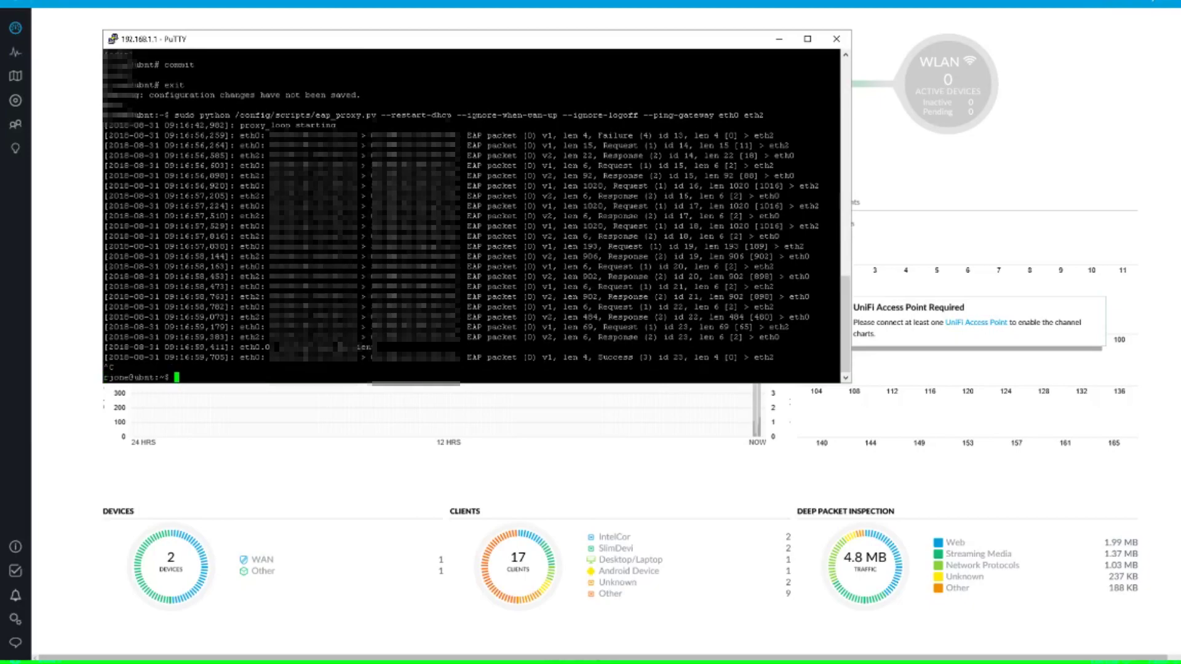
text(cd /confi)
key(BackSpace)
key(BackSpace)
key(BackSpace)
key(BackSpace)
key(BackSpace)
key(BackSpace)
key(BackSpace)
key(BackSpace)
key(BackSpace)
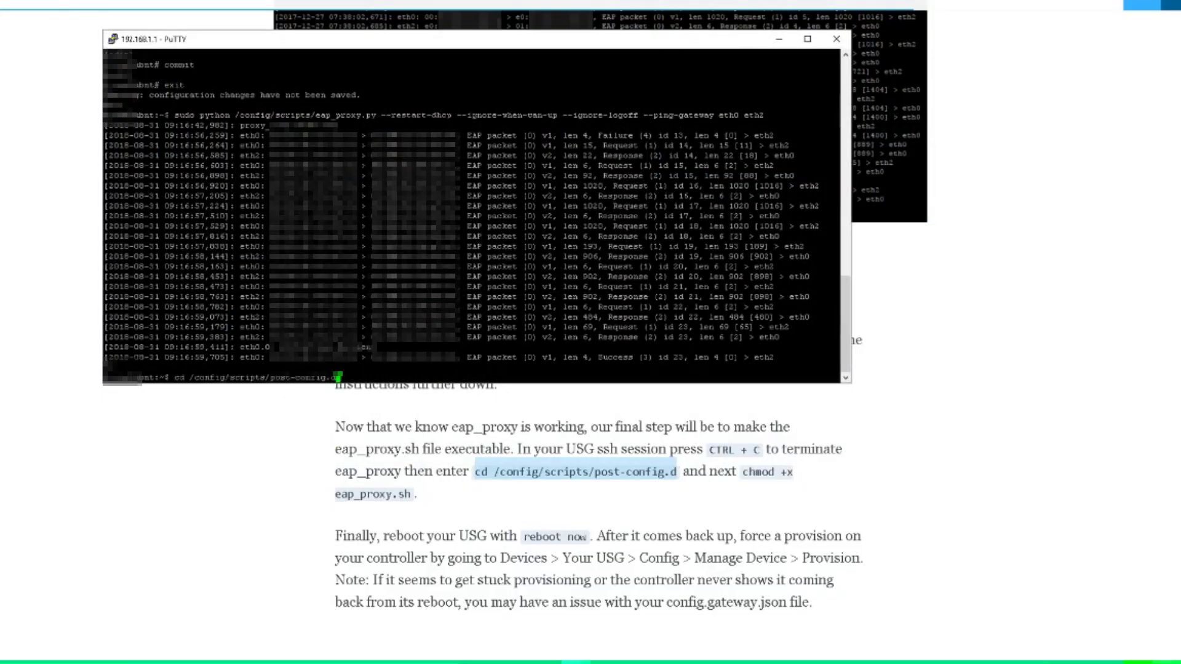
key(Return)
Make eap_proxy.sh executable with chmod +x, then reboot the gateway with 'reboot now'.
text(ch)
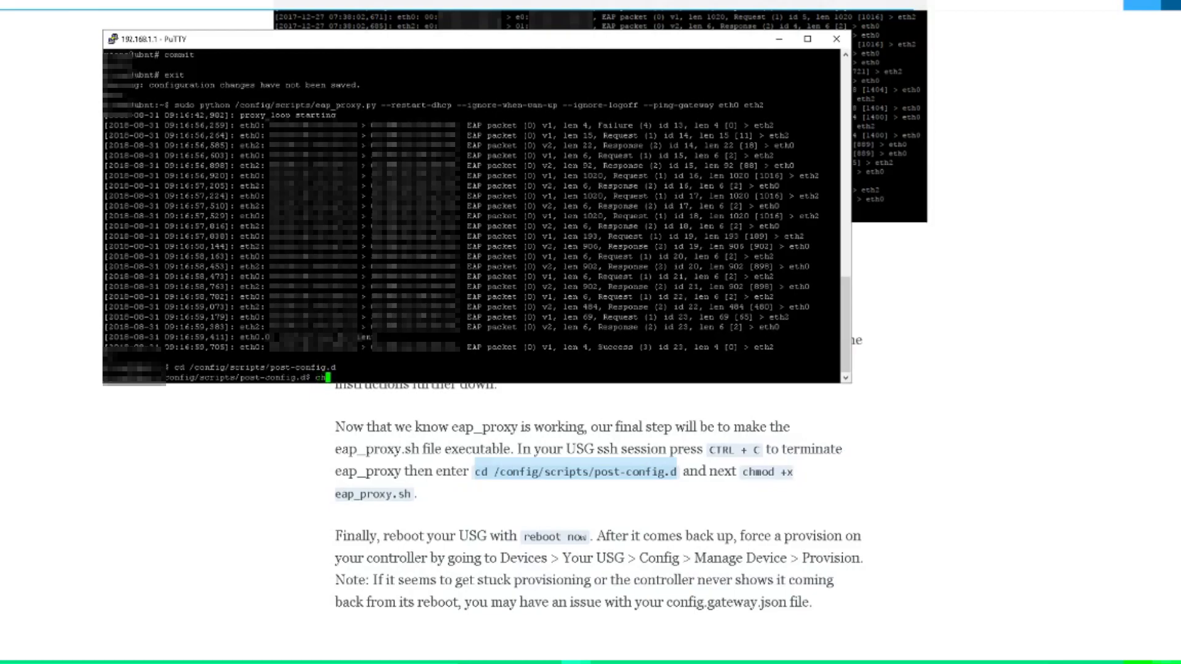
text(mod +x)
key(Return)
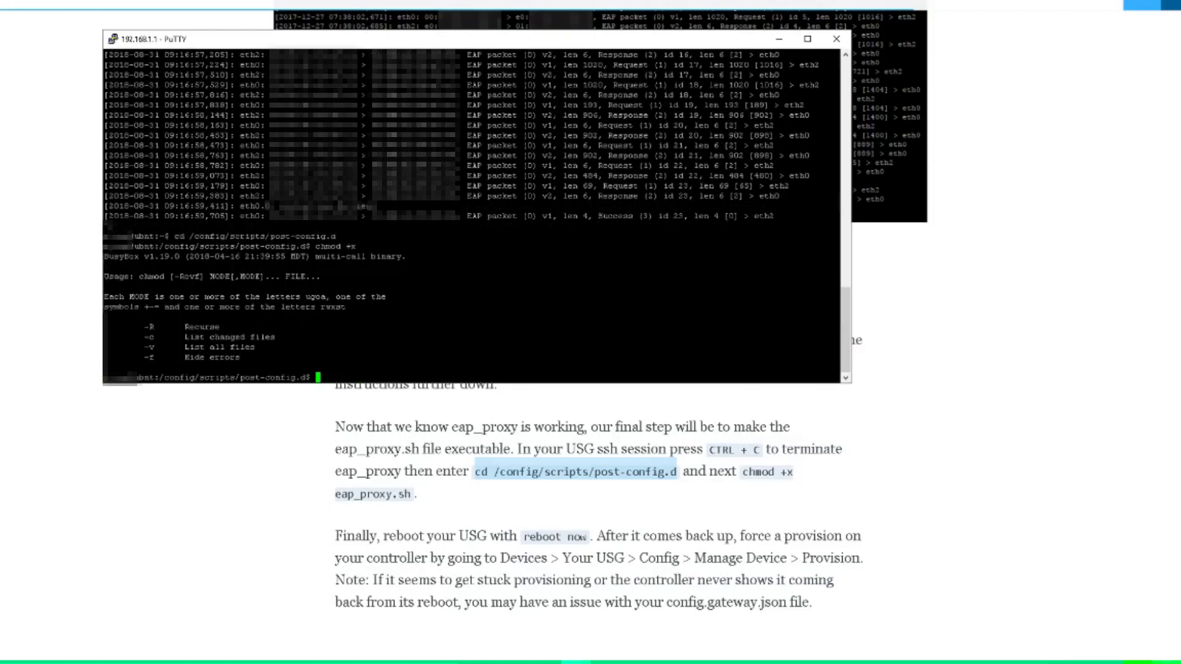
key(Up)
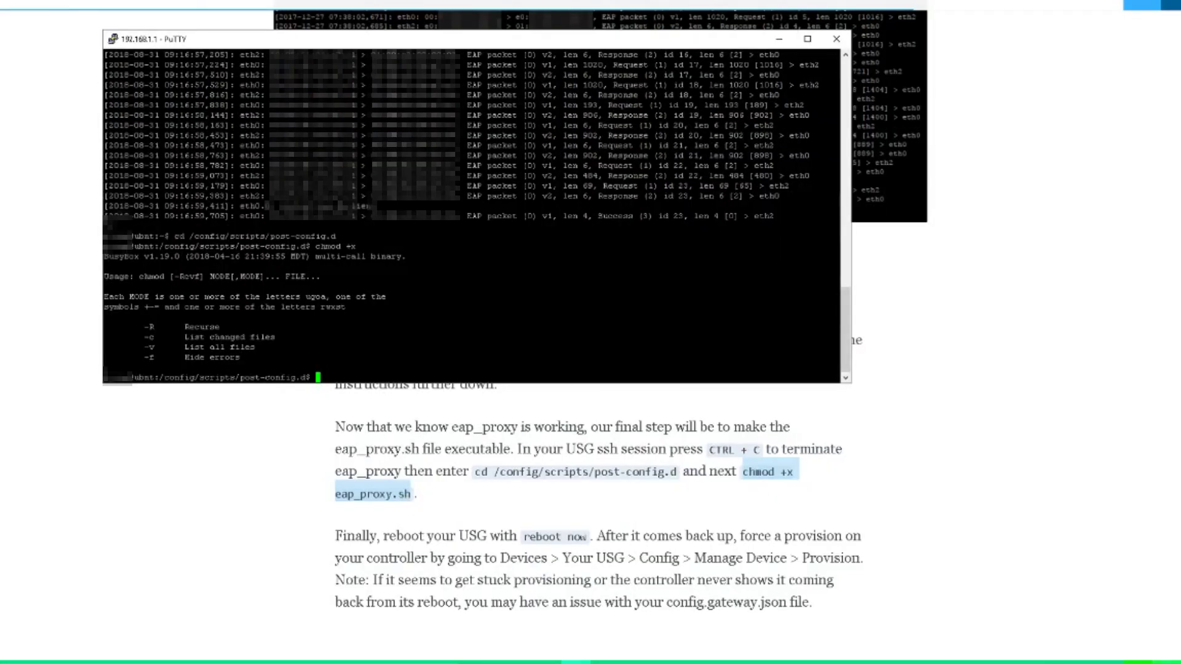
key(shift+Insert)
key(Return)
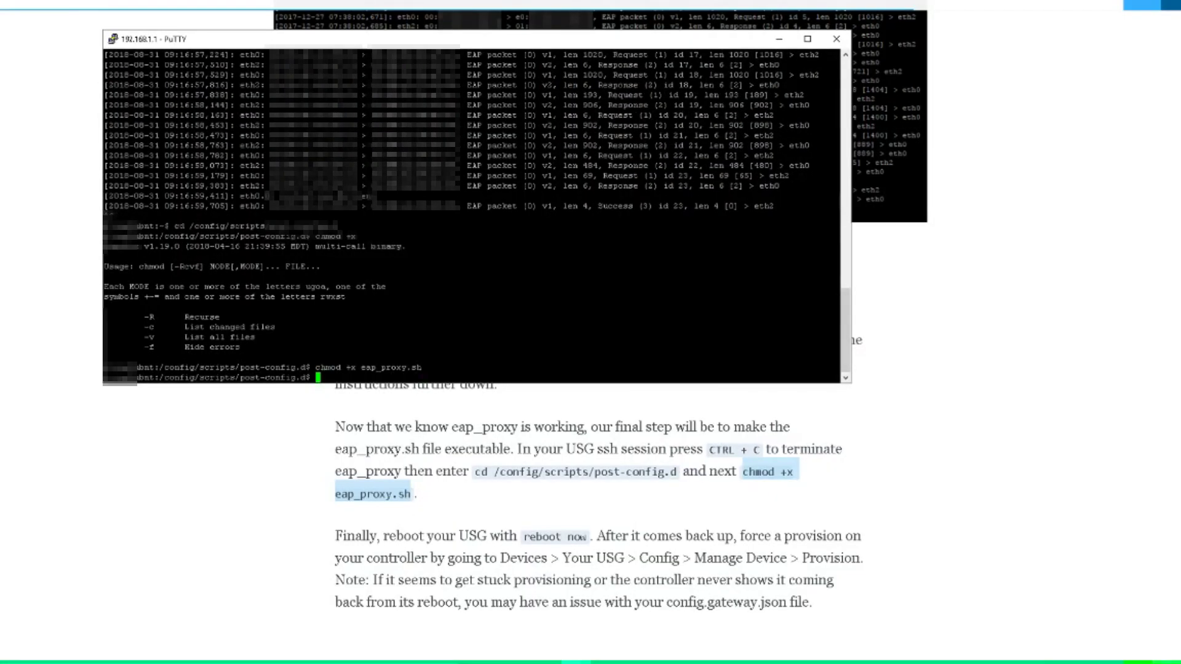
text(reboot now)
key(Return)
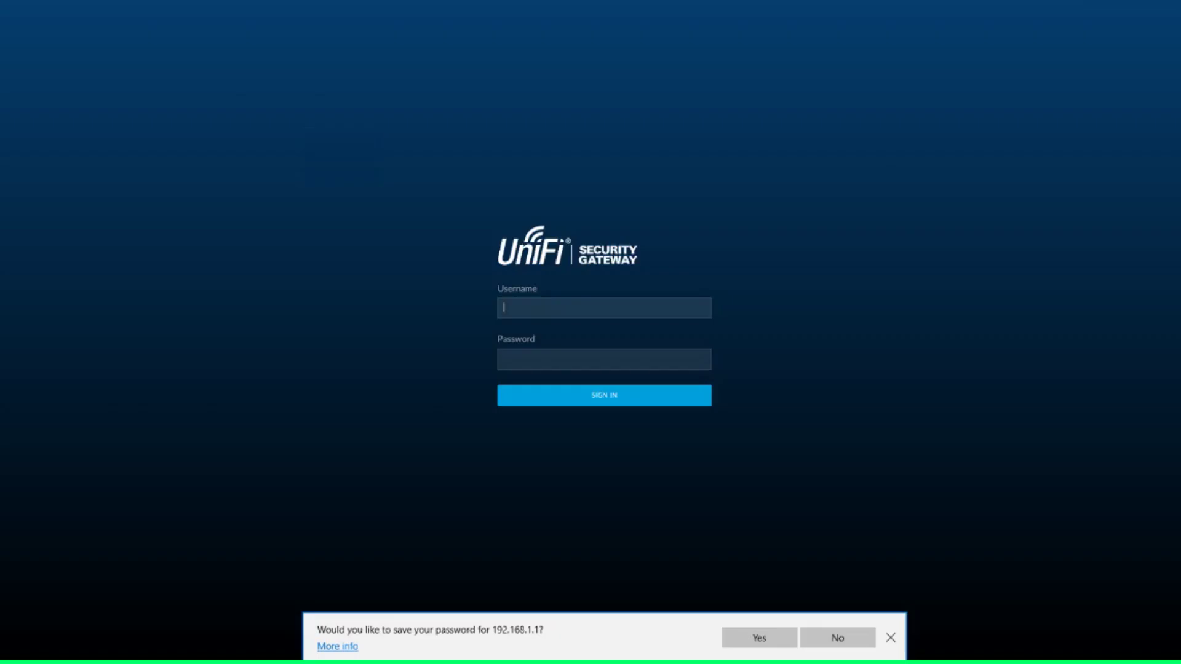
Sign in with the gateway's username and corrected password, then open the Devices list.
key(Tab)
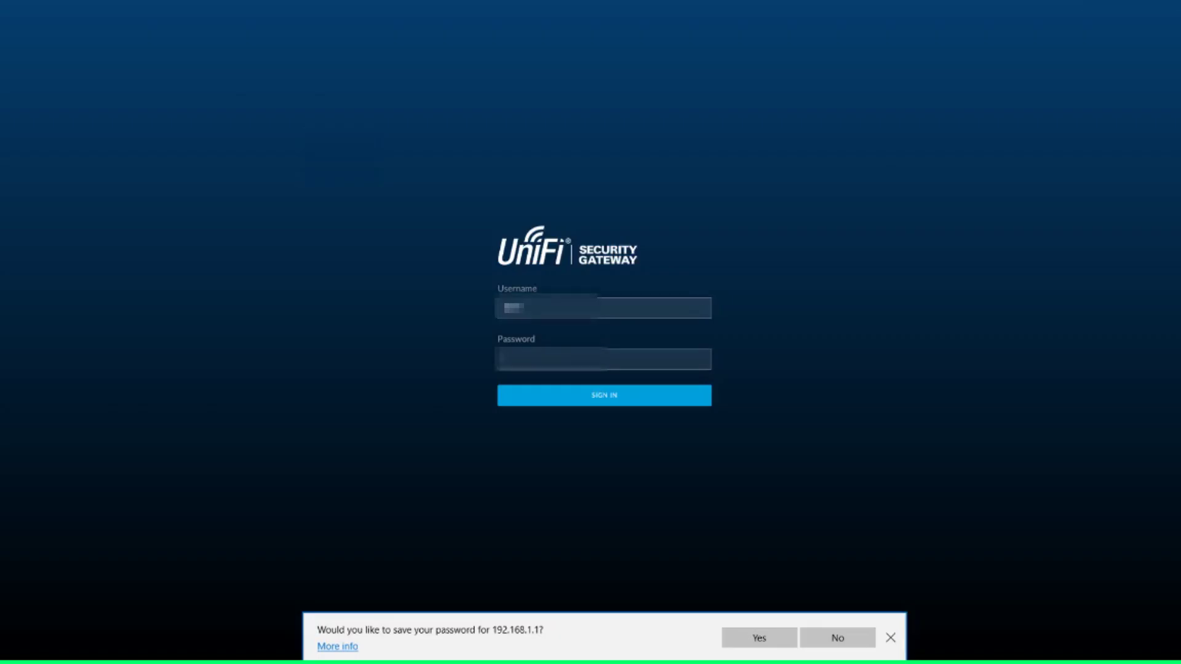
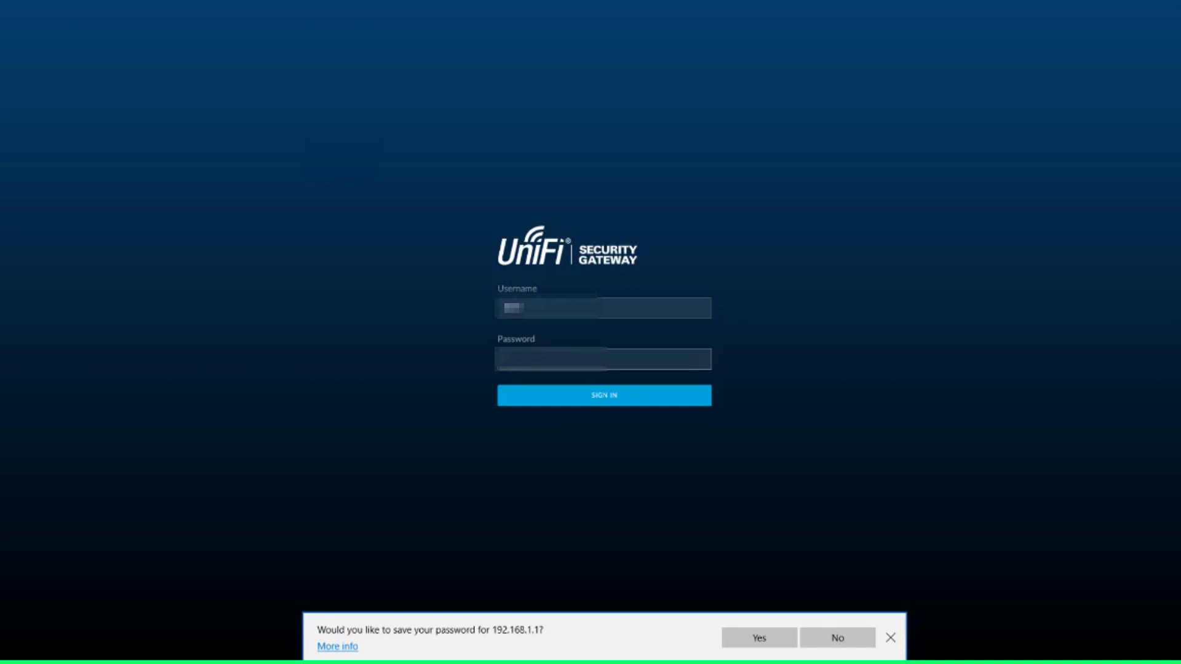
key(Return)
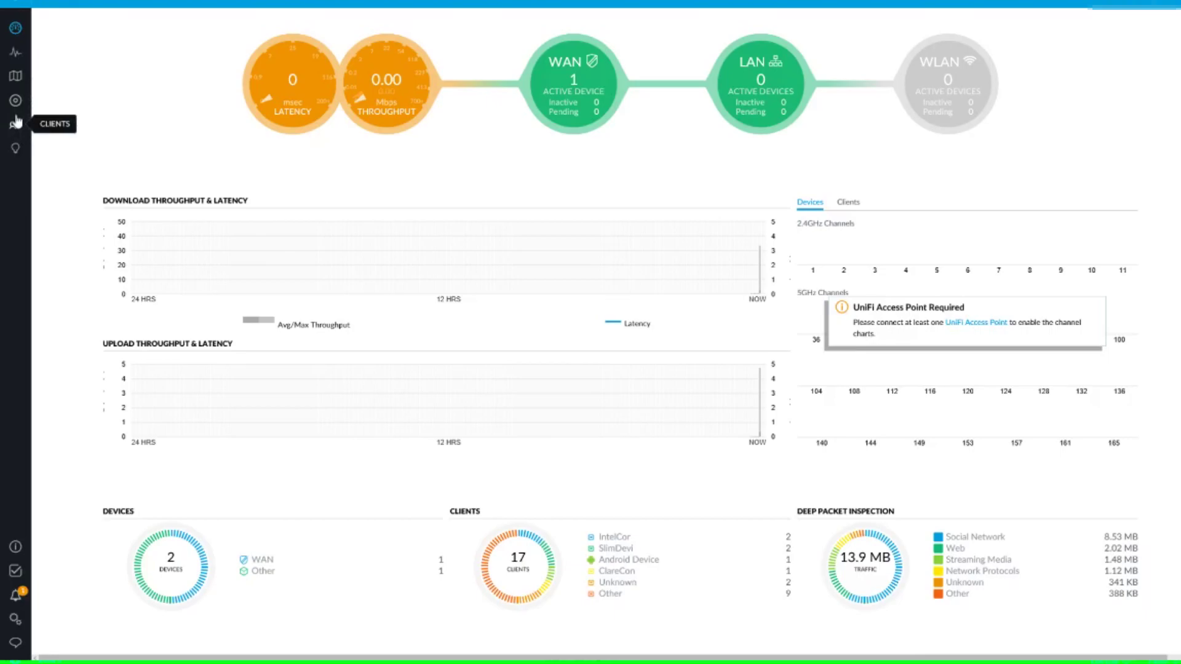
click(16, 100)
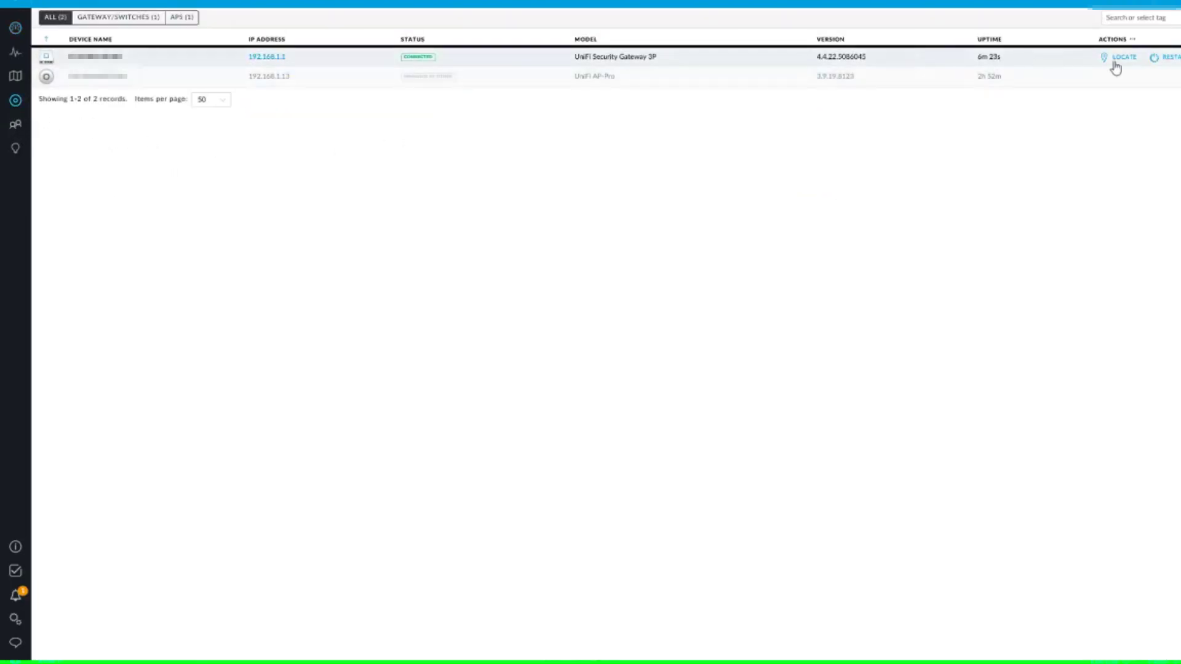
Force a provision of the USG from its Config > Manage Device options and confirm.
click(968, 61)
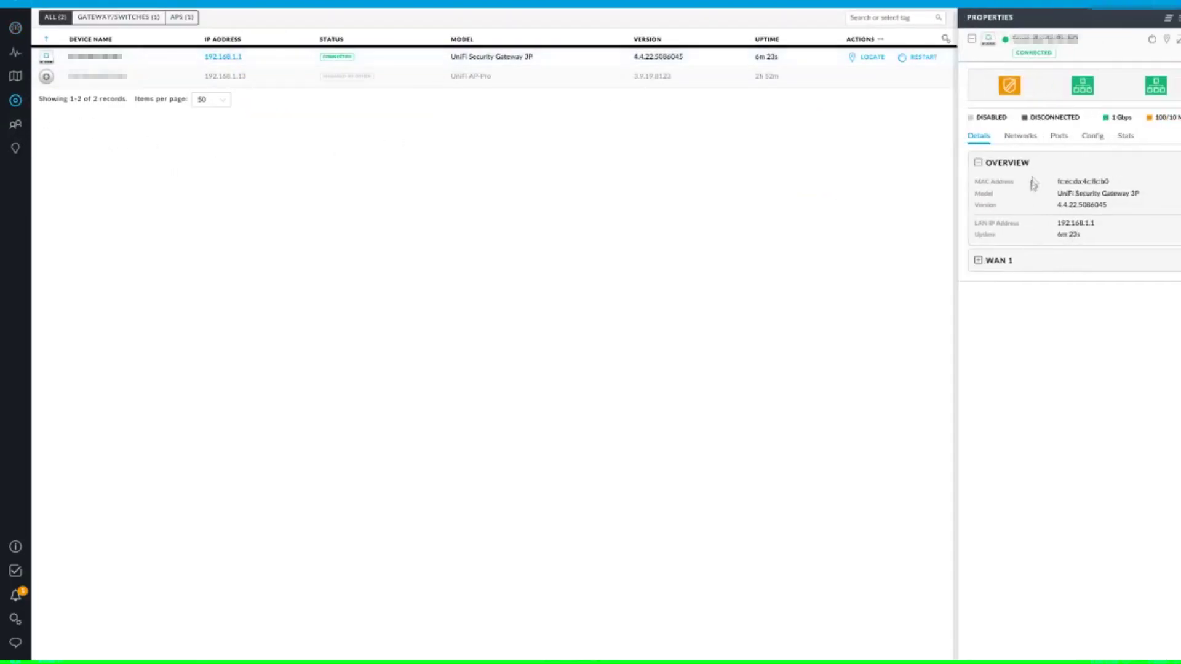
click(1092, 136)
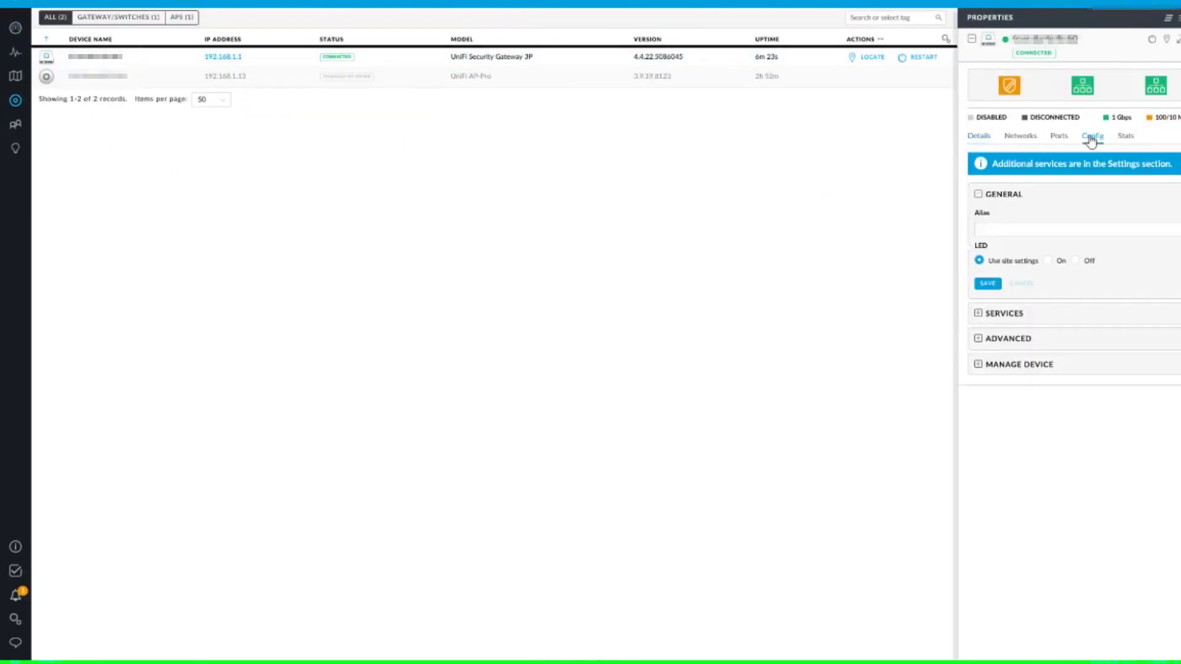
click(978, 365)
click(985, 454)
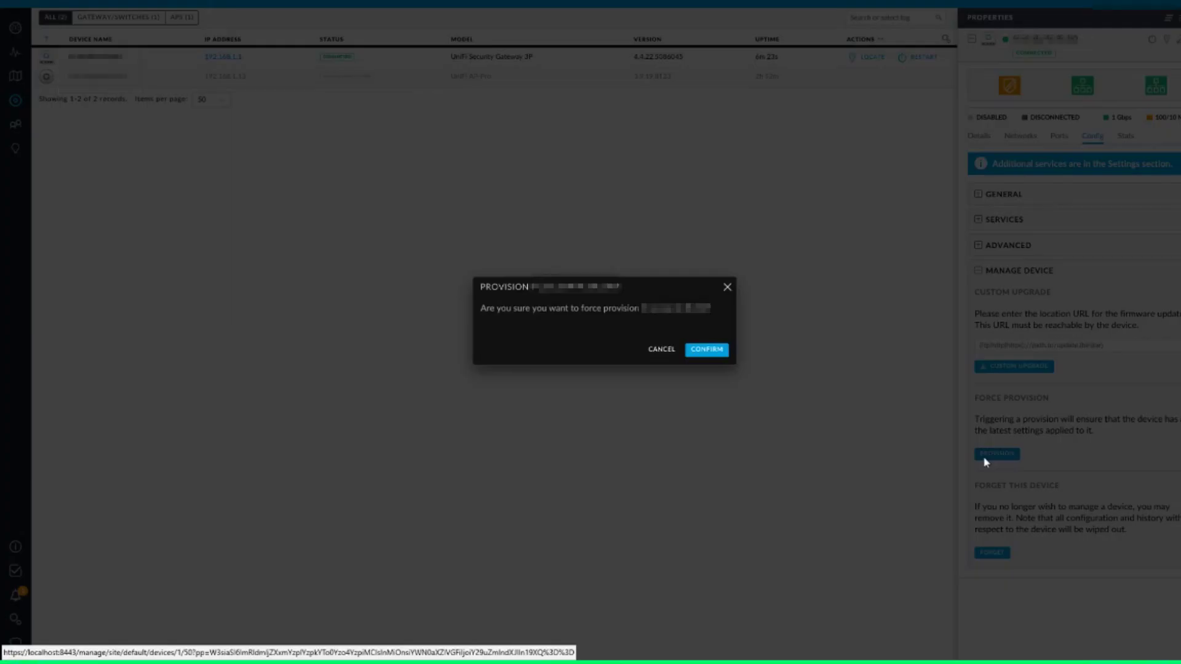
click(714, 351)
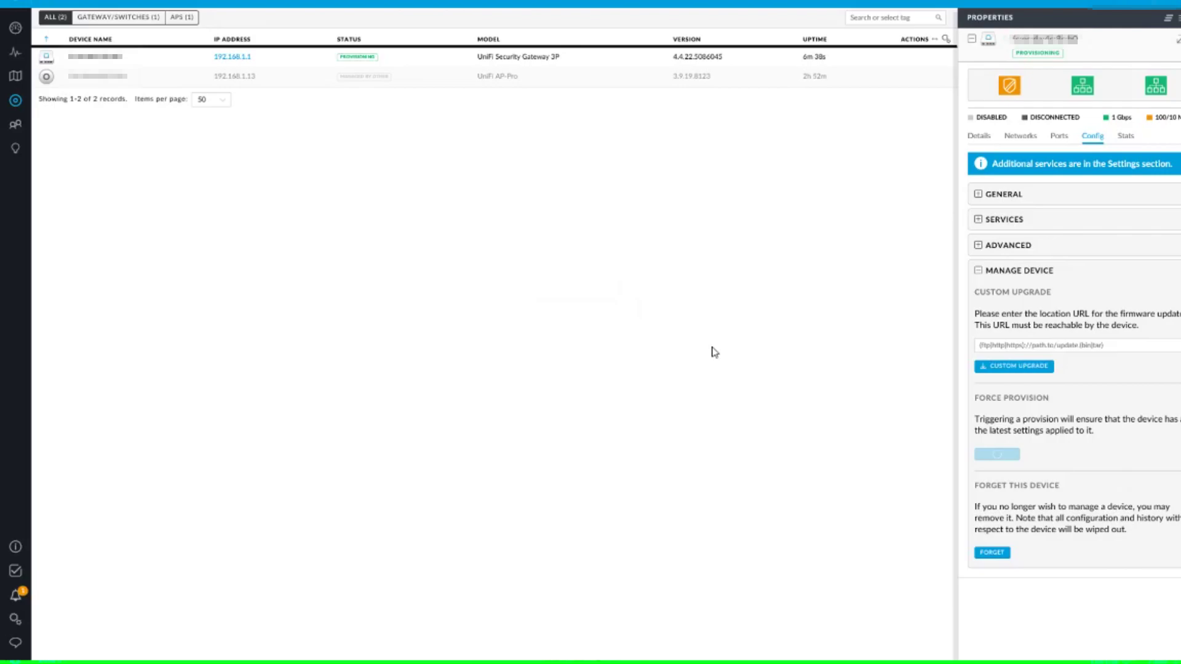
Review the gateway's Ports, Networks and Details tabs, then close its properties panel.
click(1055, 139)
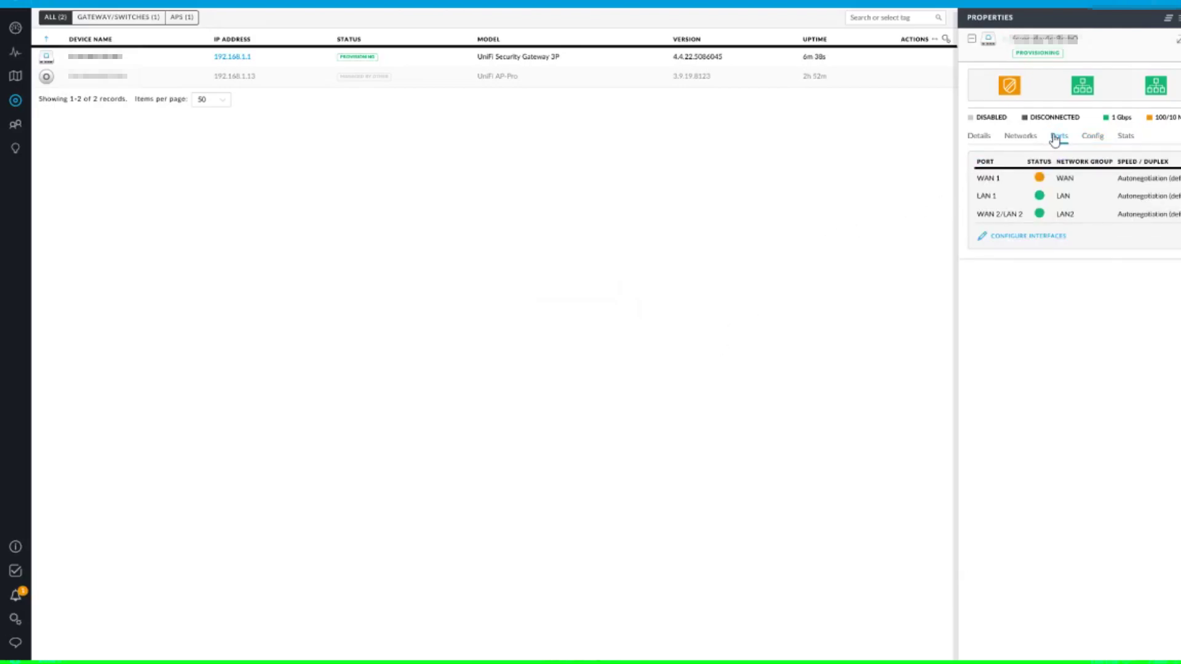
click(1014, 145)
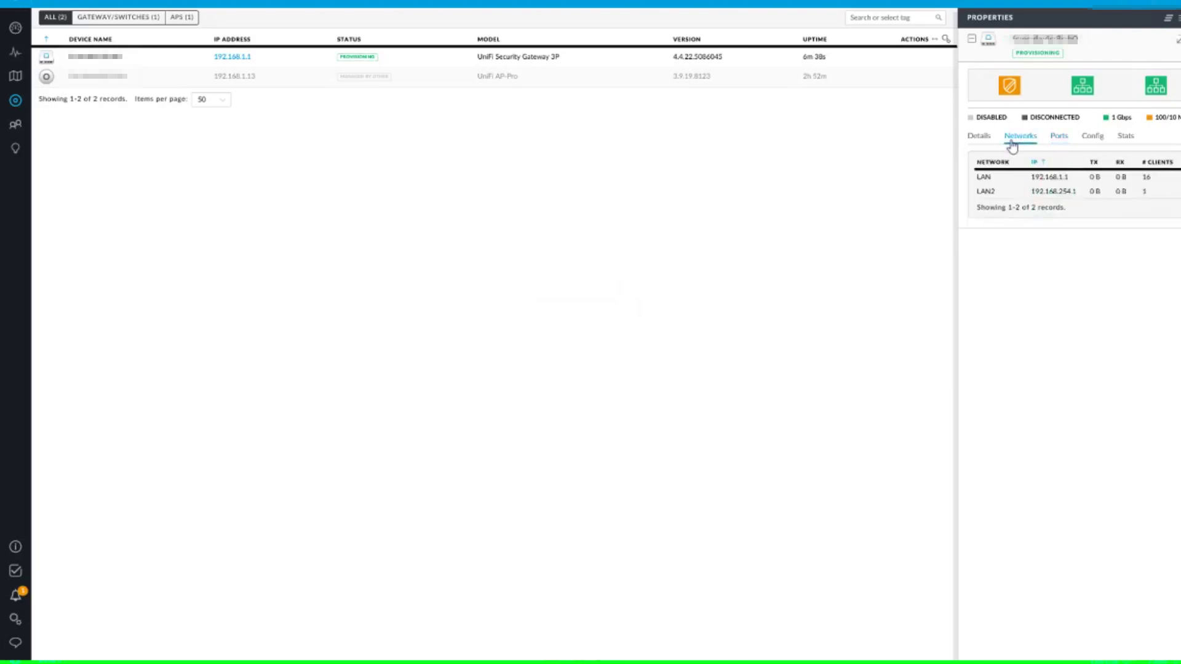
click(985, 140)
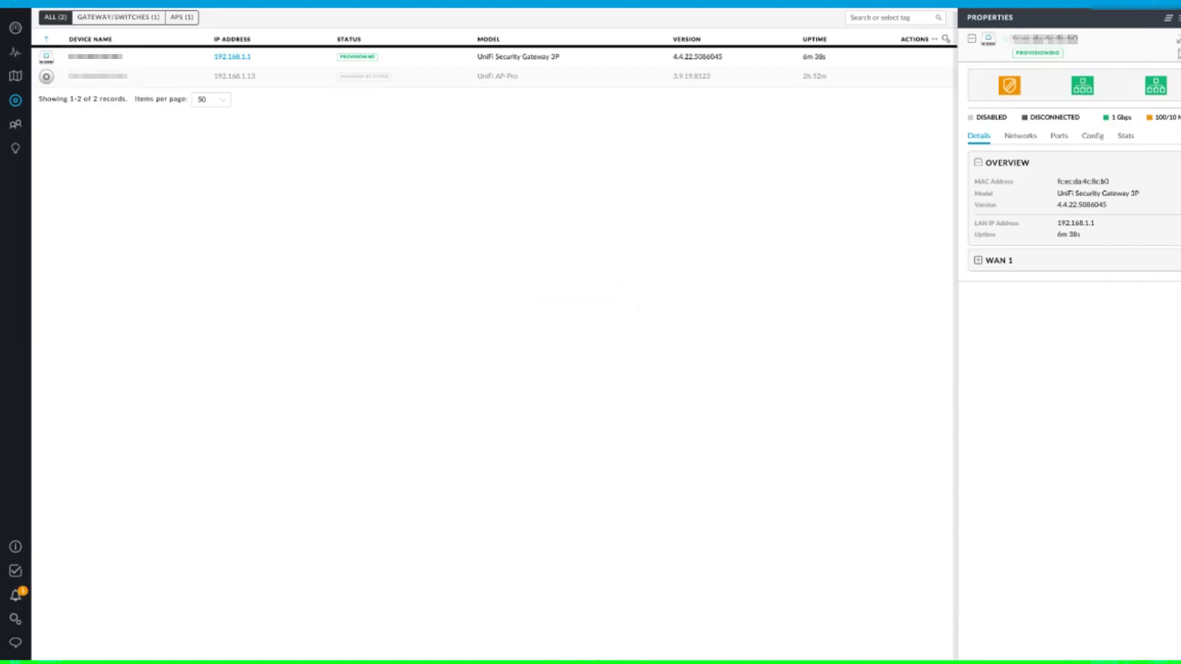
key(Escape)
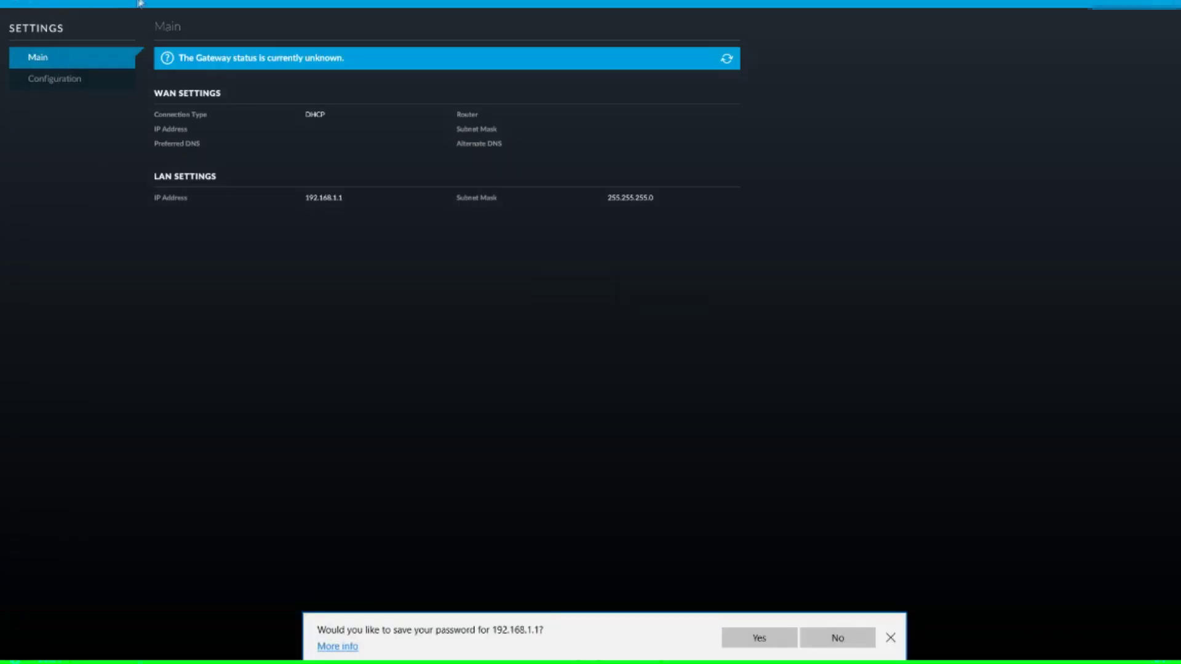
On the gateway's Main status page, refresh the internet connection status to retry it.
click(79, 84)
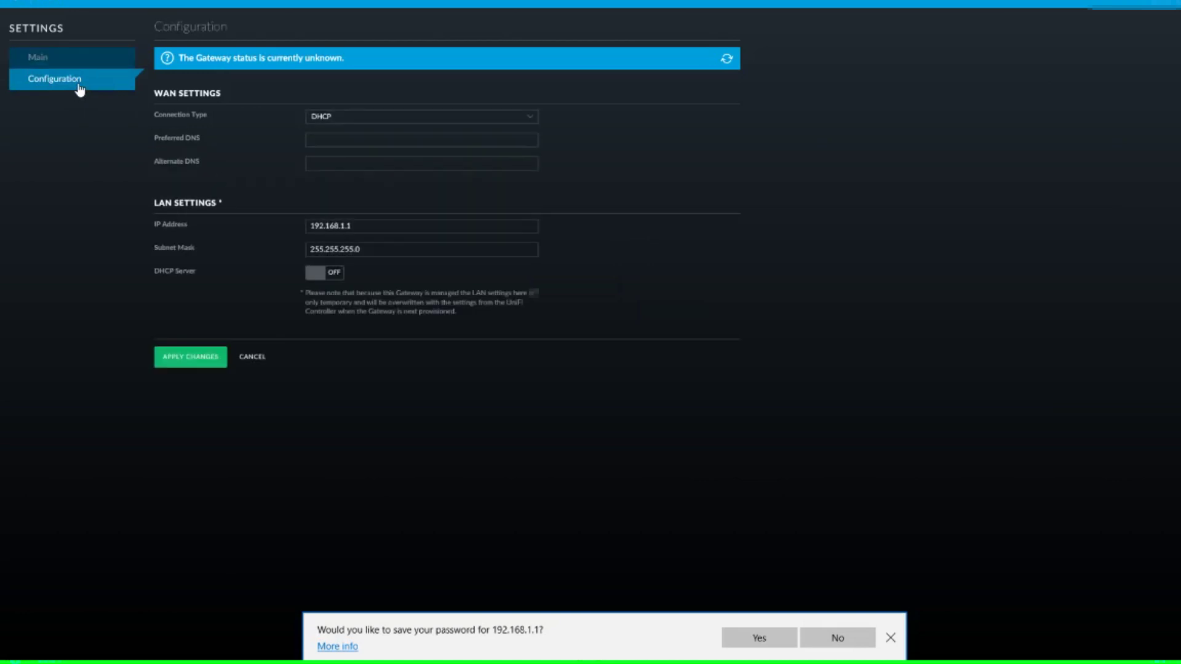
click(58, 64)
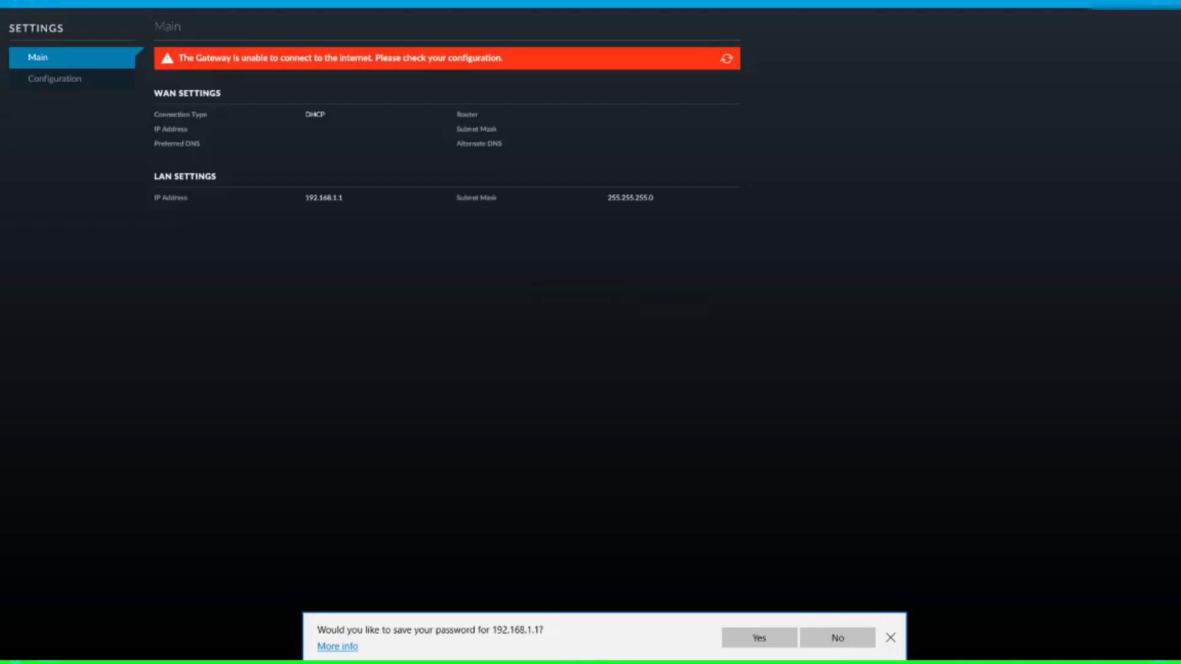
click(727, 58)
Move between the controller's Devices list and Dashboard to see the gateway online.
click(5, 30)
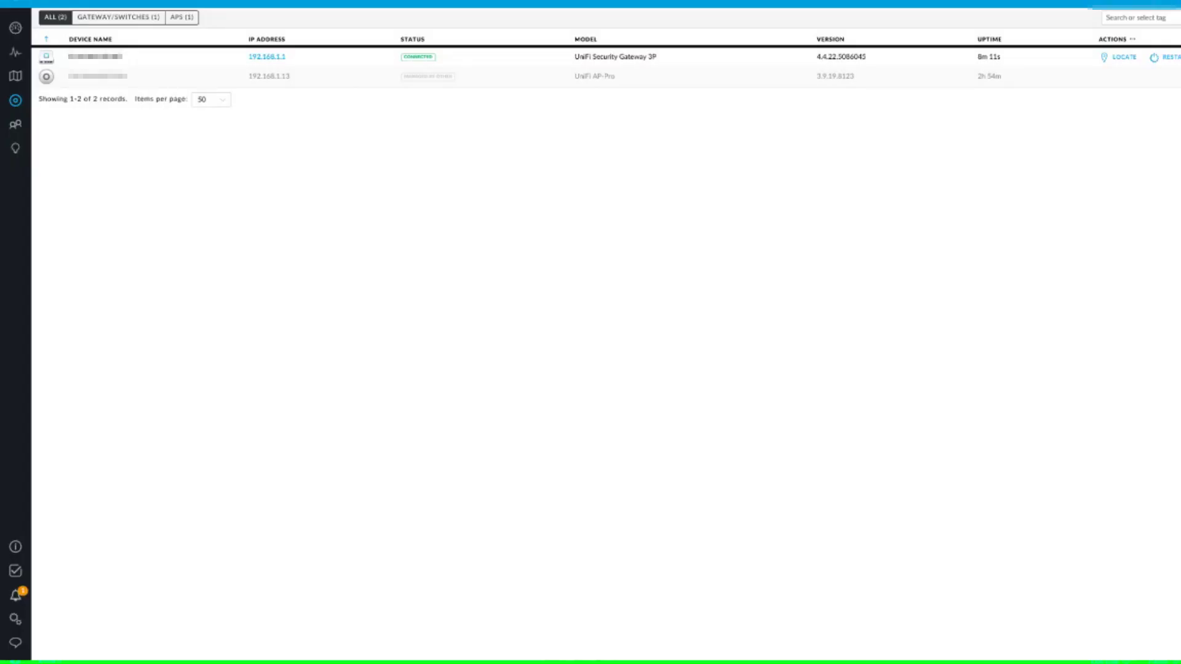
click(15, 31)
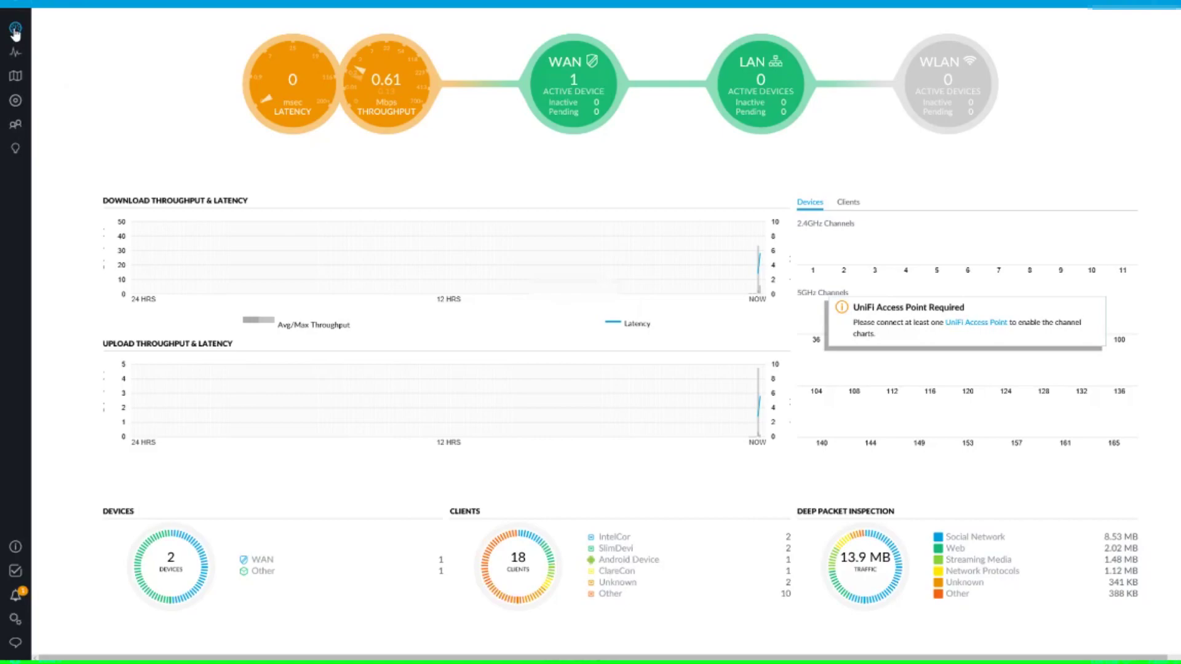
click(16, 101)
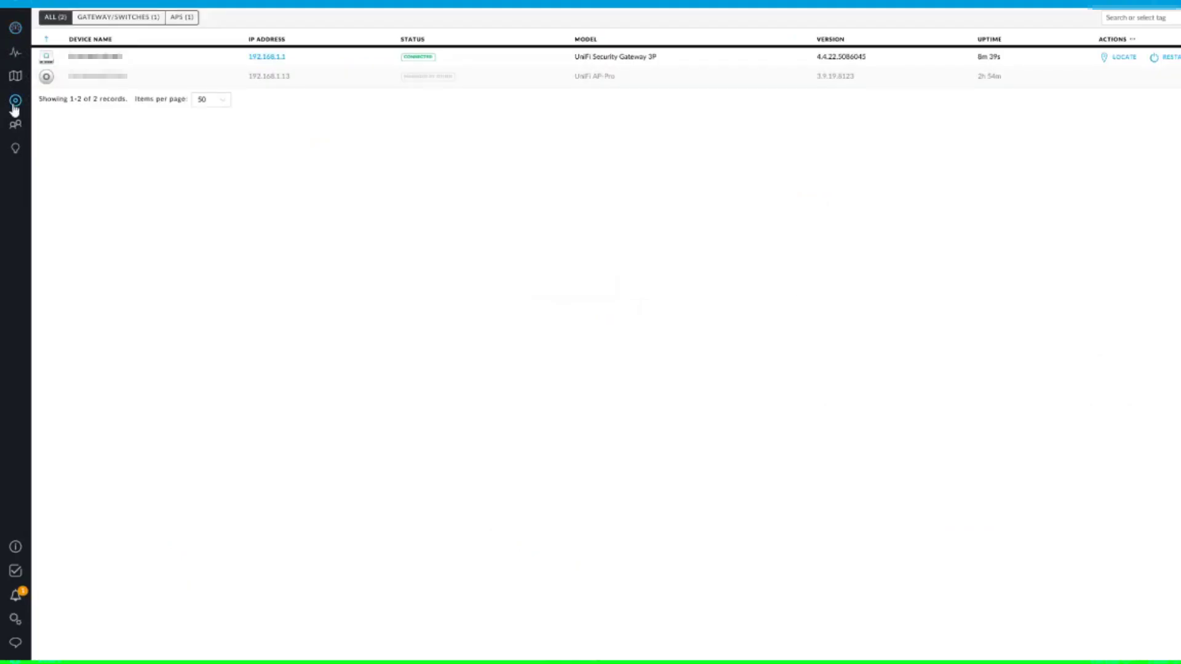
click(15, 29)
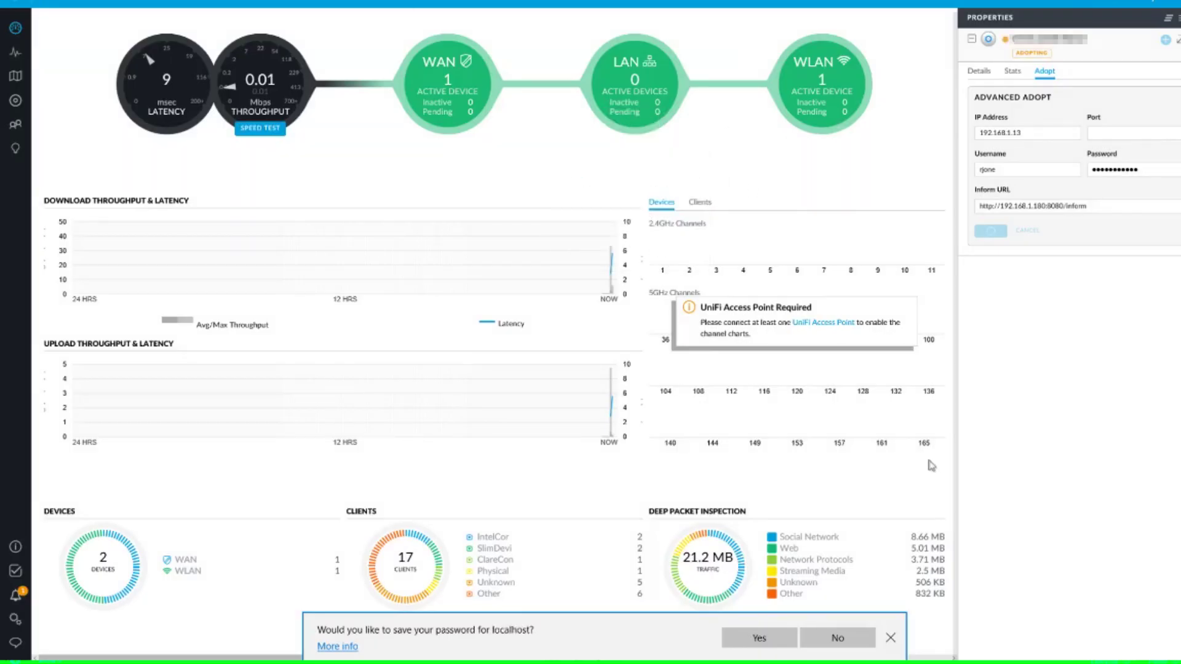
click(1124, 663)
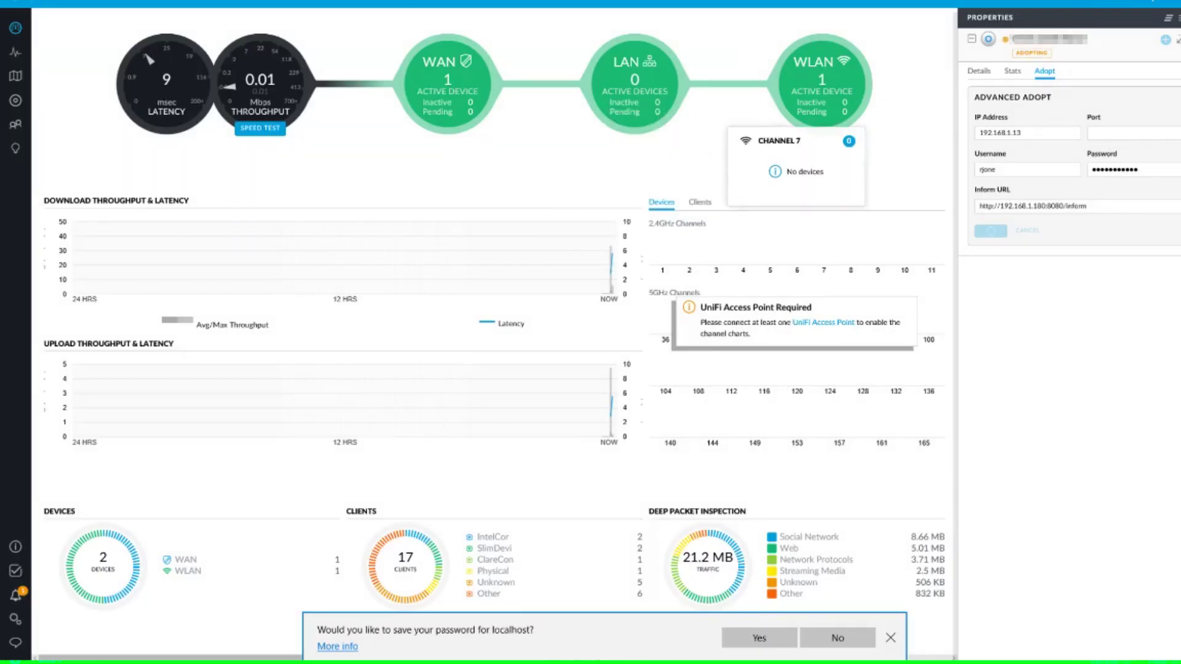
key(ctrl+t)
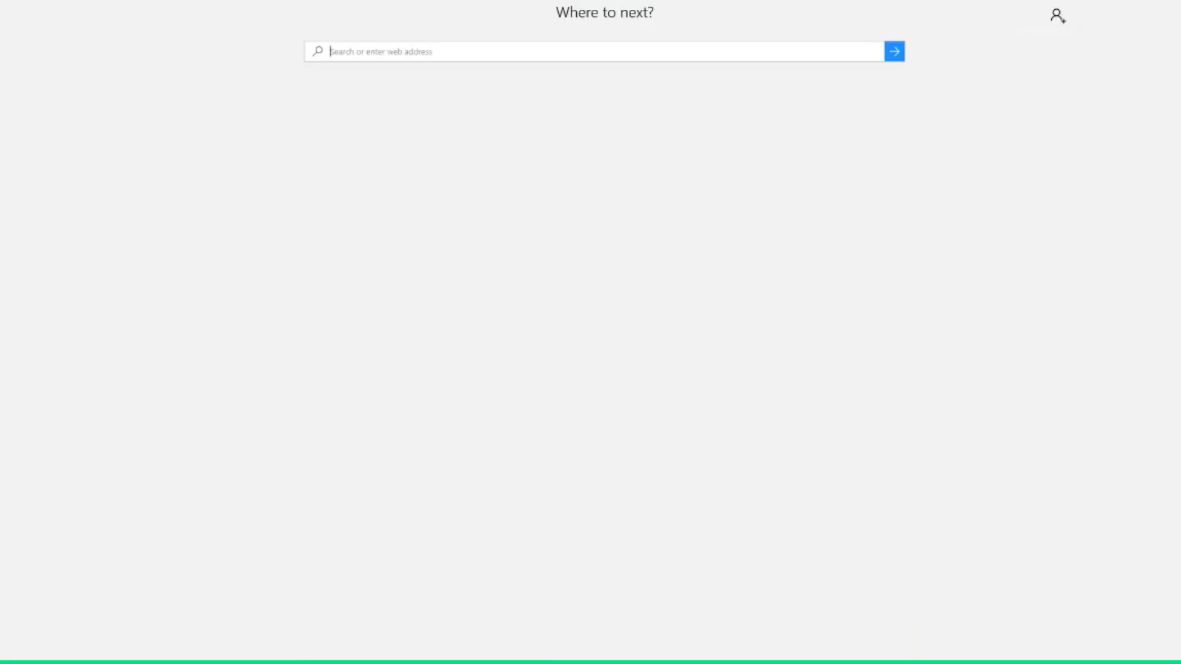
text(www.ubnt.com)
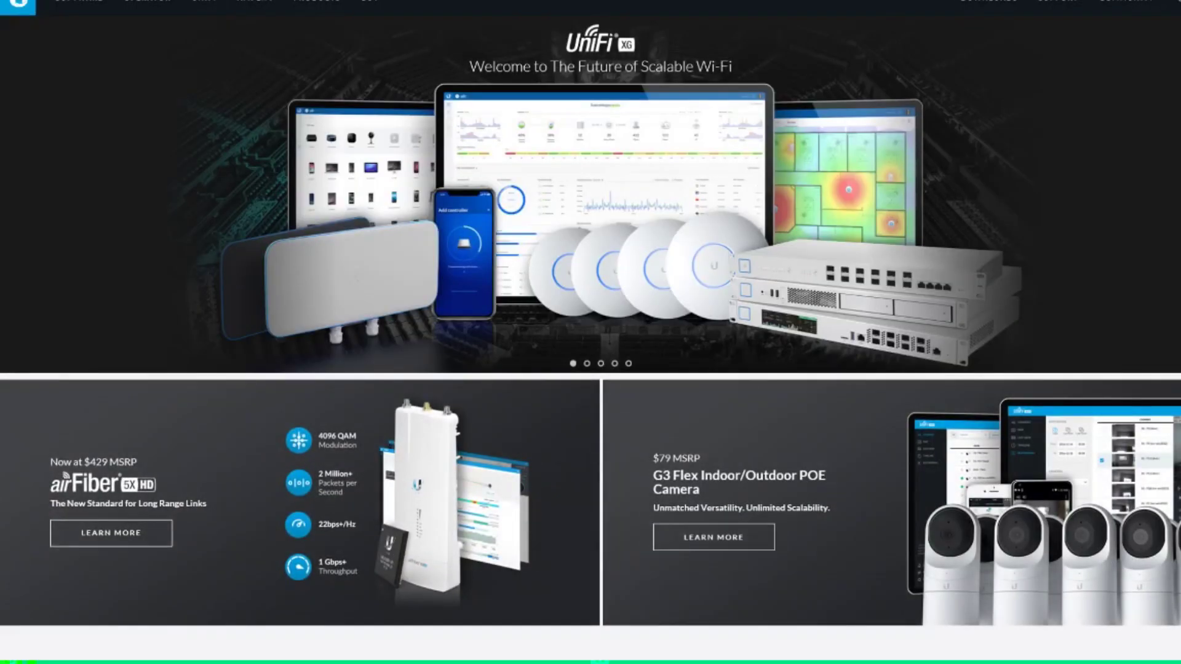
text(peedtest.net)
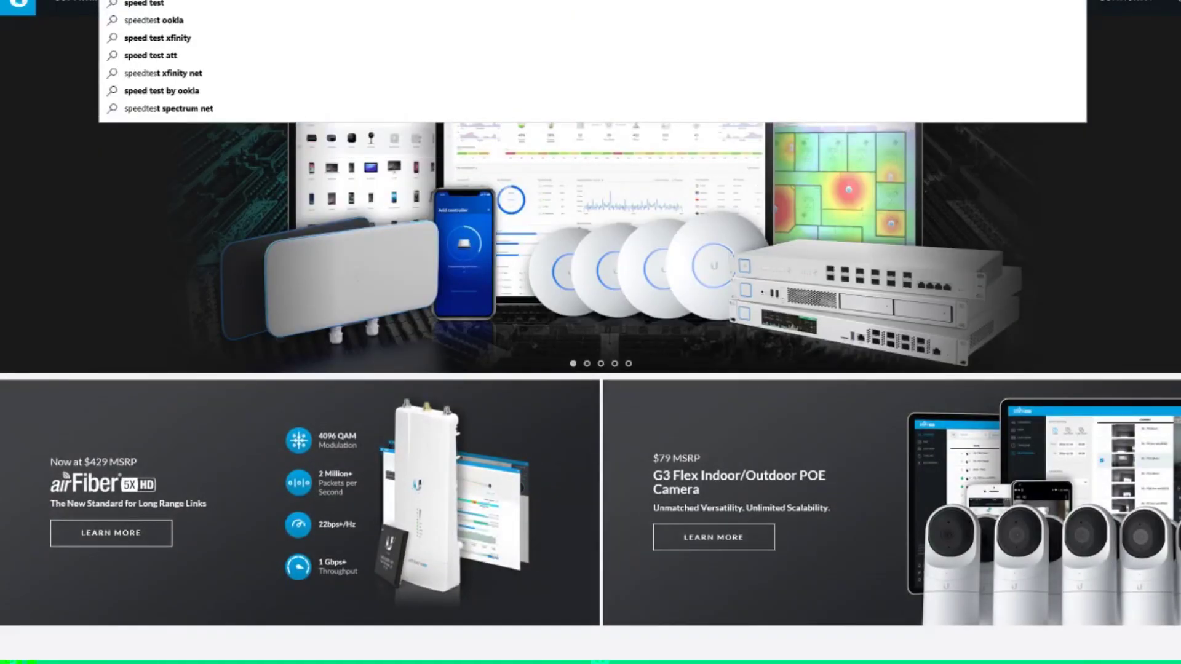
key(Return)
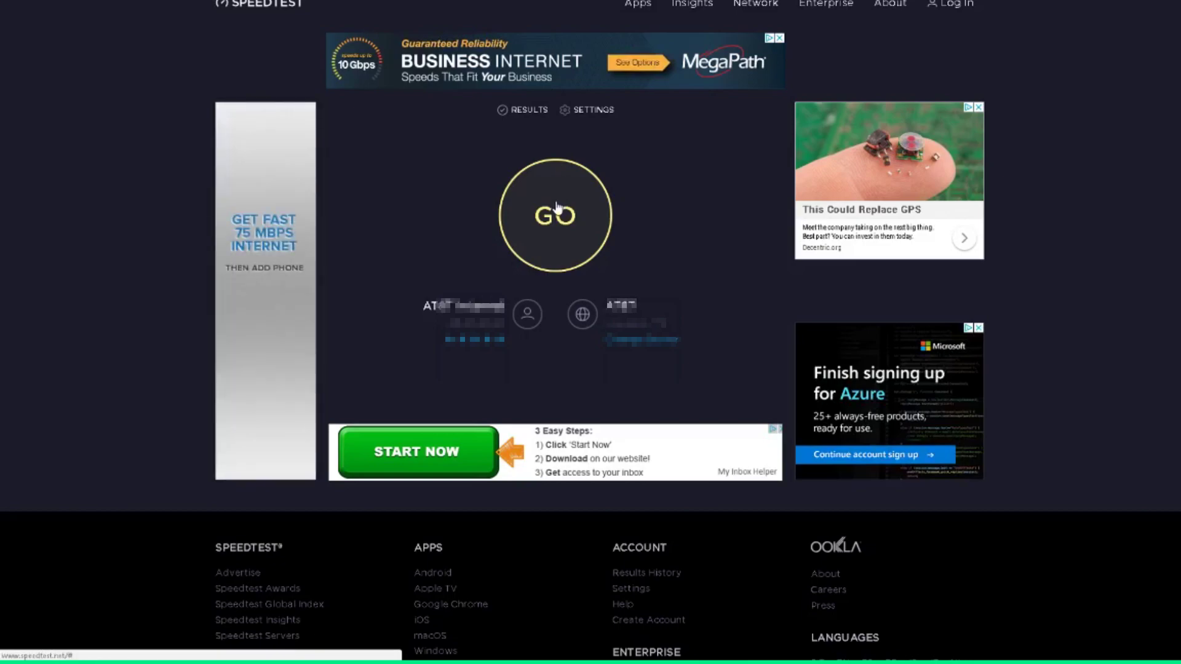
Run the speed test (4 ms ping, 62.38 down, 62.92 Mbps up), then close PuTTY.
click(556, 206)
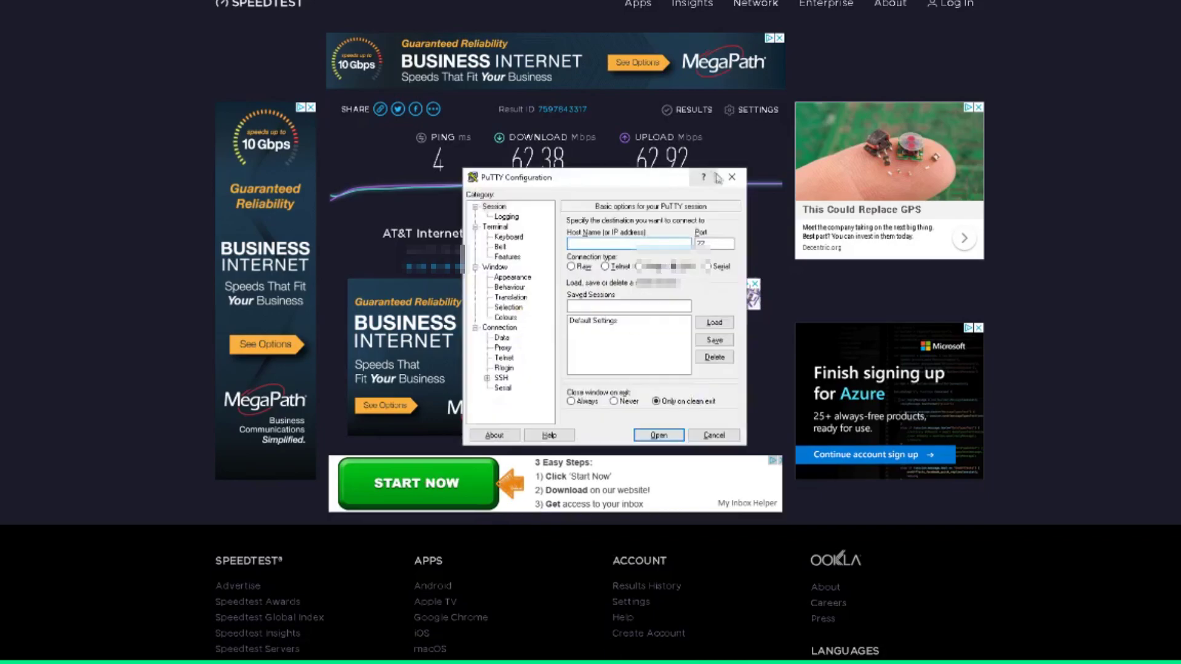
click(731, 177)
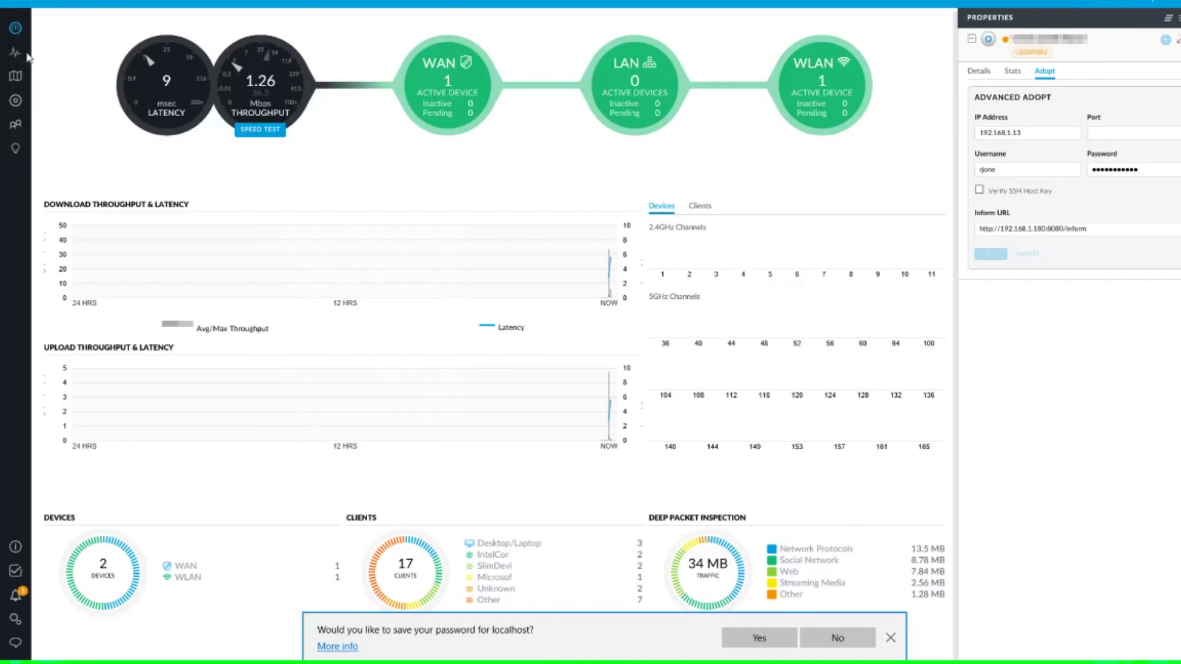
Show the WWW details: 9 ms latency, 36.3 Mbps up, 1.26 Mbps down.
mouse_move(136, 104)
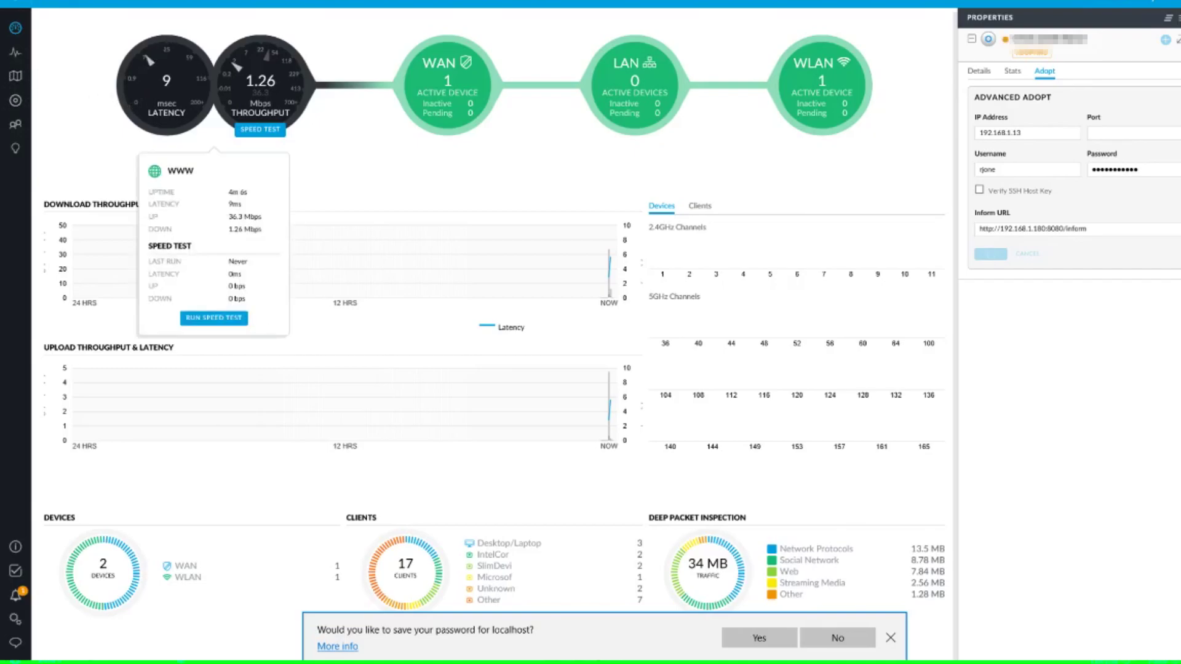